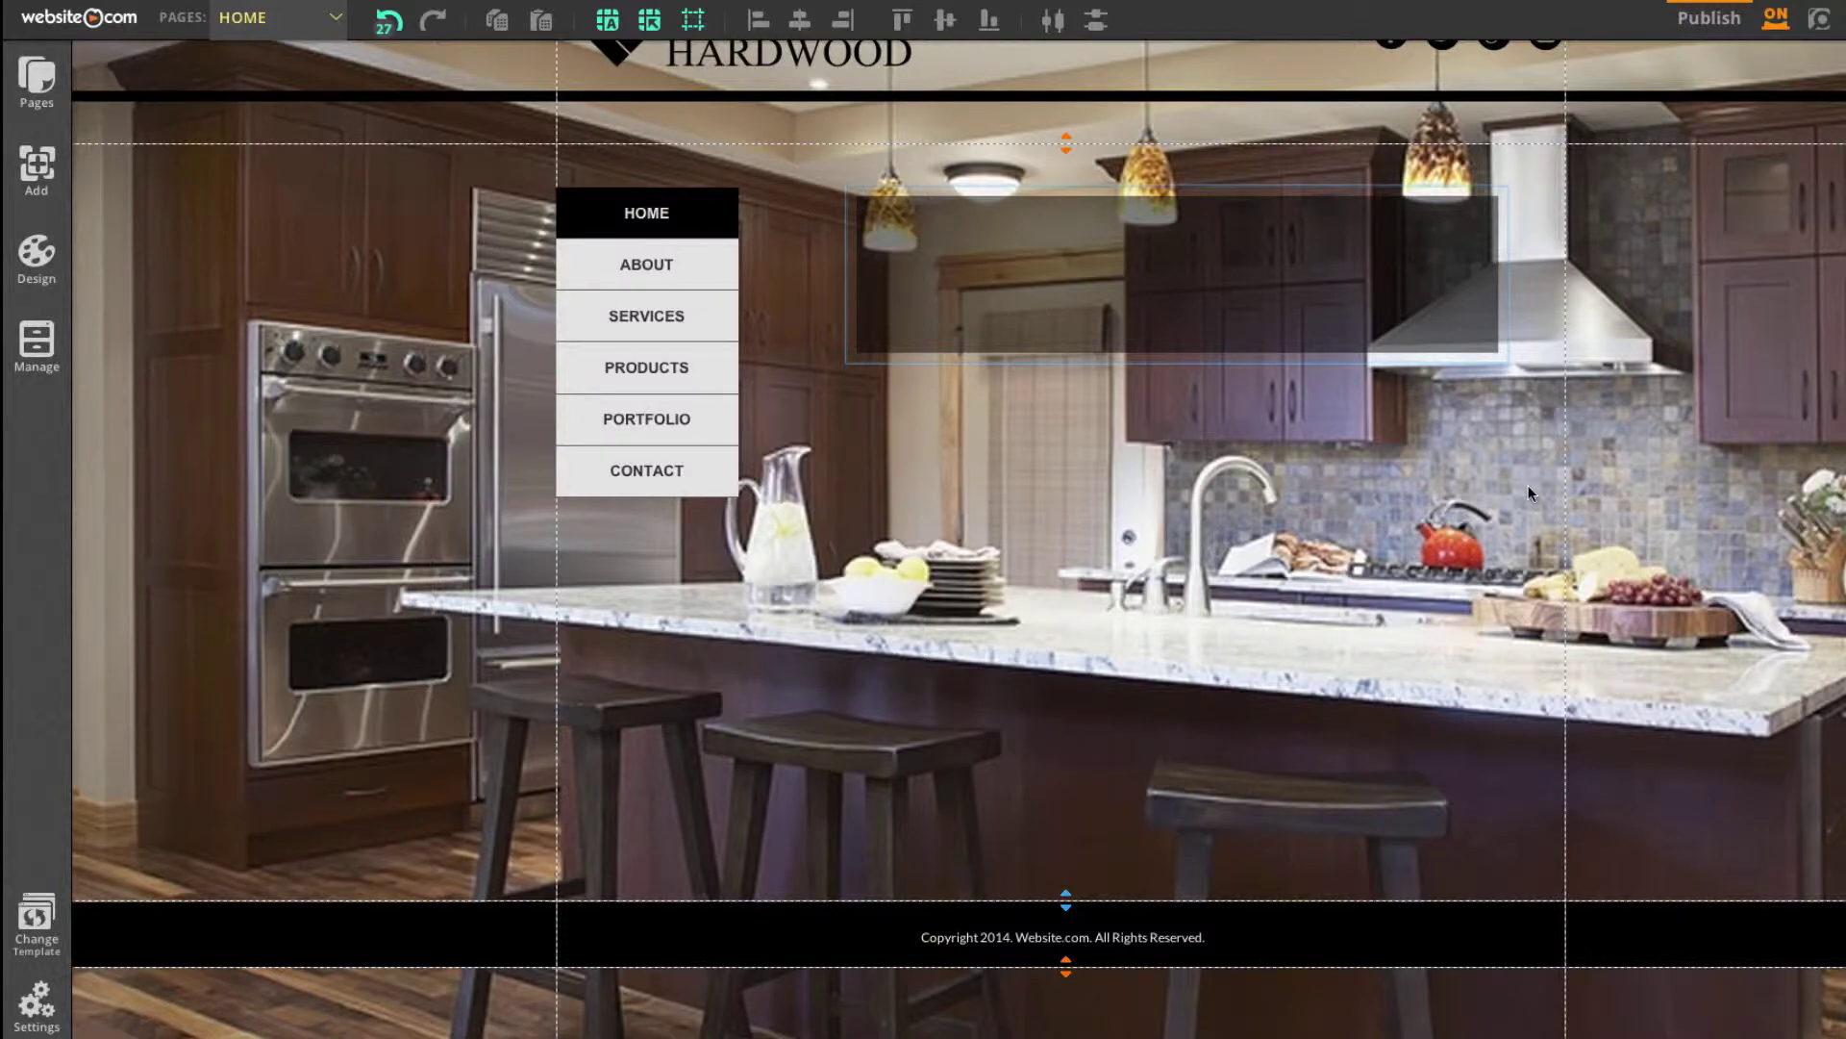
# Add a new paragraph element and drag it into the black header box for editing
pyautogui.click(1529, 492)
pyautogui.click(36, 169)
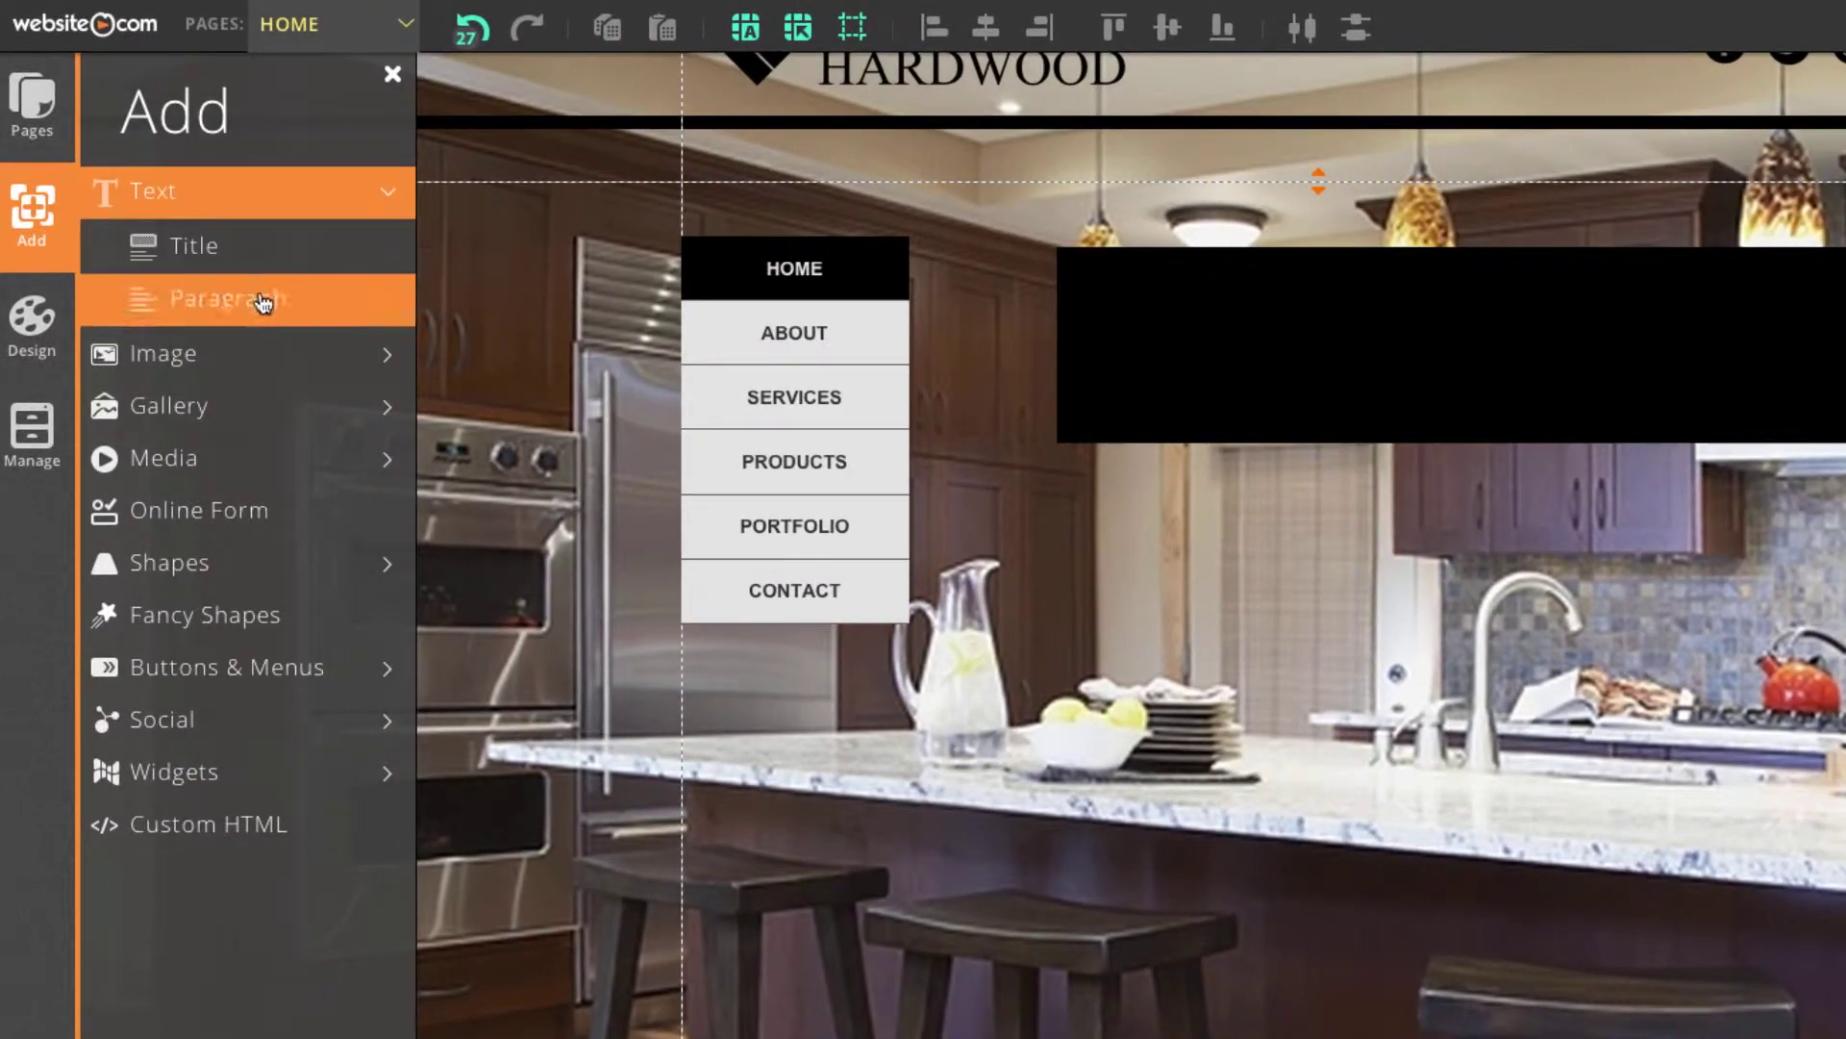
pyautogui.click(259, 297)
pyautogui.moveTo(1055, 394); pyautogui.dragTo(1323, 357)
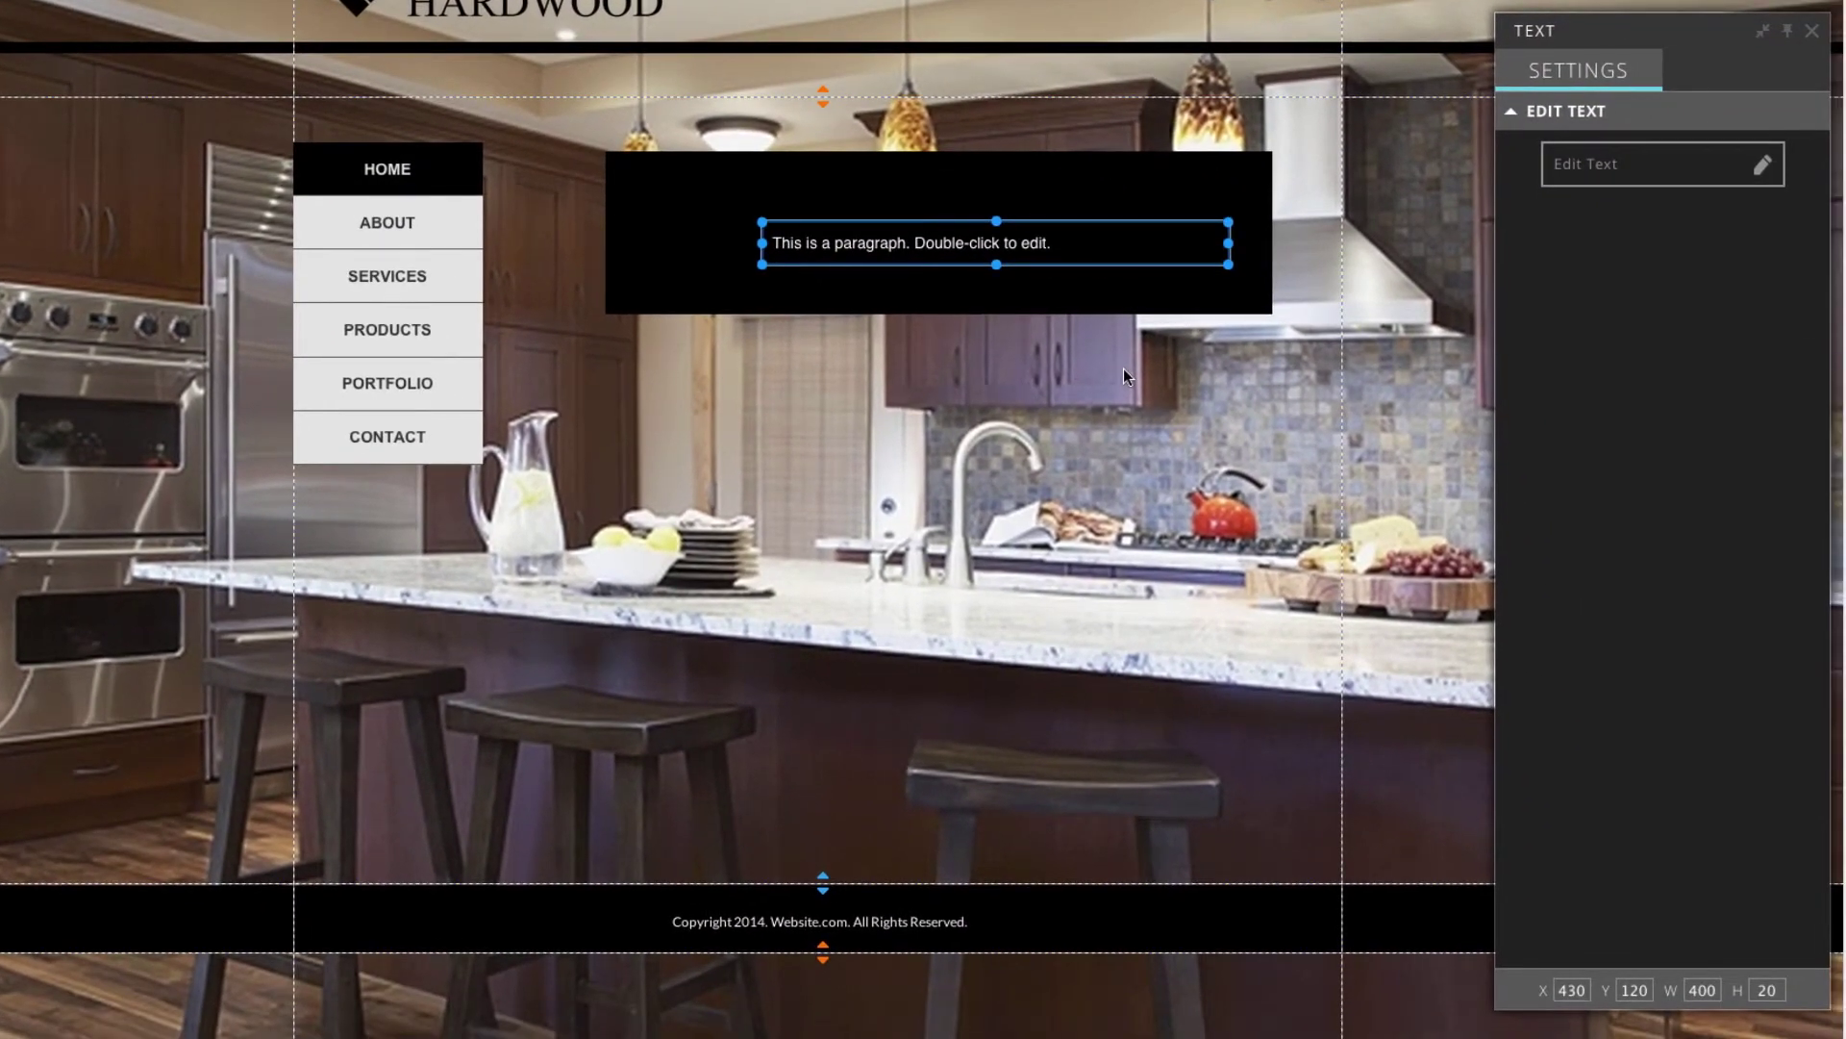
pyautogui.click(1611, 176)
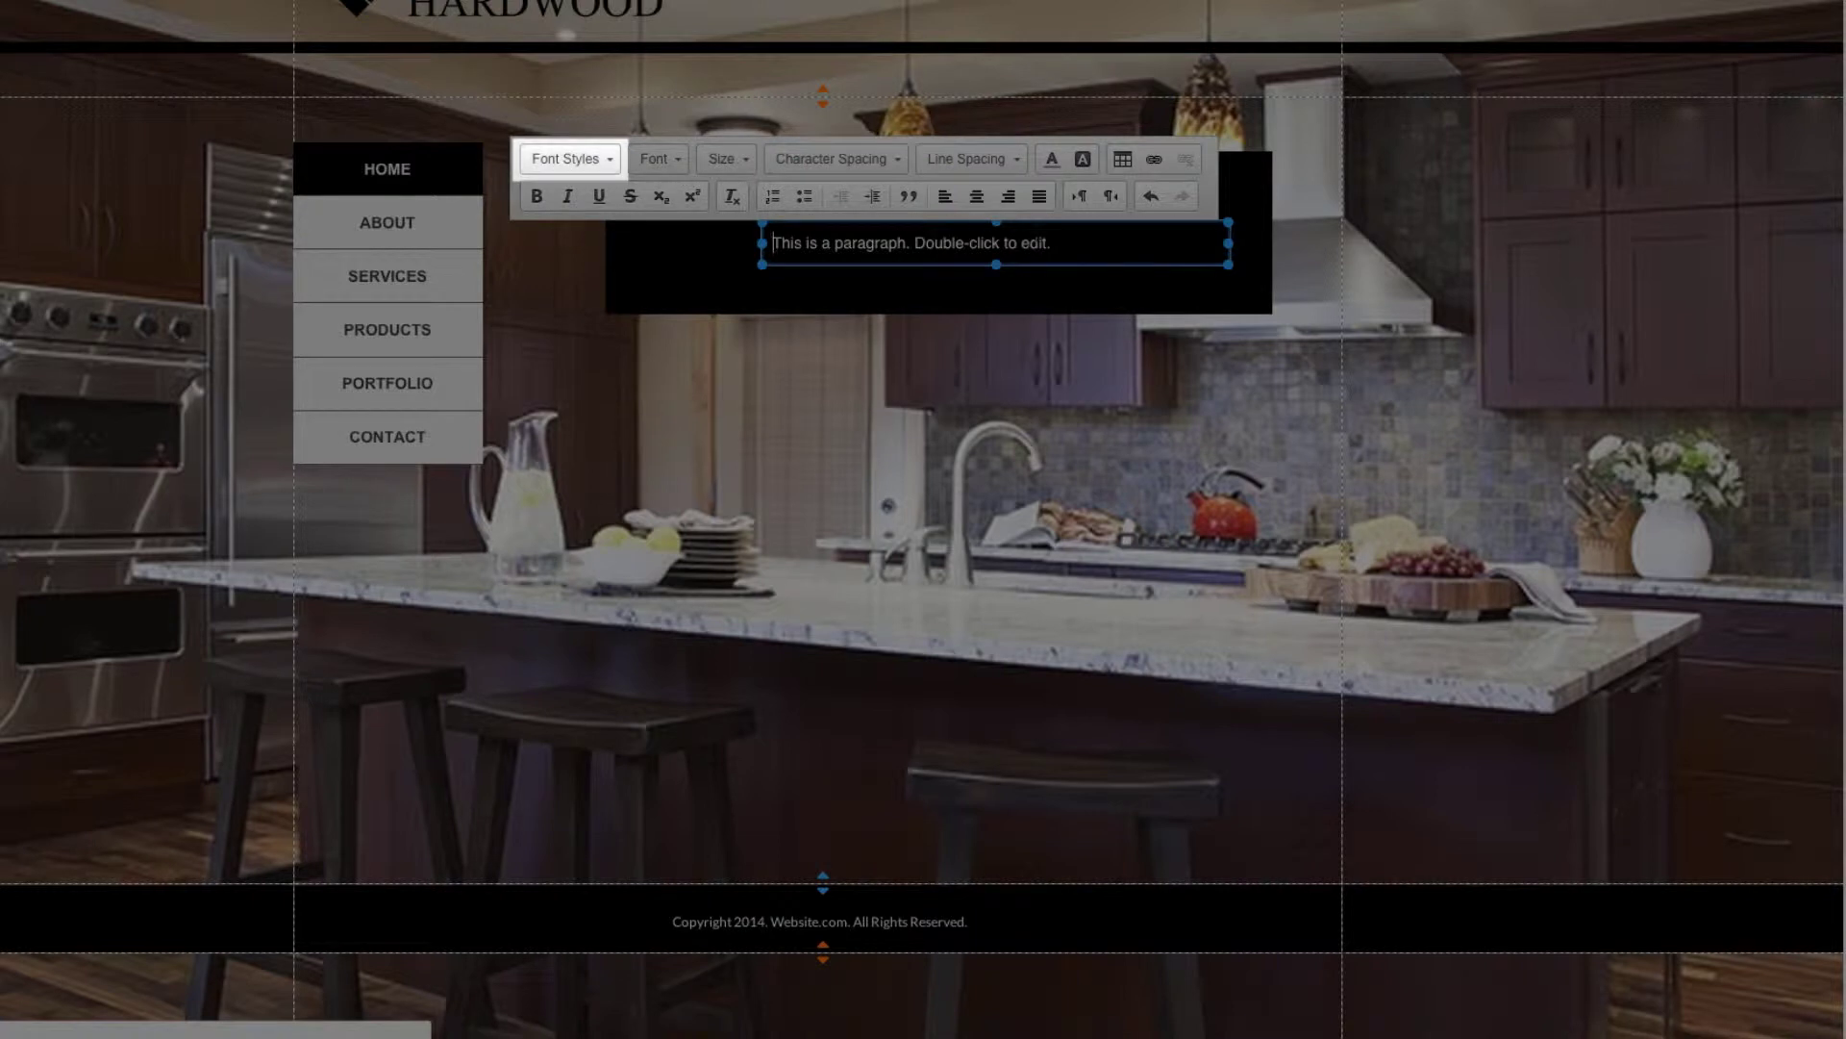
# Select all of the placeholder paragraph's text
pyautogui.moveTo(1053, 244); pyautogui.dragTo(758, 243)
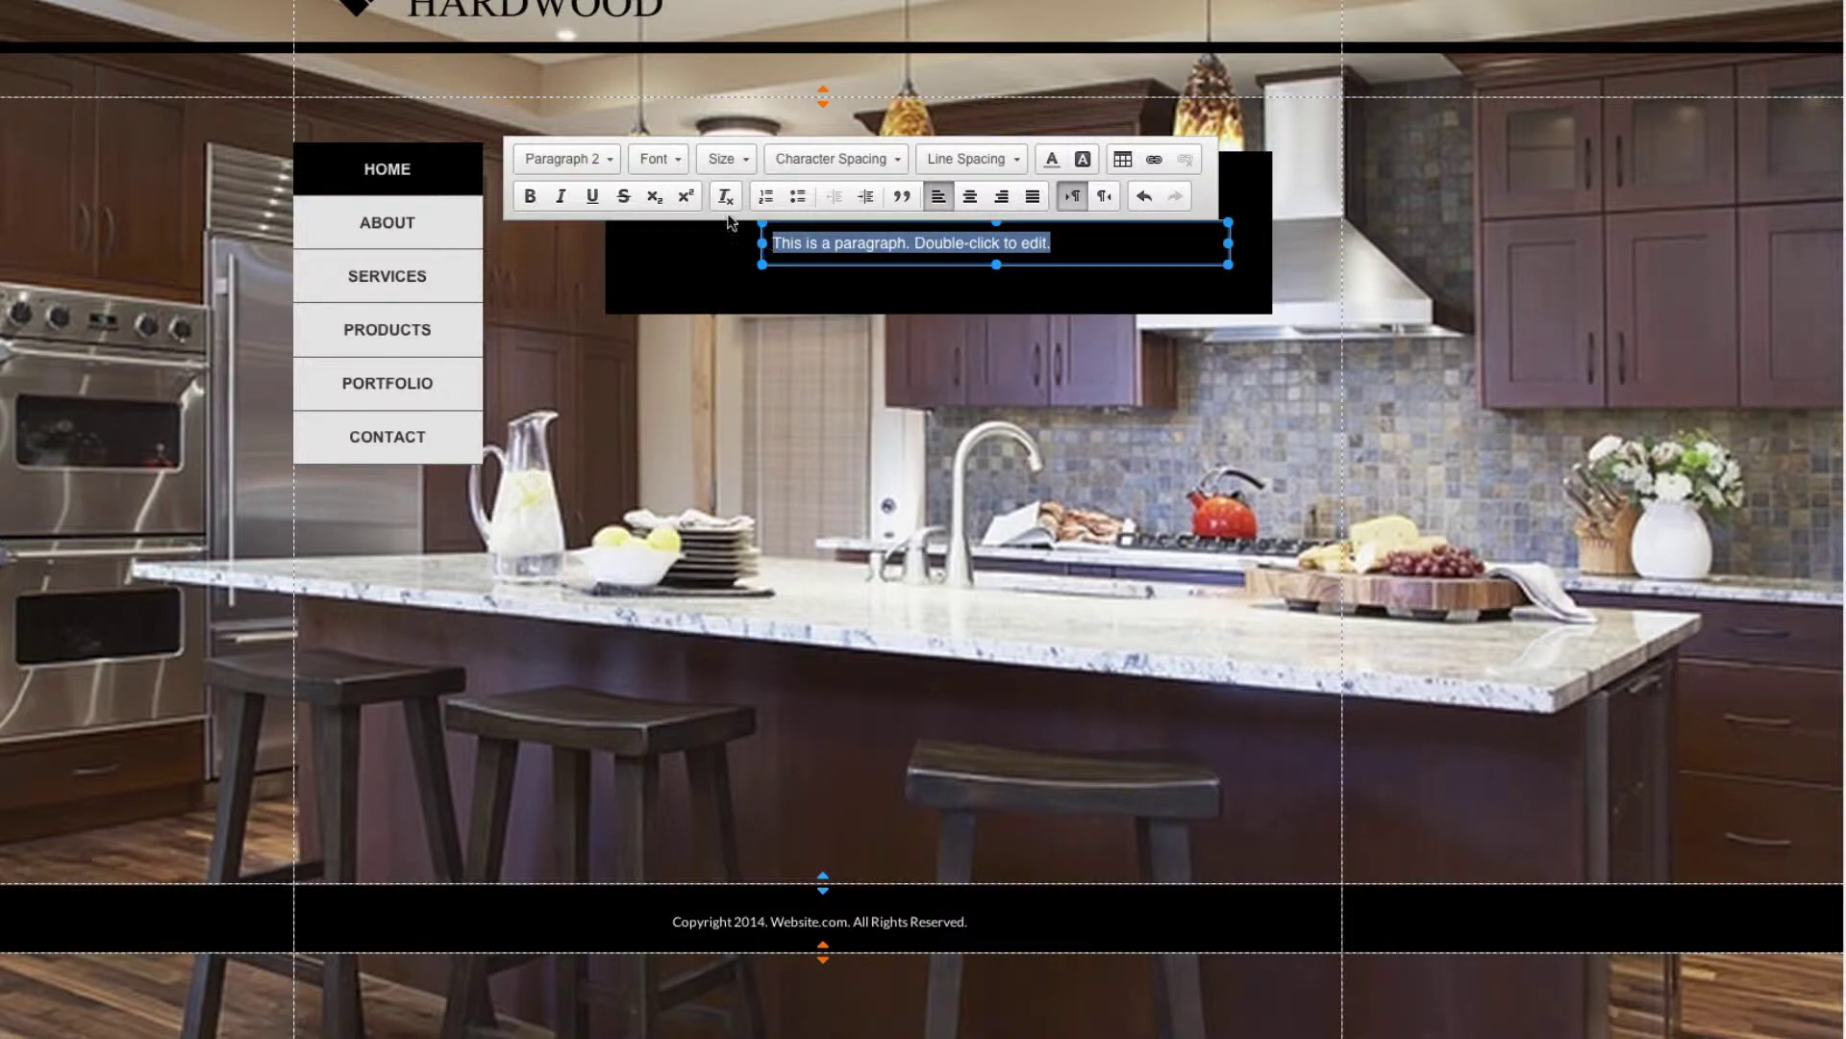
# Apply the Page Title font style to the paragraph, keeping Fjalla One as its font
pyautogui.click(585, 159)
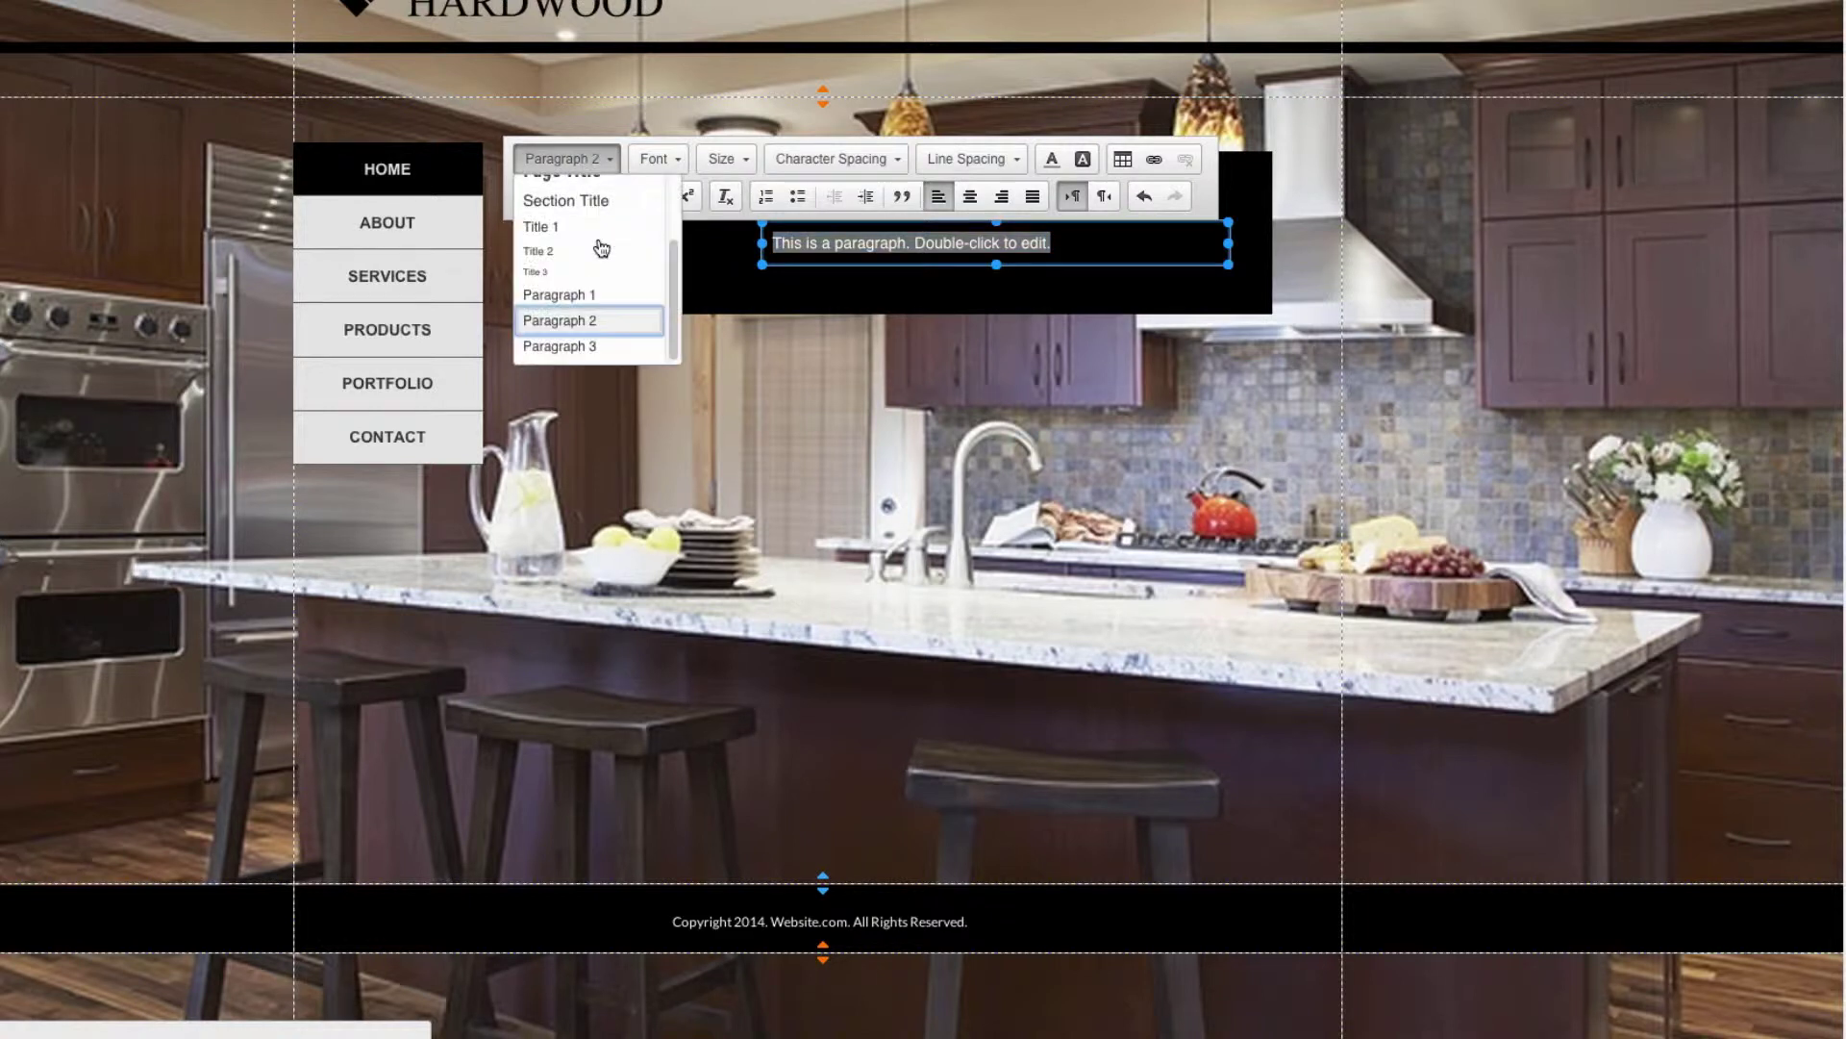
pyautogui.scroll(3, 597, 247)
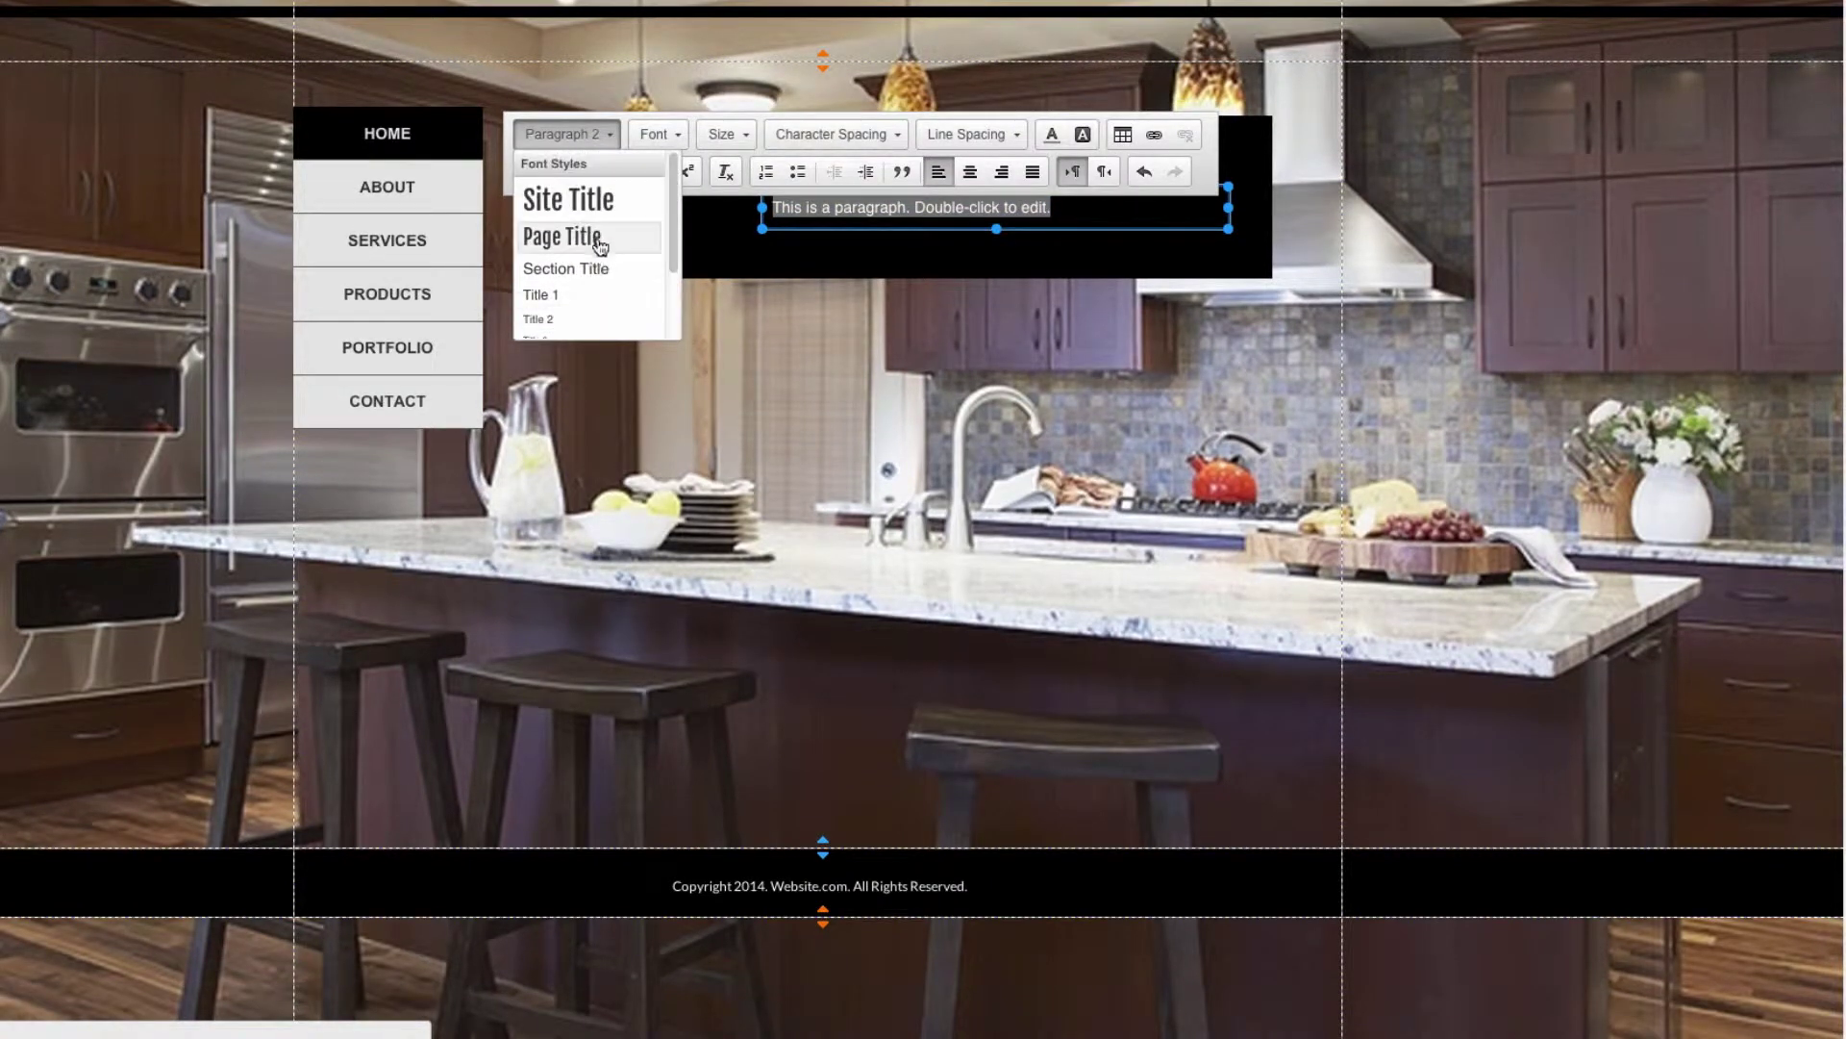
pyautogui.click(582, 238)
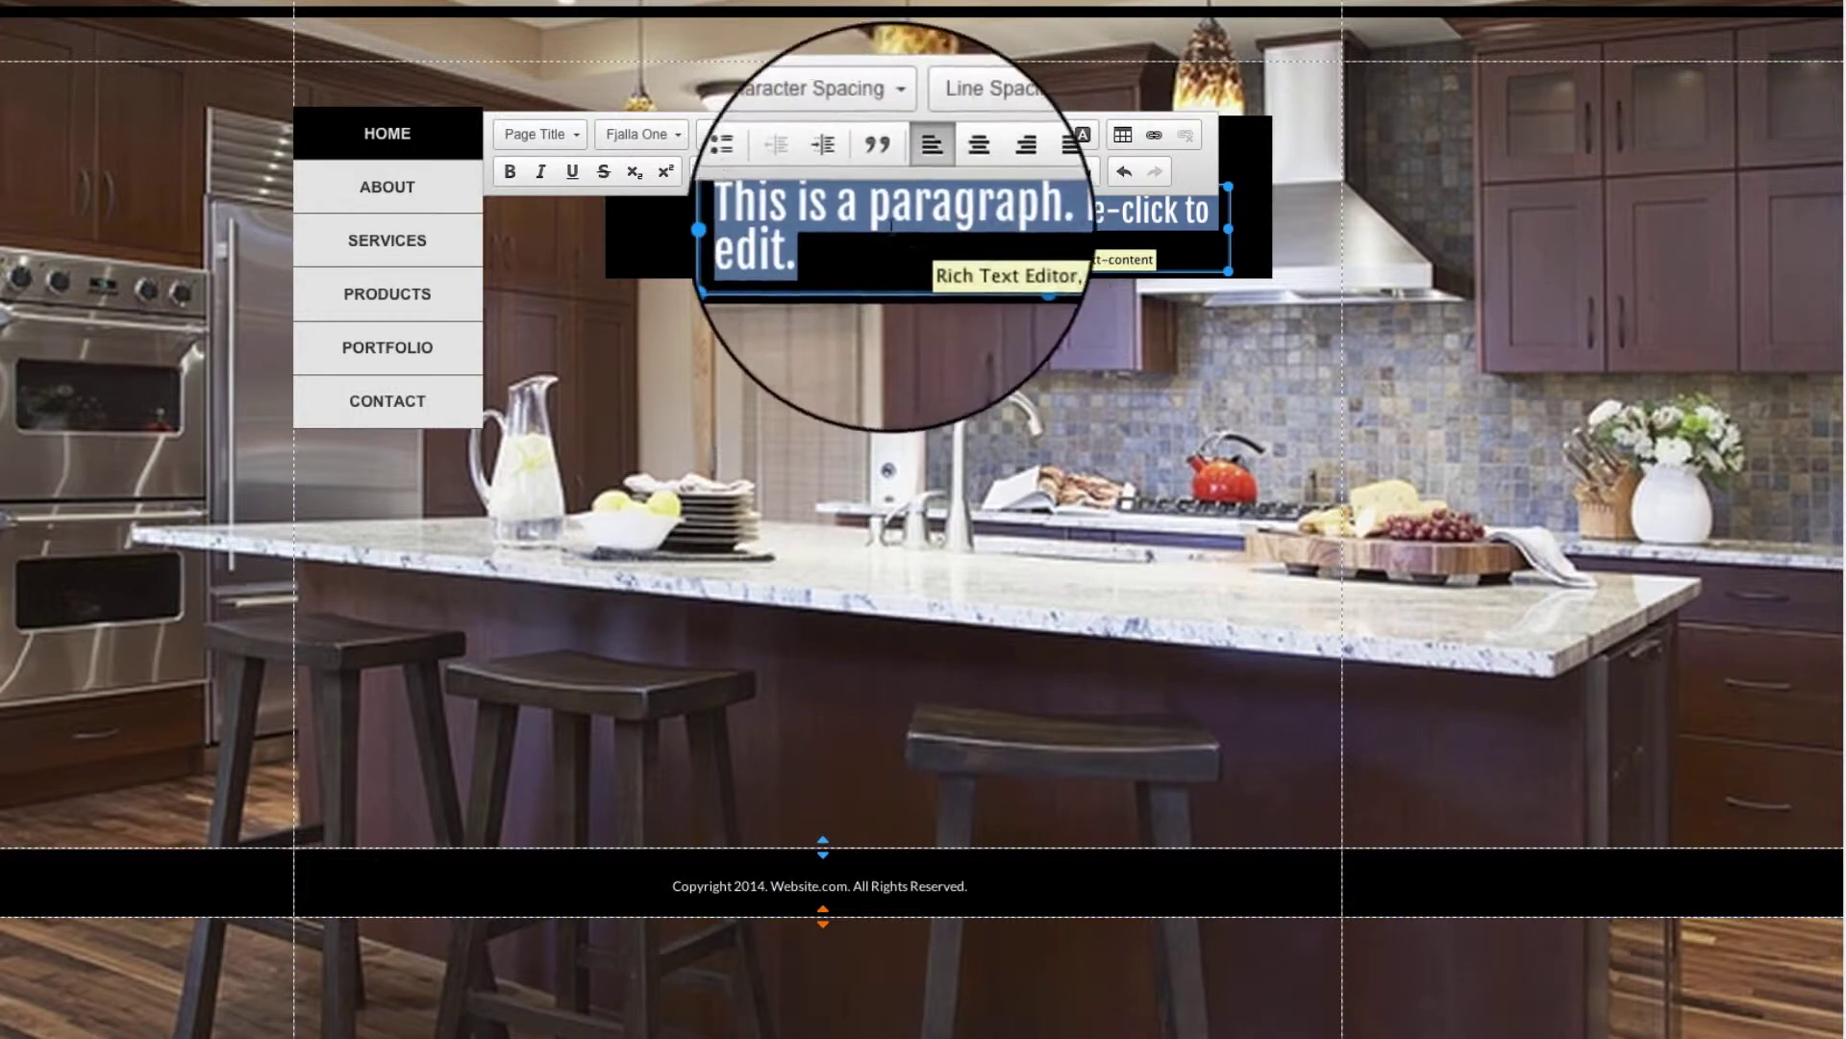
pyautogui.click(639, 133)
pyautogui.scroll(5, 681, 257)
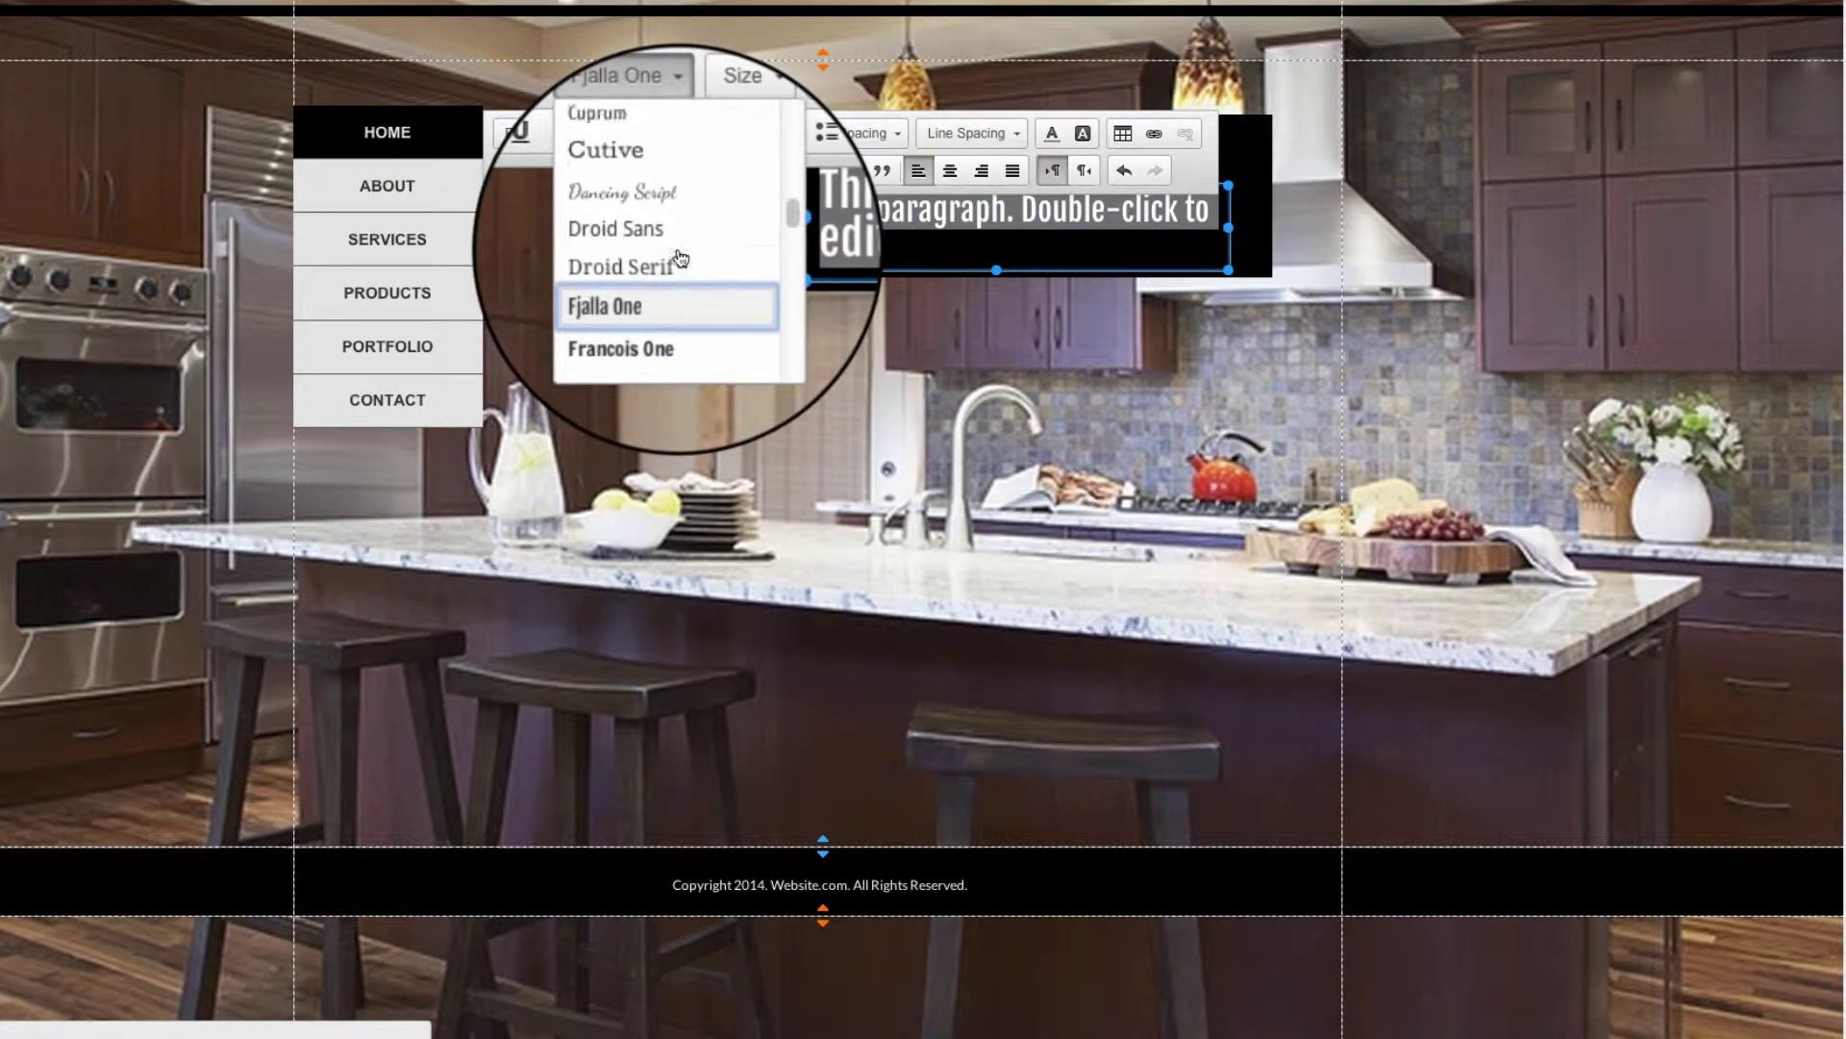
pyautogui.scroll(-5, 681, 258)
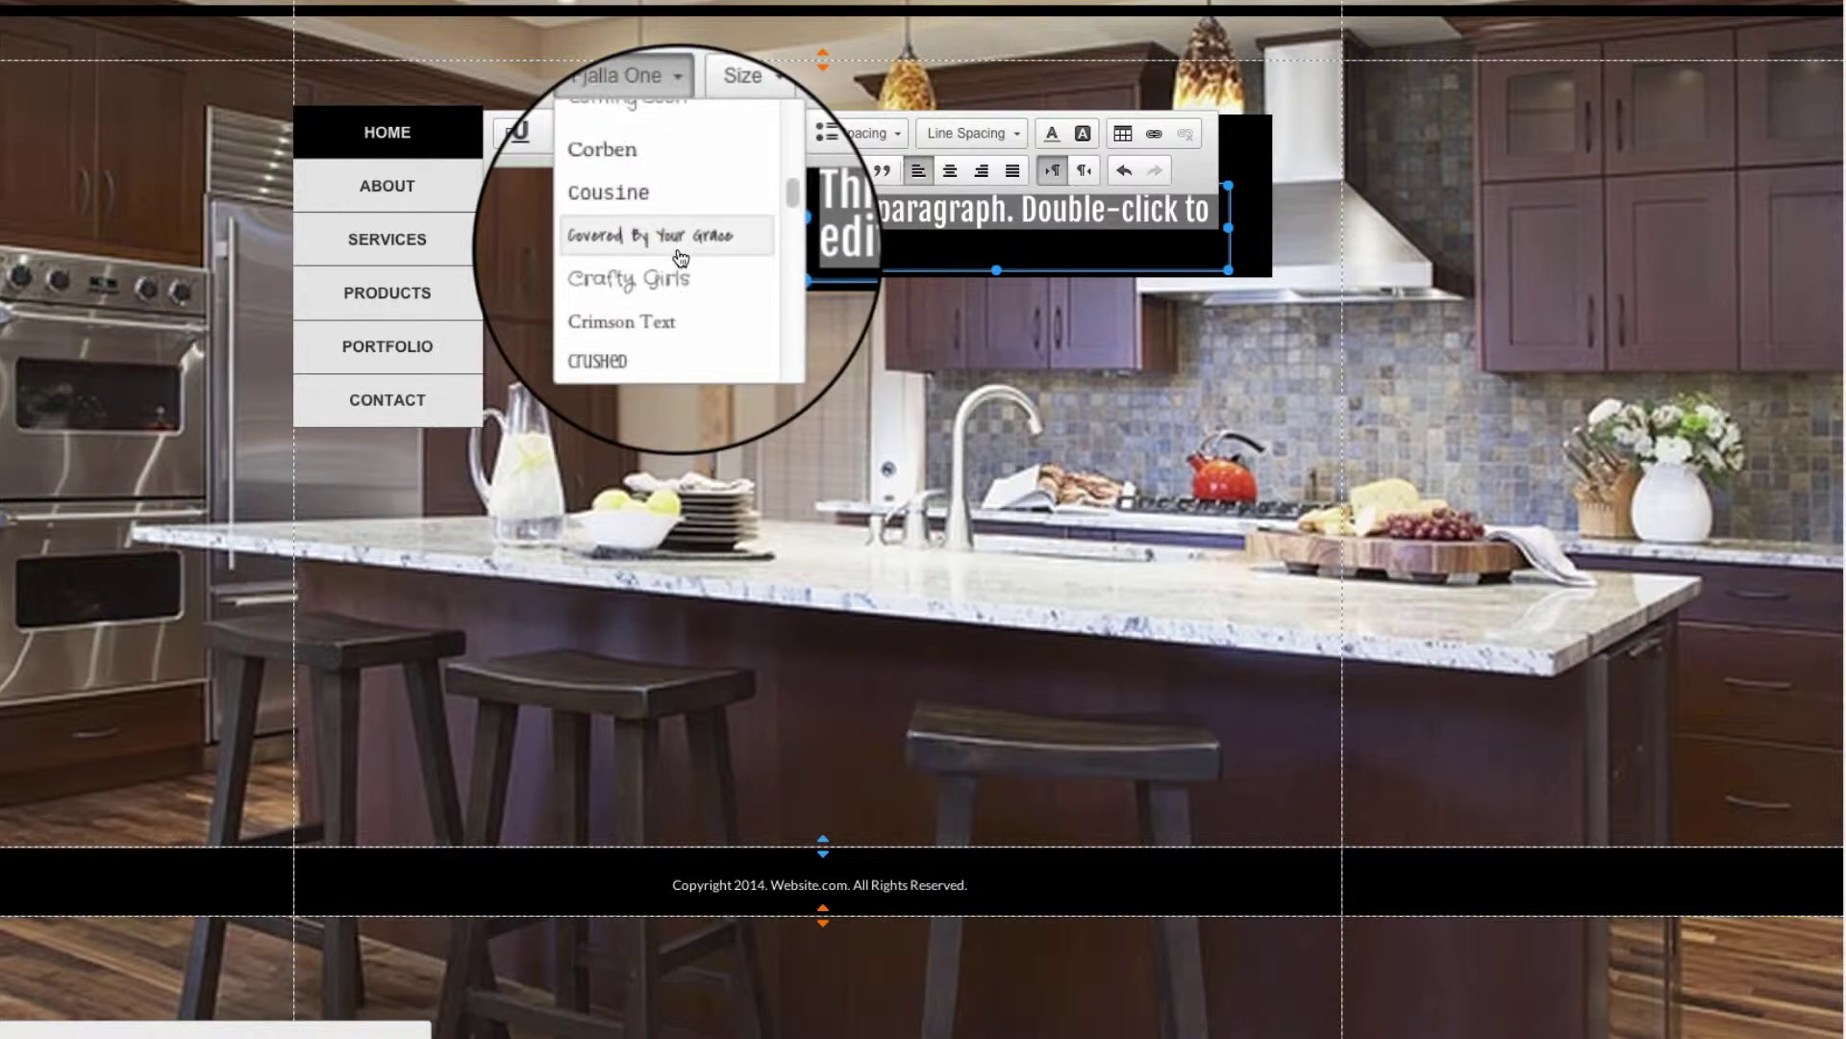
pyautogui.click(658, 139)
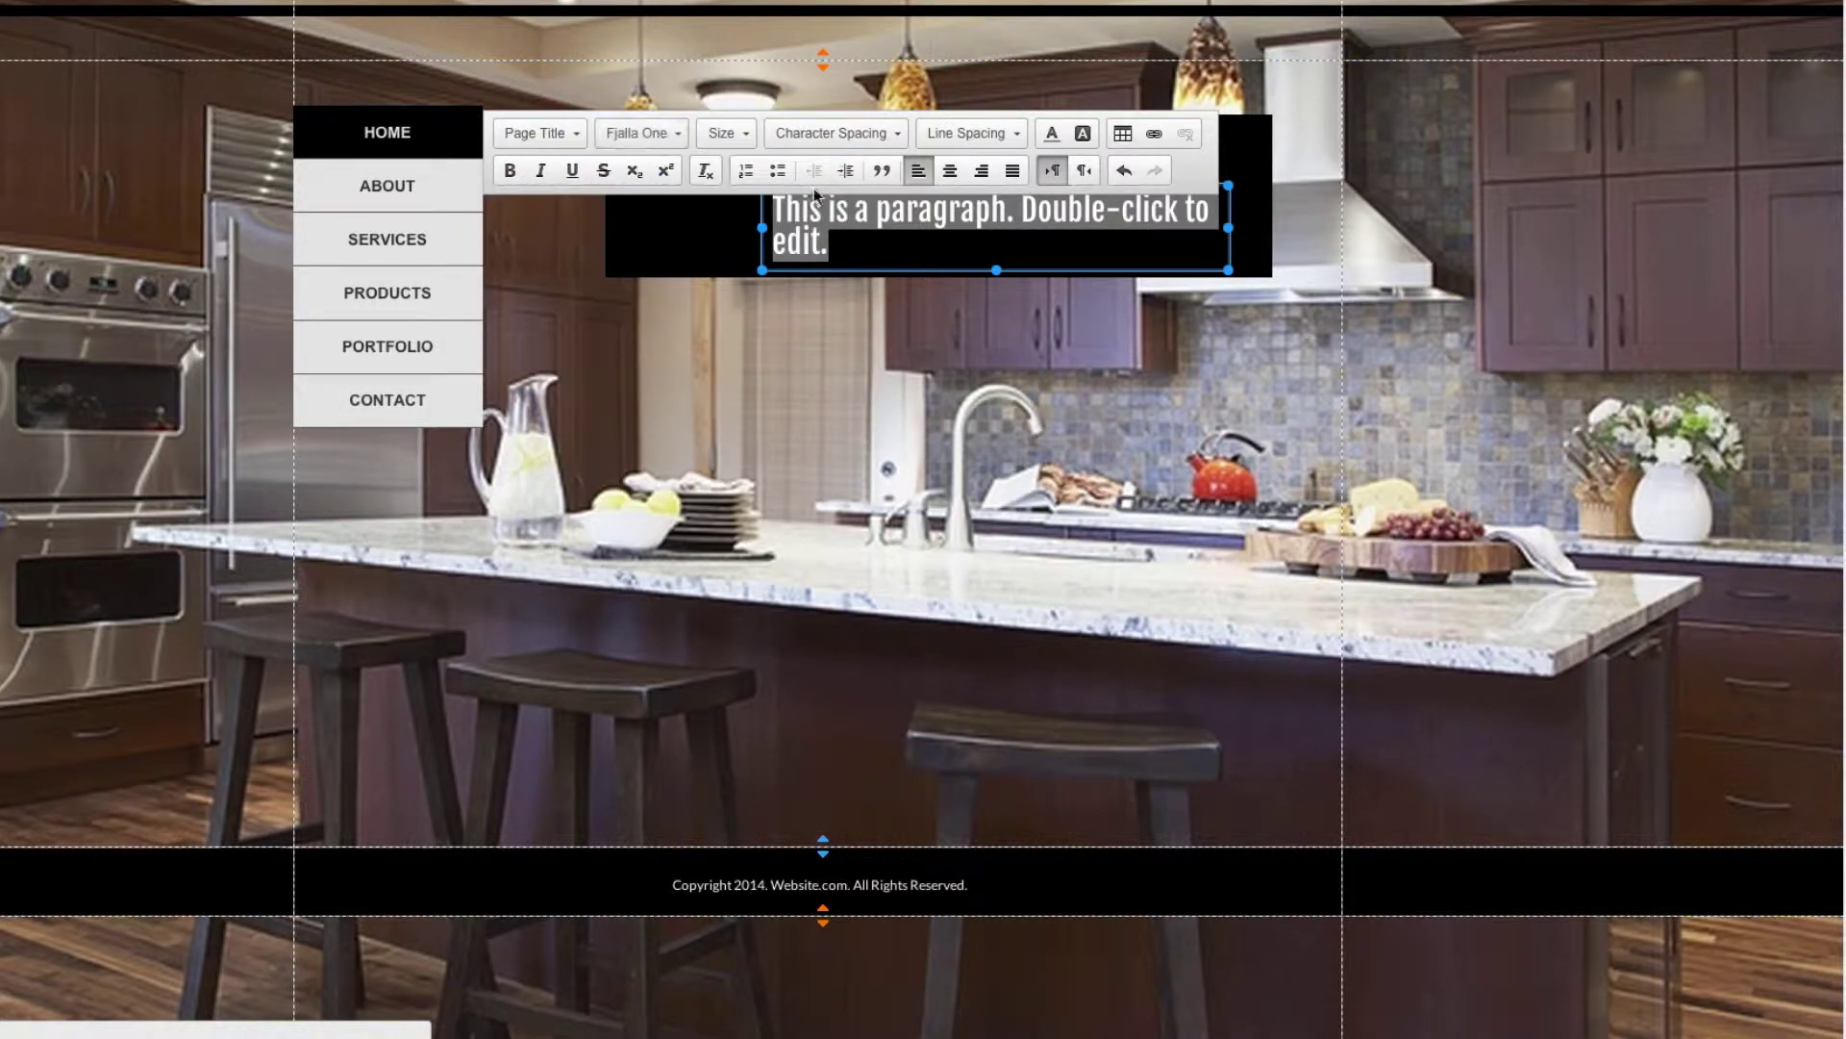
# Set the paragraph text to size 36 with 1.5em line spacing
pyautogui.click(729, 134)
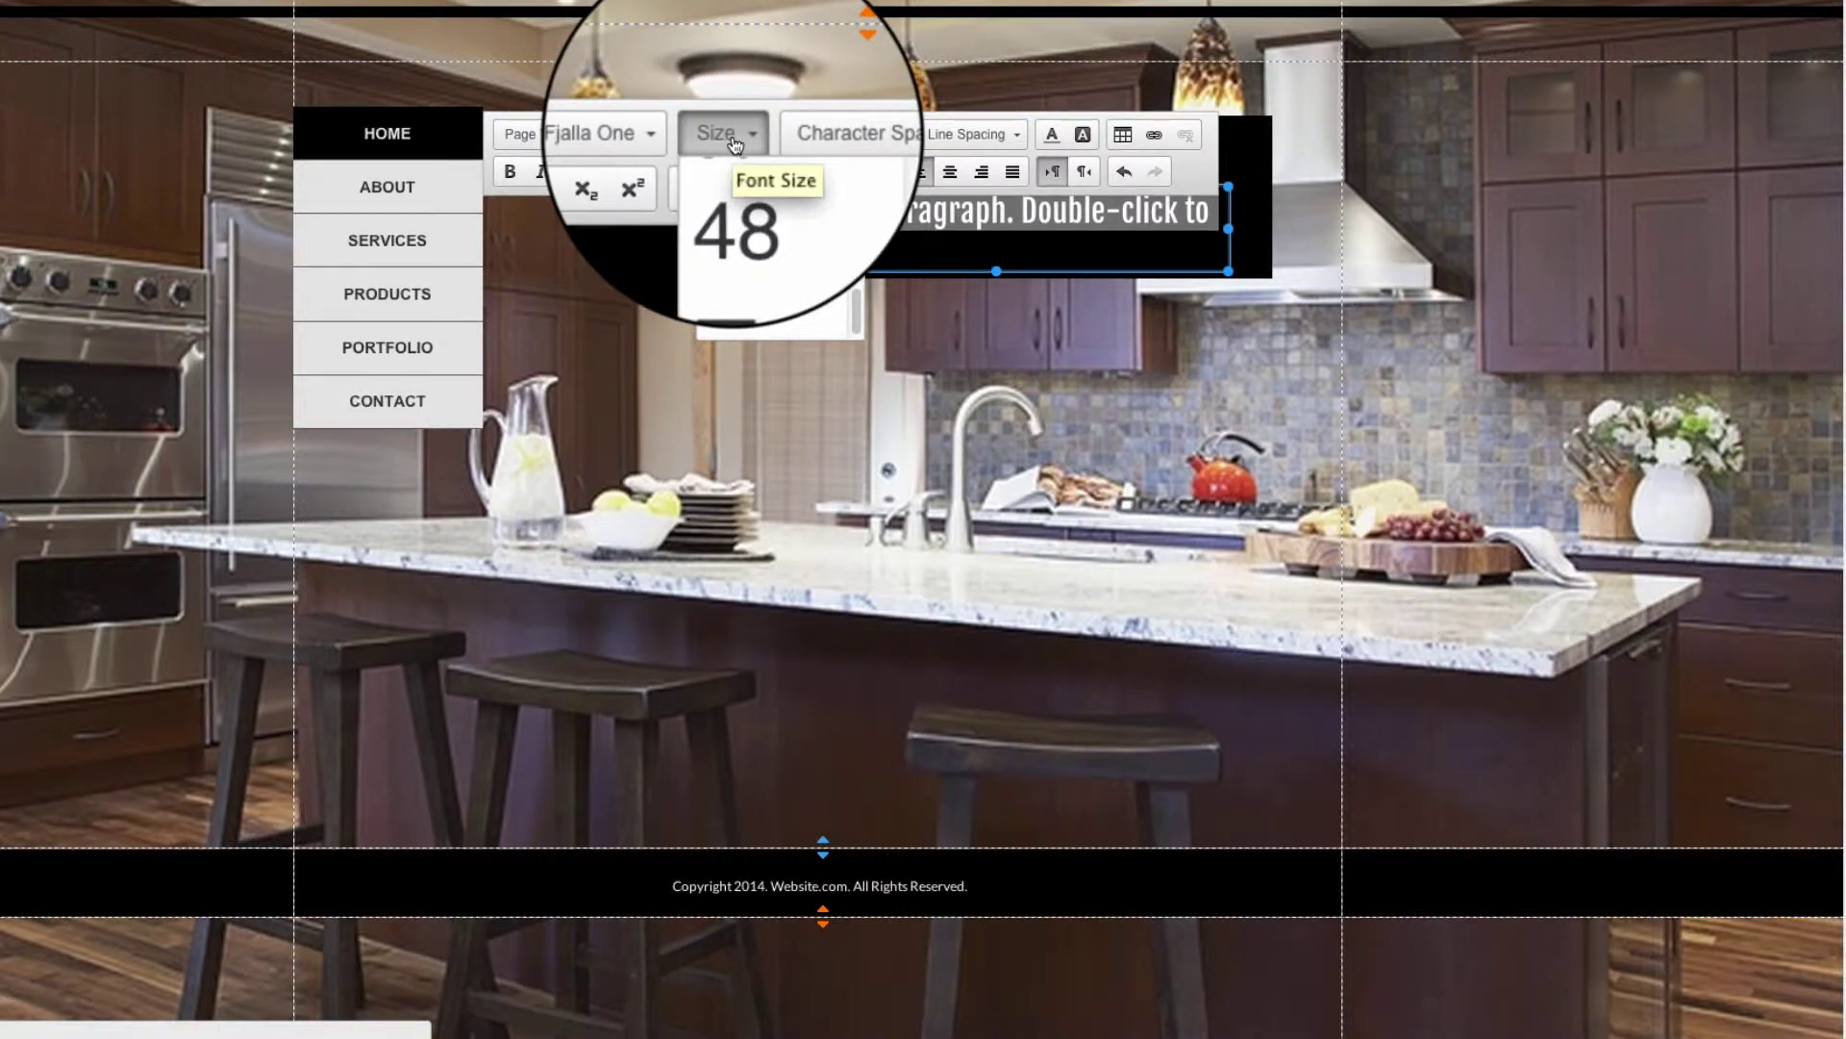
pyautogui.scroll(3, 769, 252)
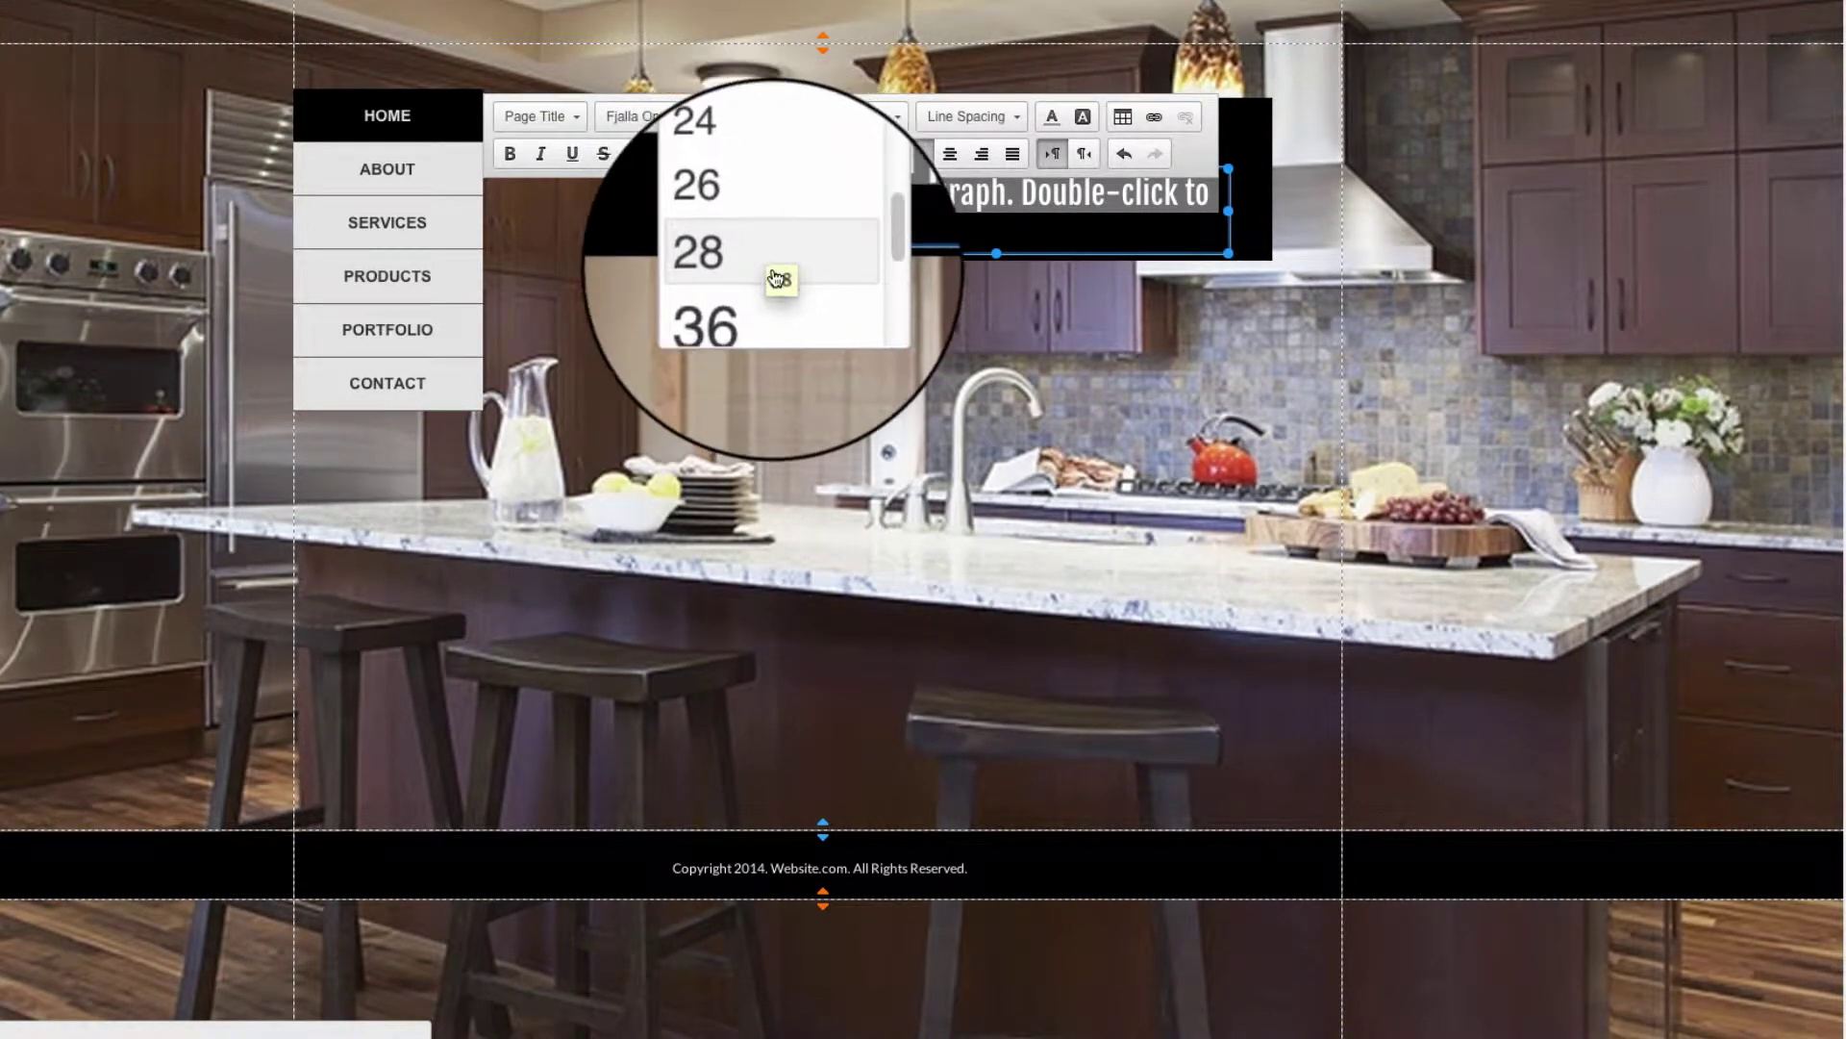
pyautogui.click(765, 294)
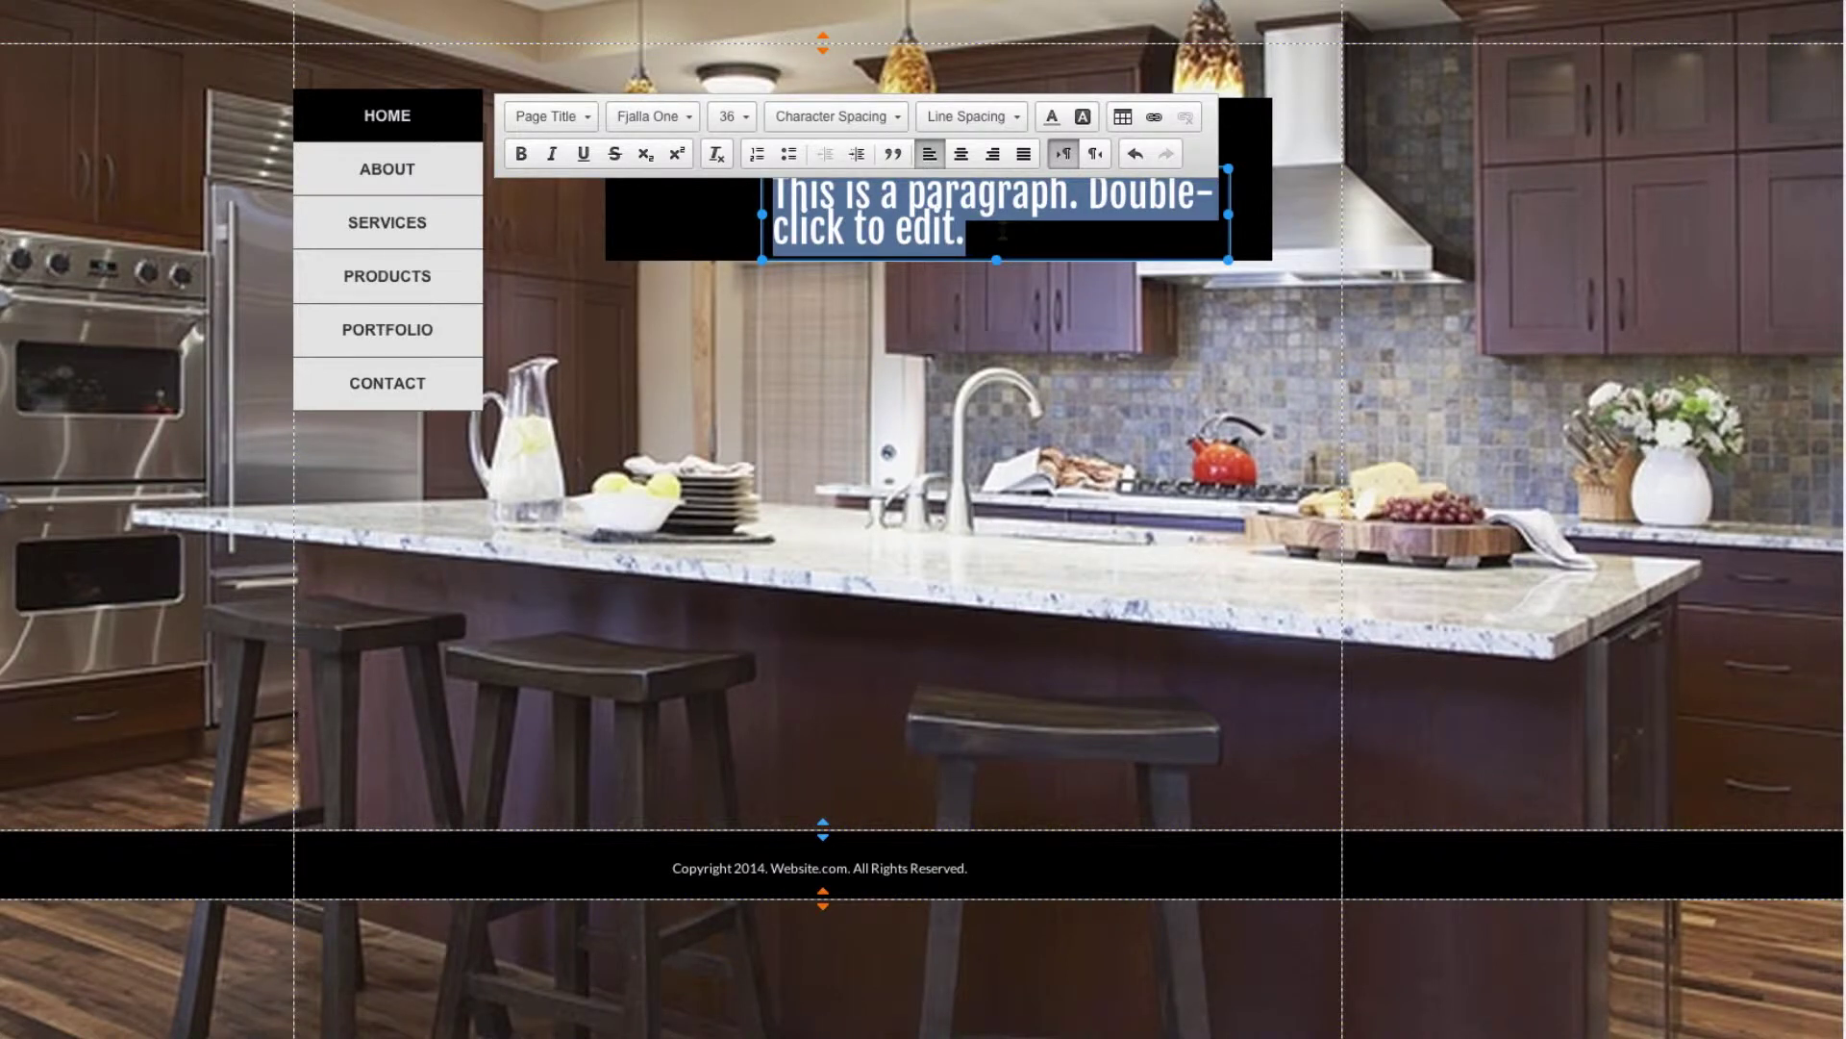
pyautogui.click(966, 117)
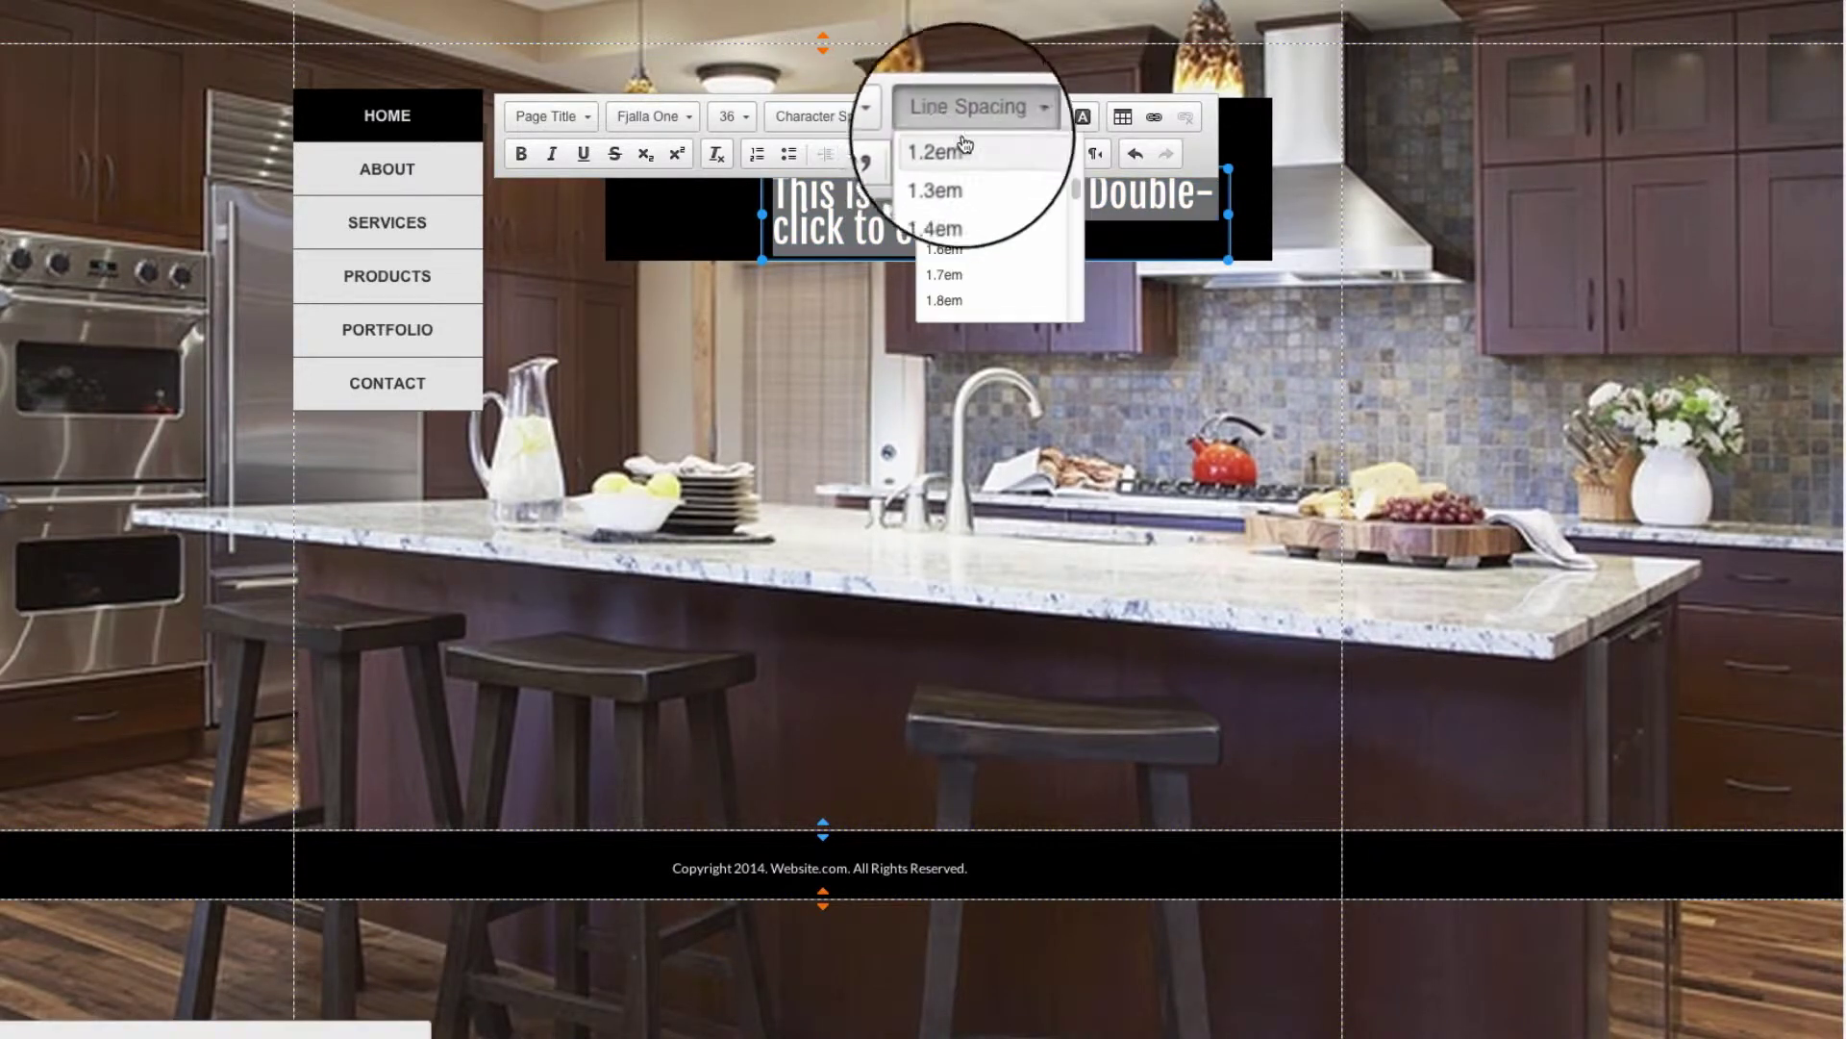
pyautogui.click(961, 223)
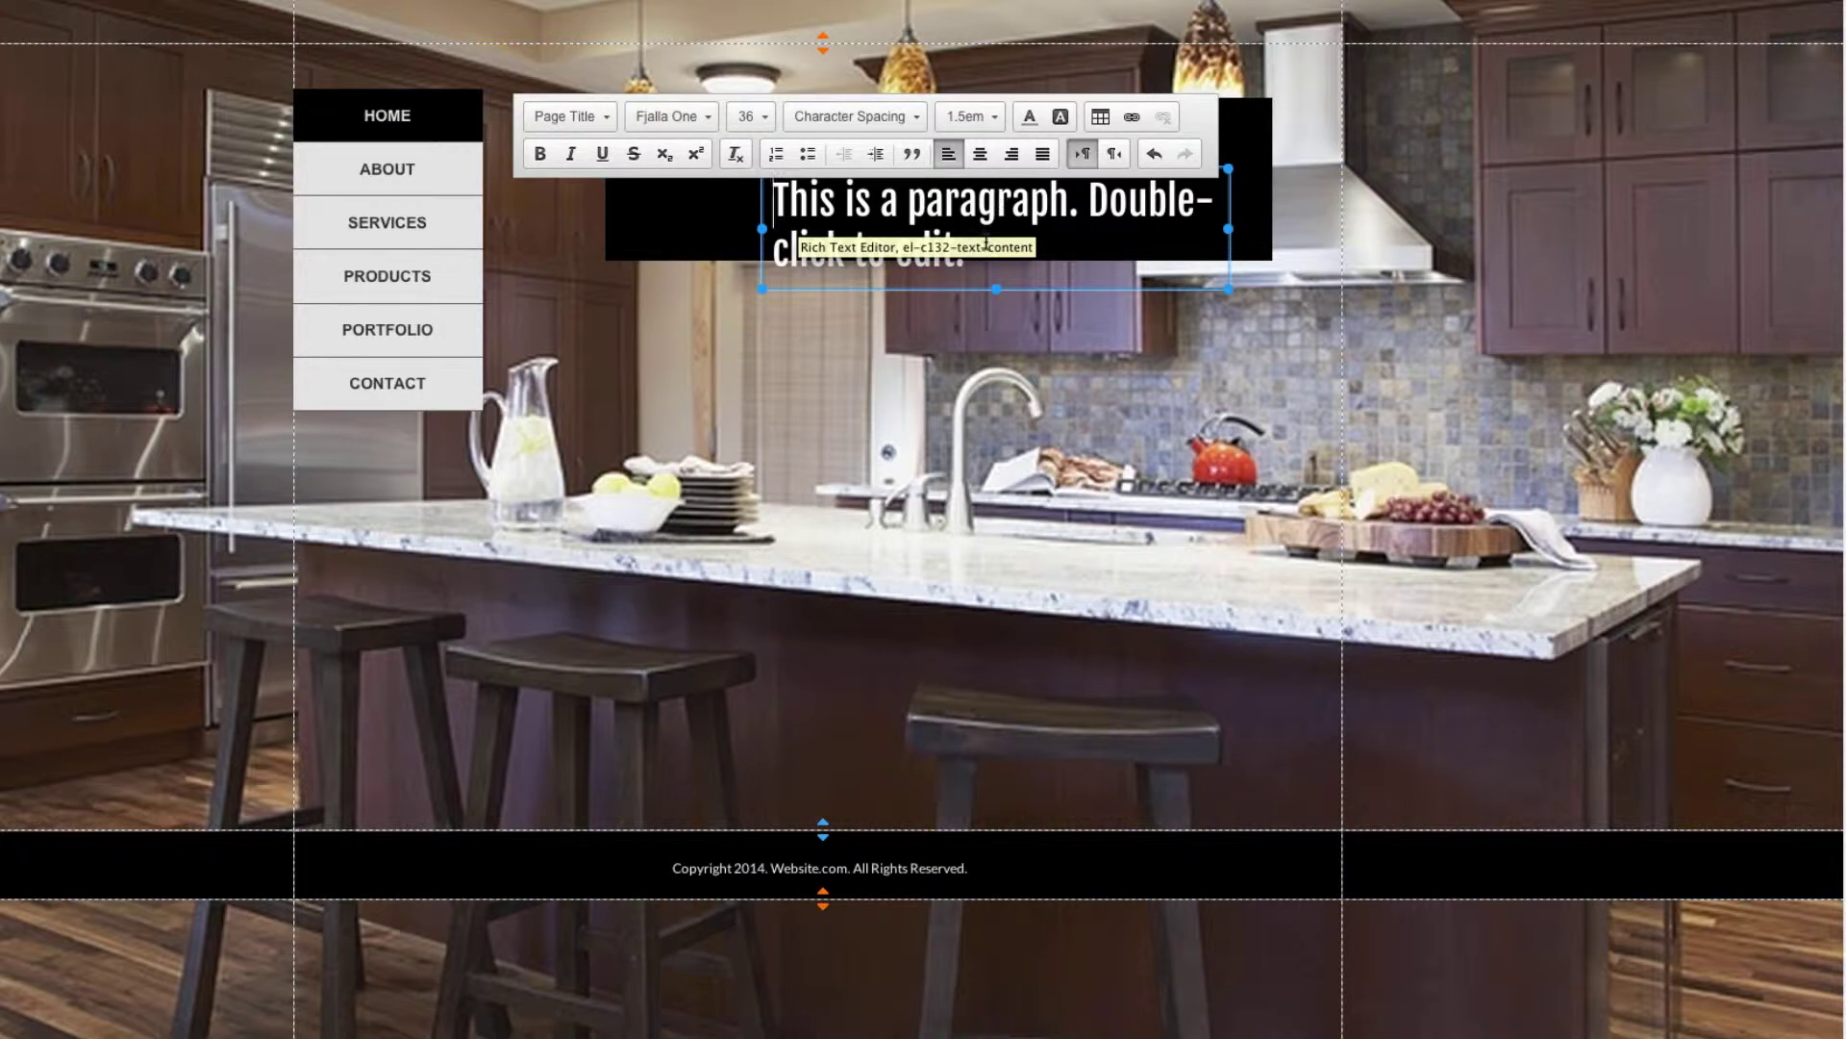
# Change the whole paragraph's text colour to white
pyautogui.moveTo(966, 252); pyautogui.dragTo(771, 200)
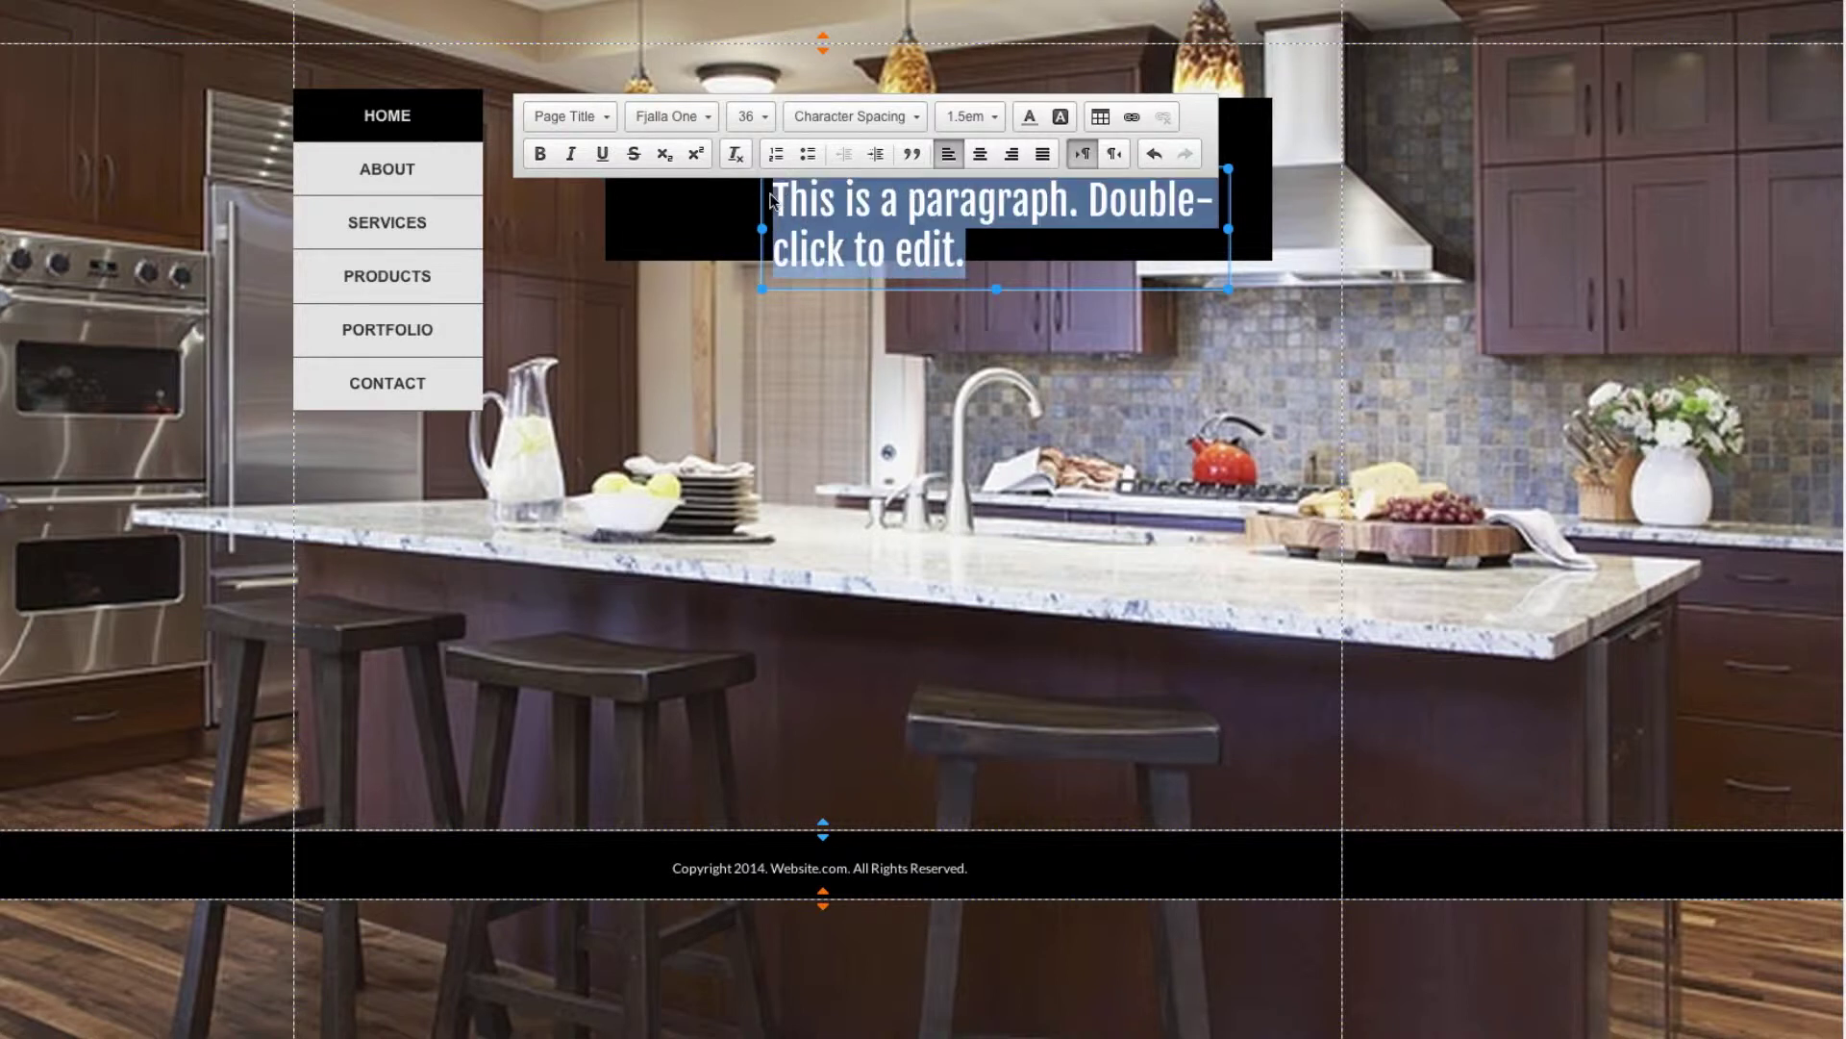
pyautogui.click(1027, 120)
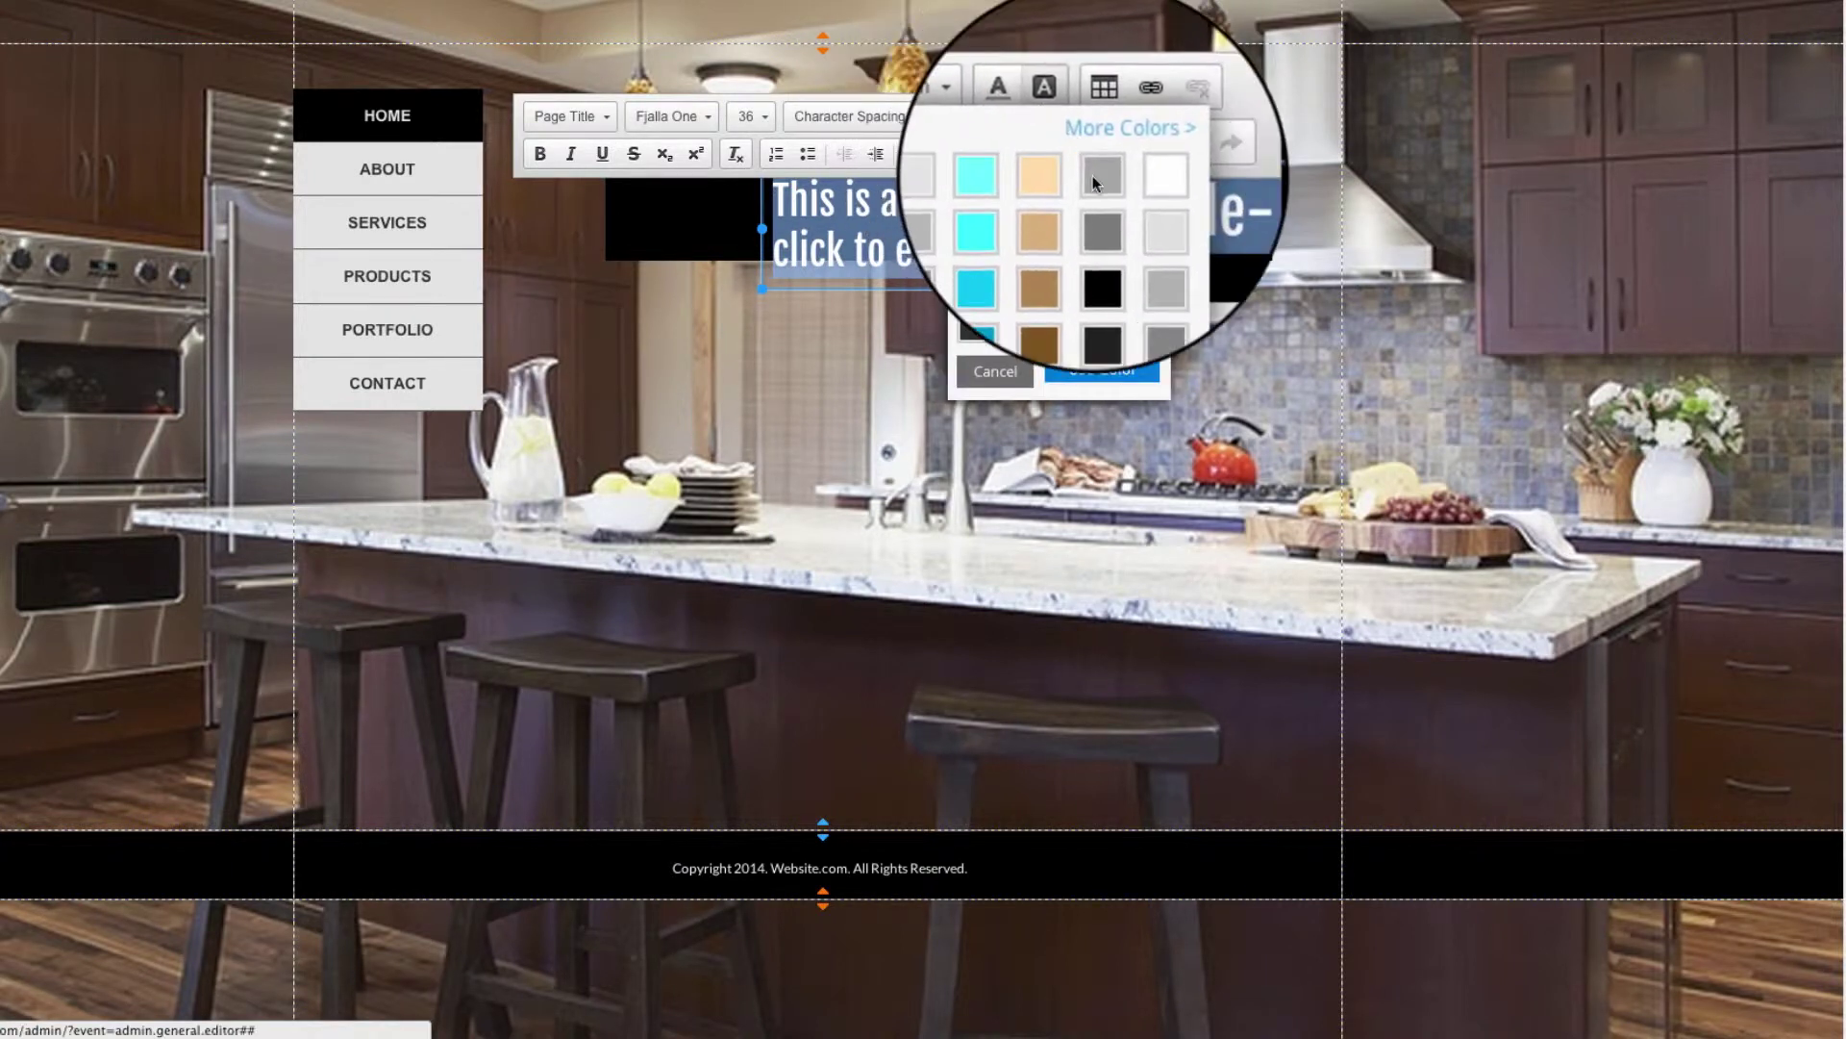
pyautogui.click(1144, 291)
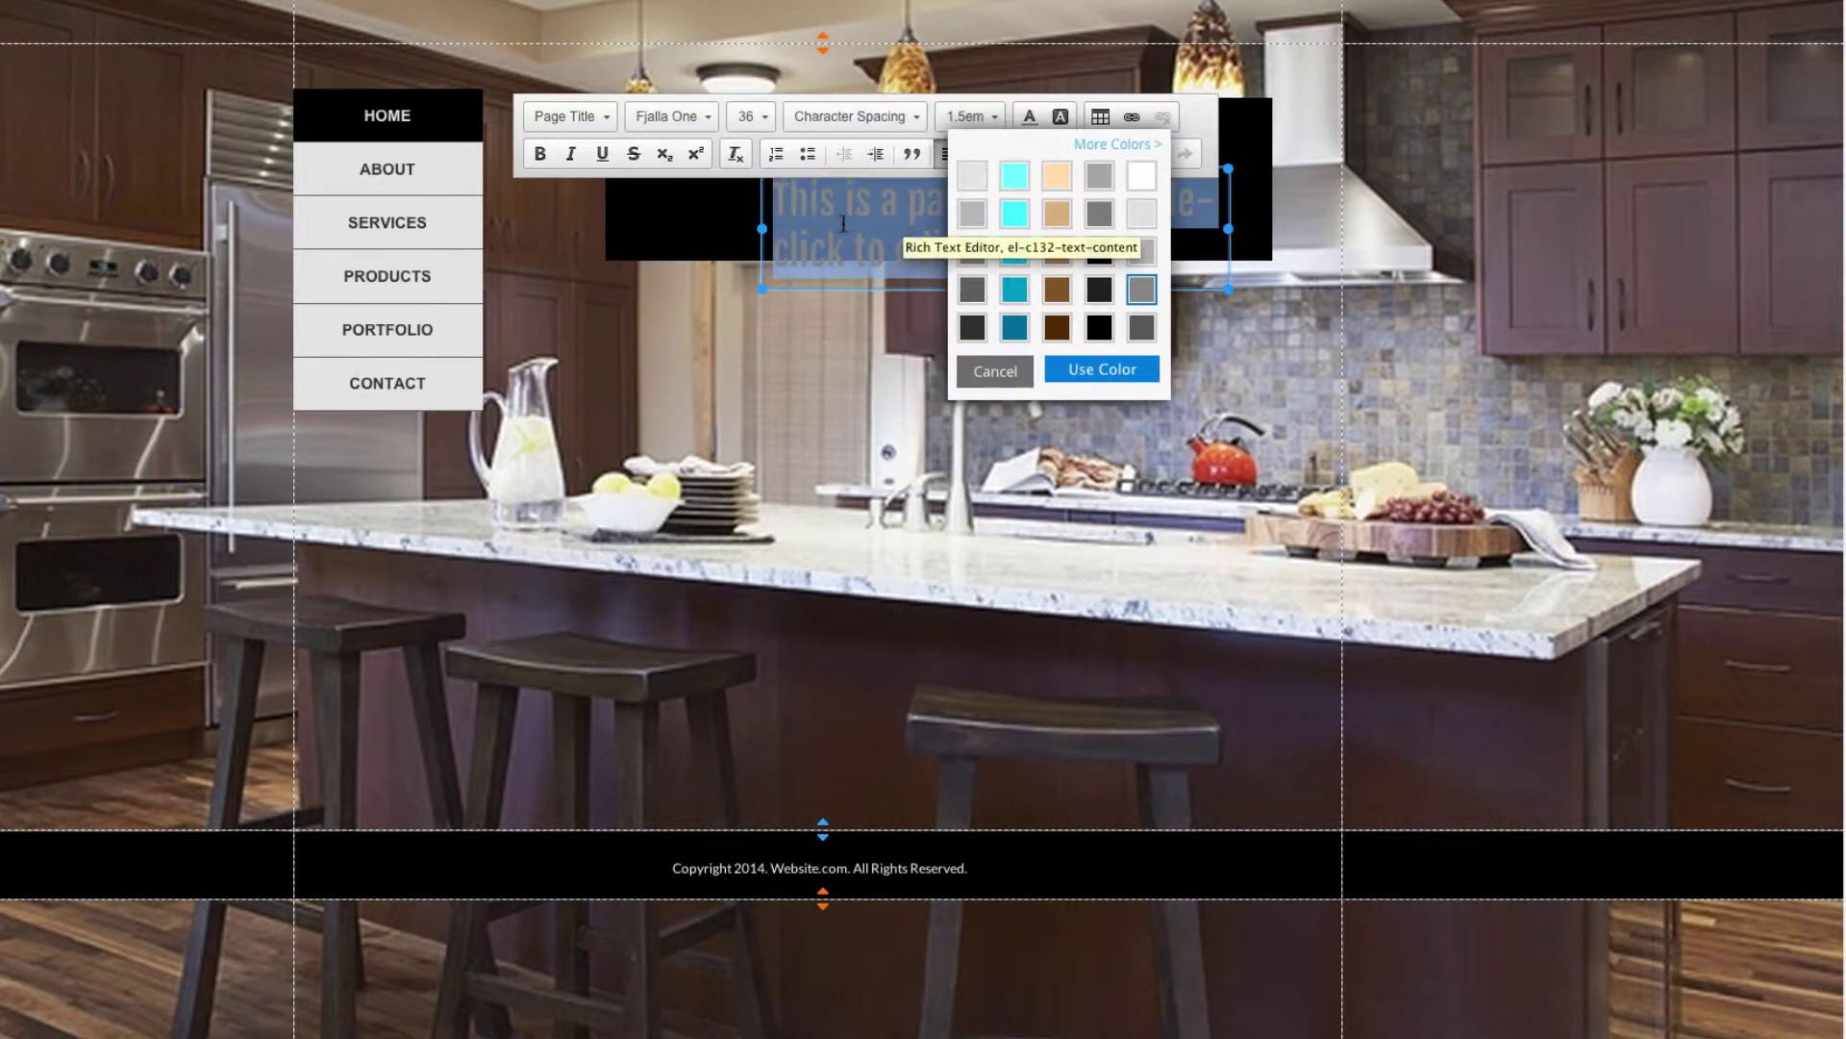
pyautogui.click(1141, 176)
pyautogui.click(1120, 370)
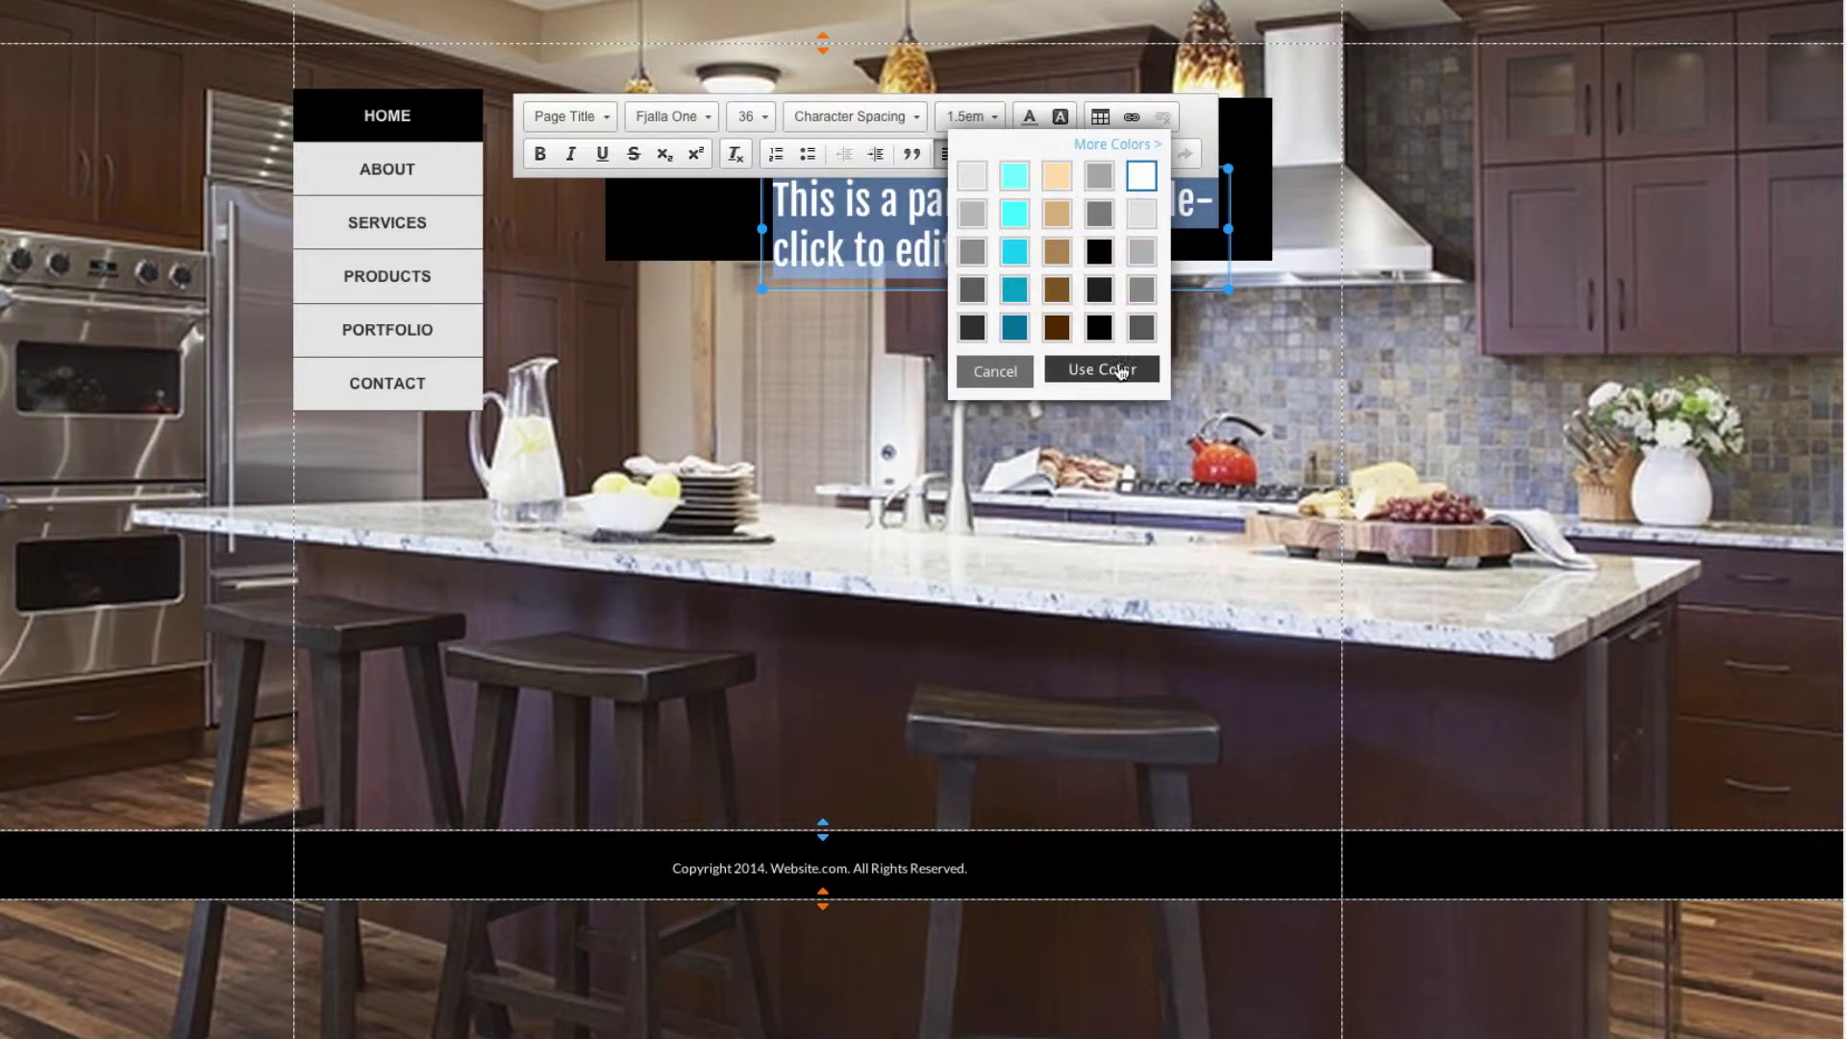
# Leave the text background colour unchanged and bring up the Link dialog
pyautogui.click(1060, 117)
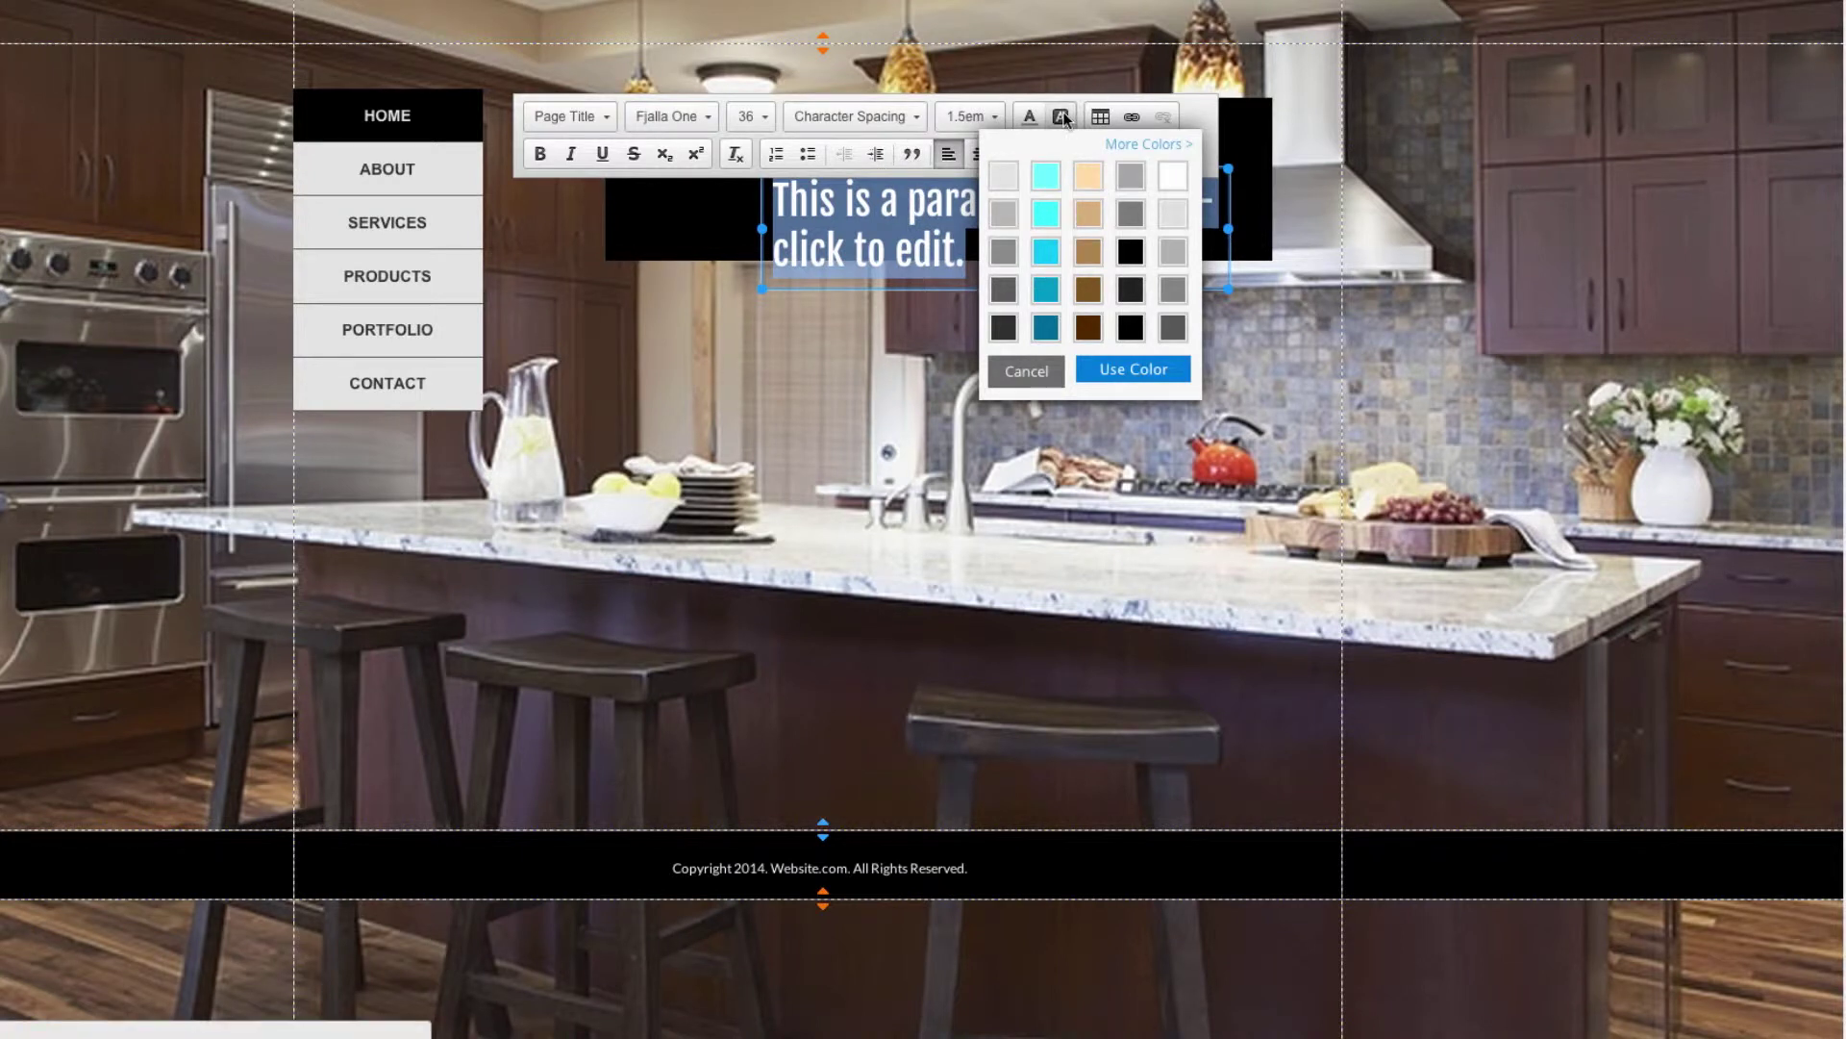
pyautogui.click(1061, 116)
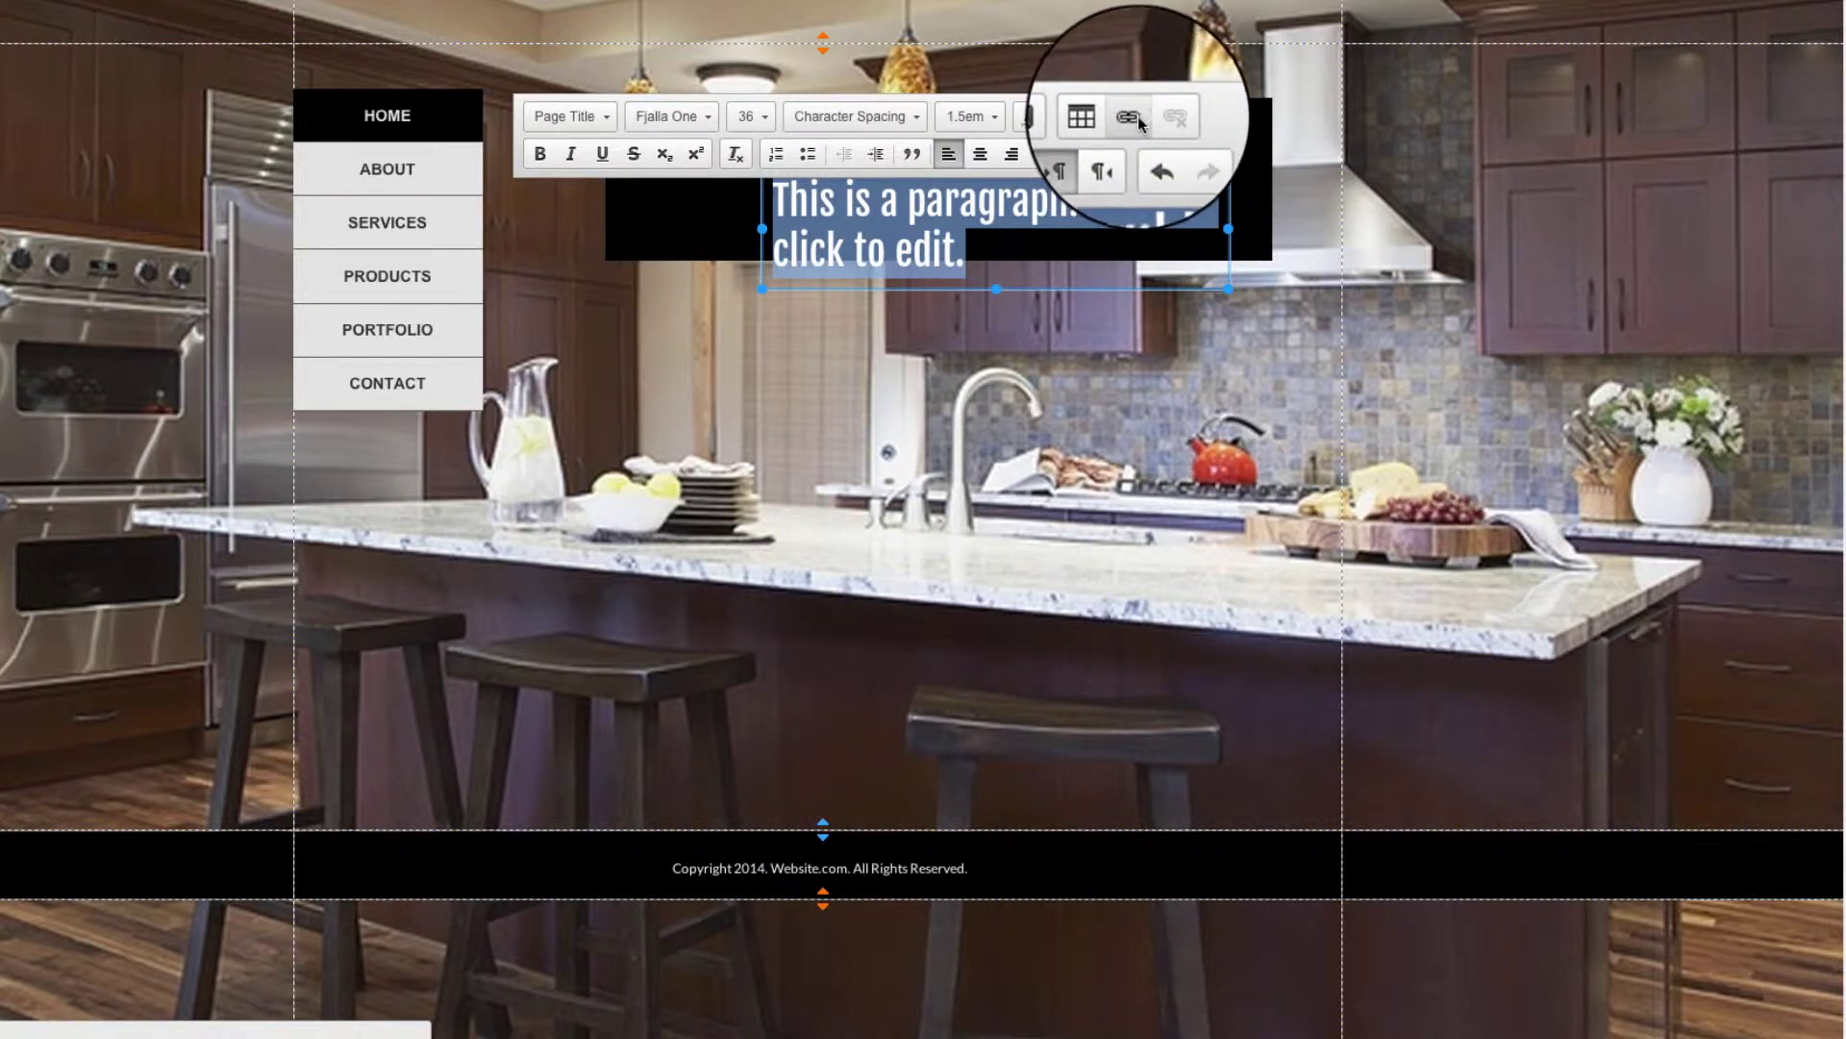
pyautogui.click(1135, 118)
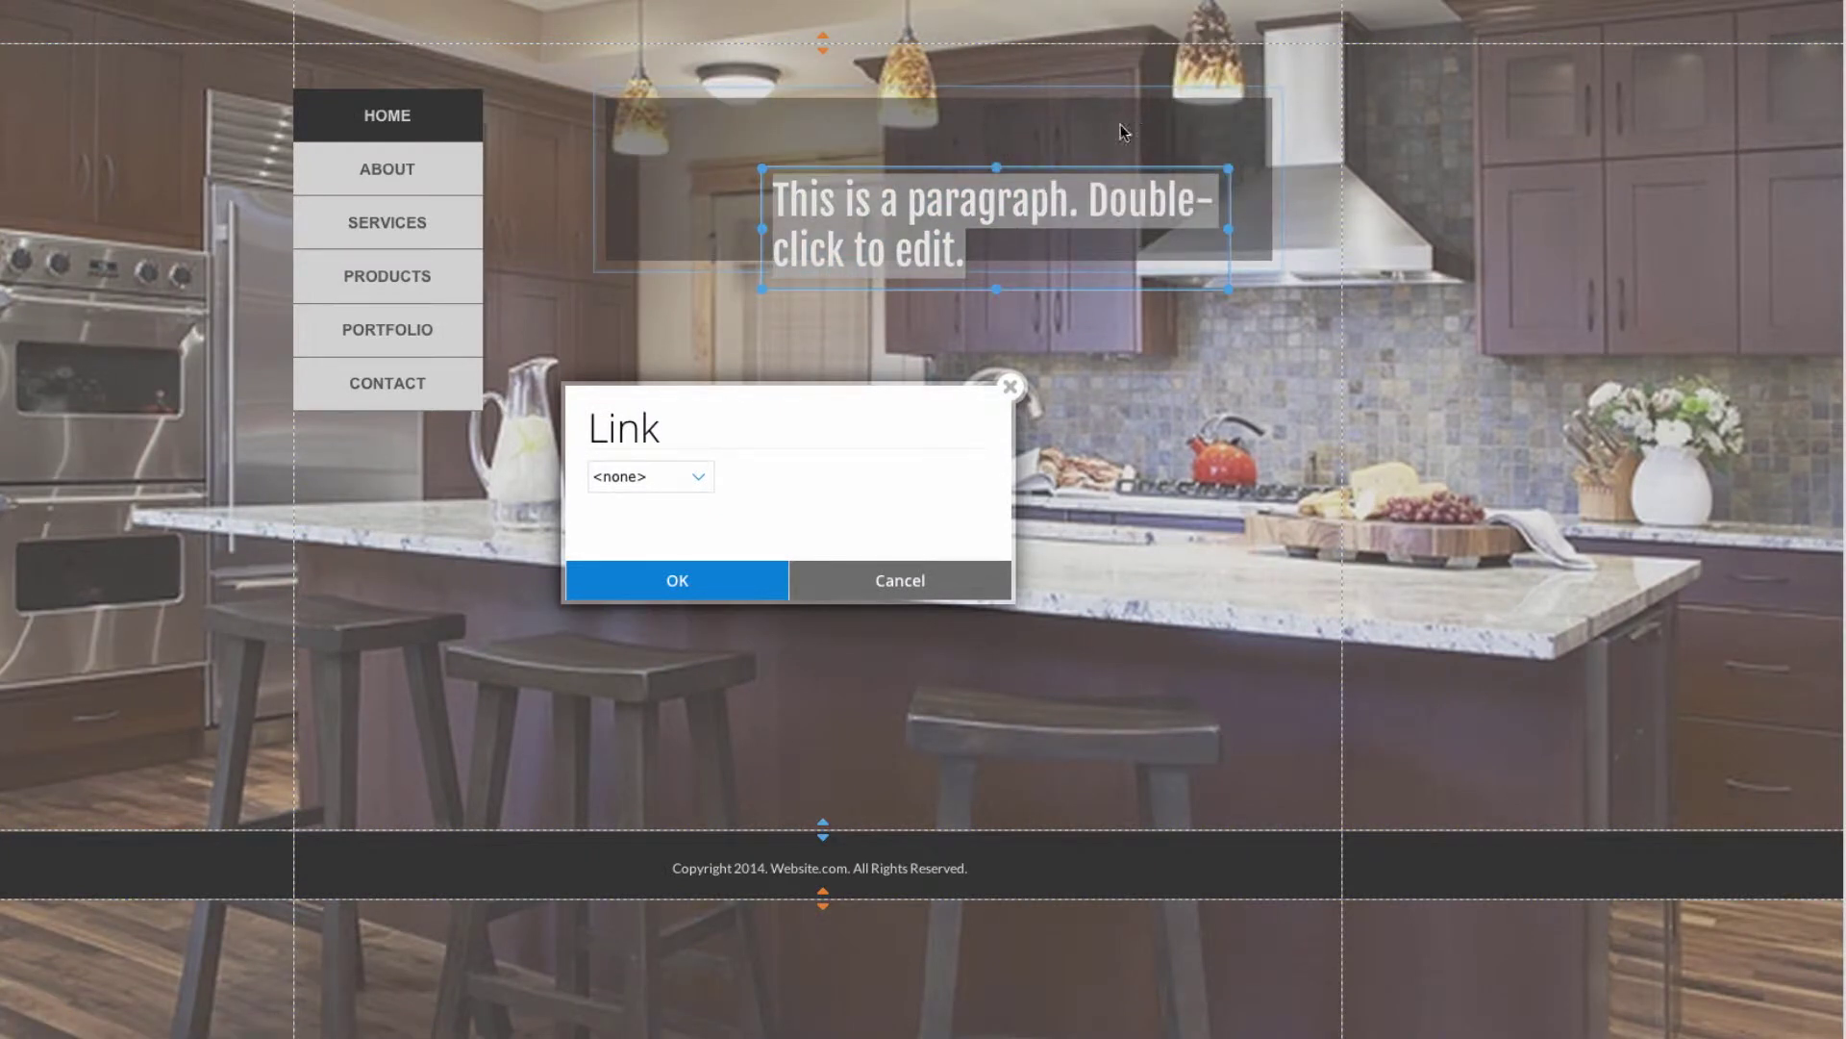
# Dismiss the Link dialog without adding a link and make all the paragraph text bold
pyautogui.click(905, 578)
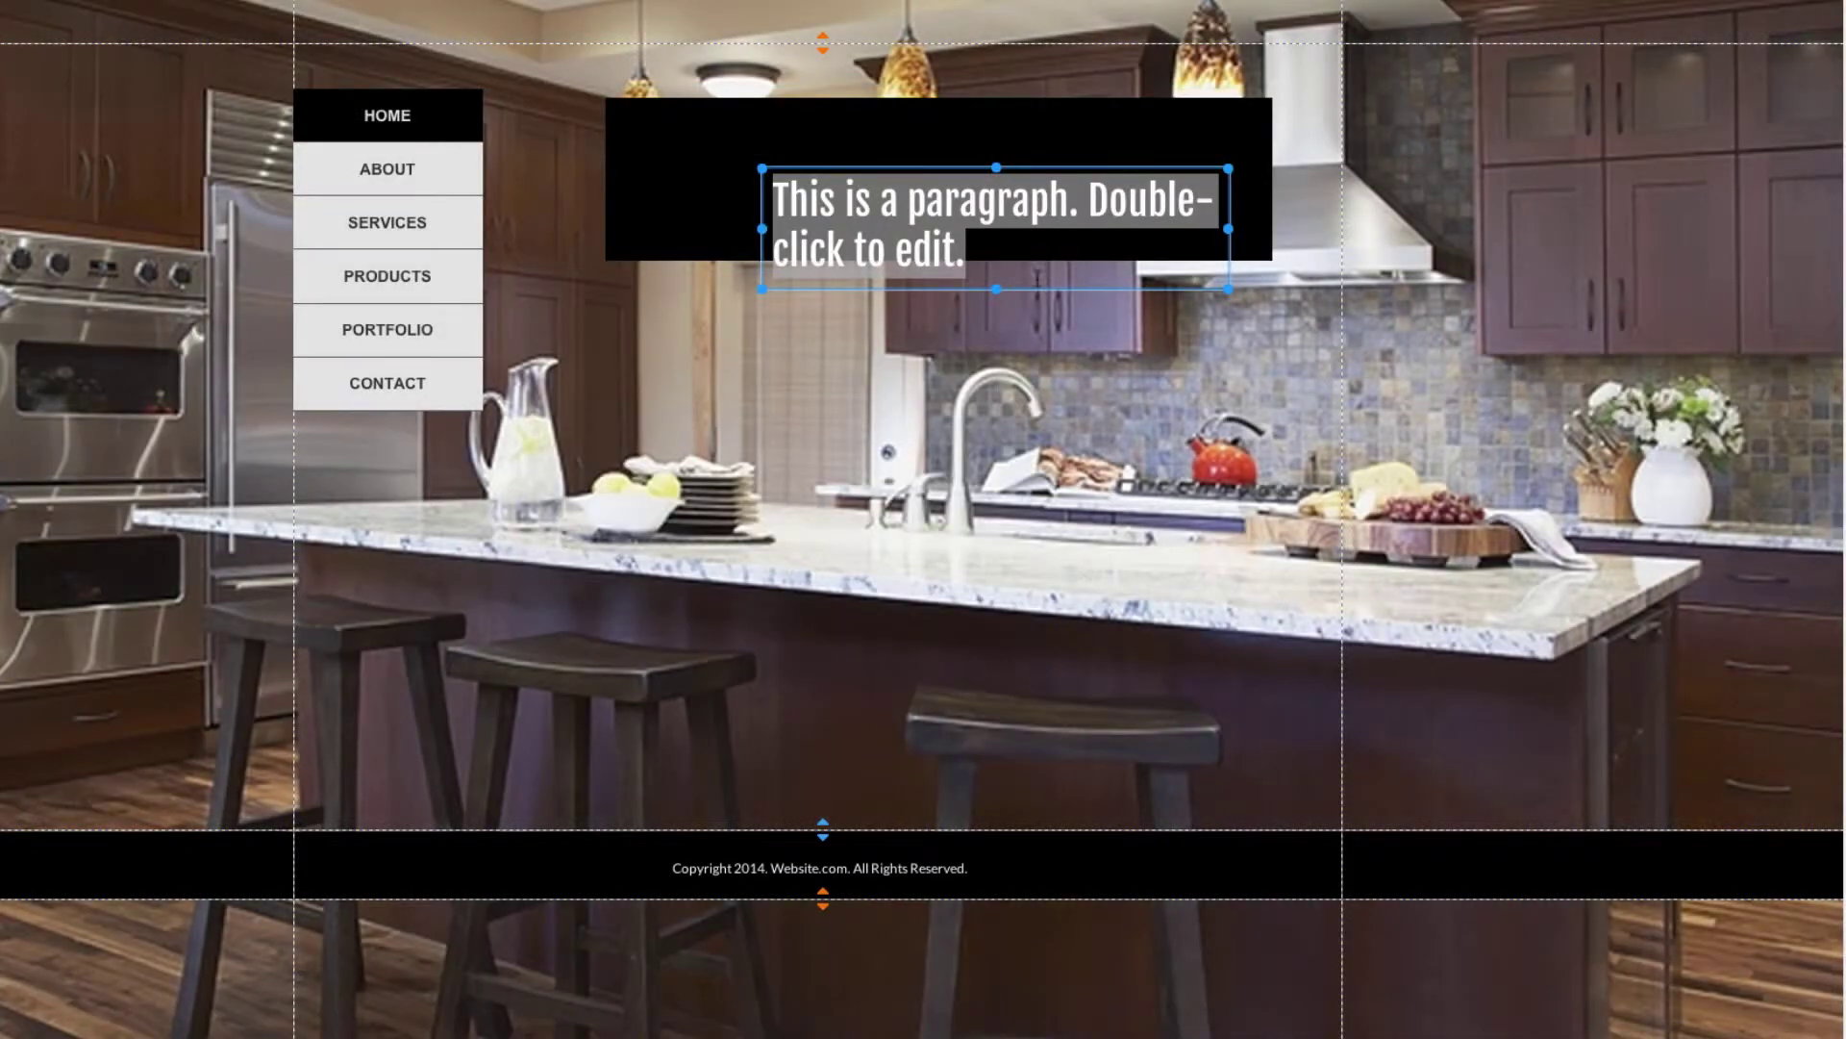
pyautogui.hotkey('ctrl', 'a')
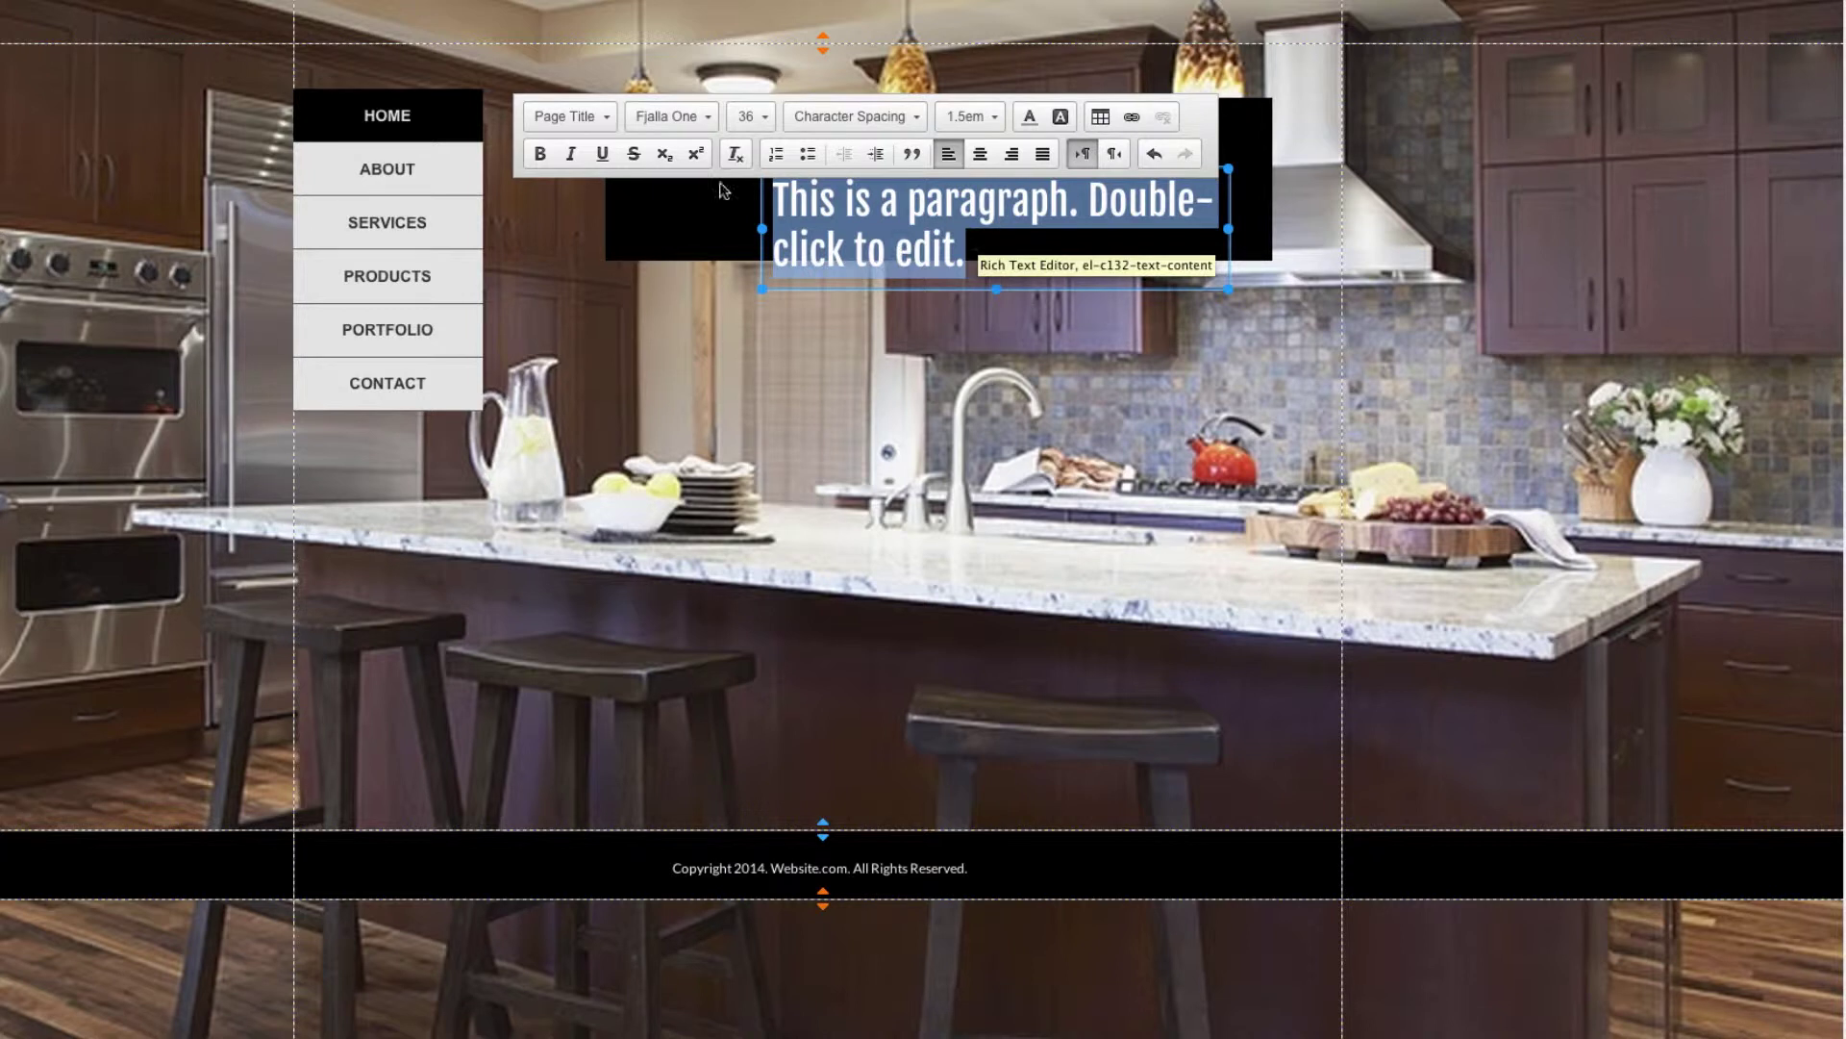
pyautogui.click(538, 154)
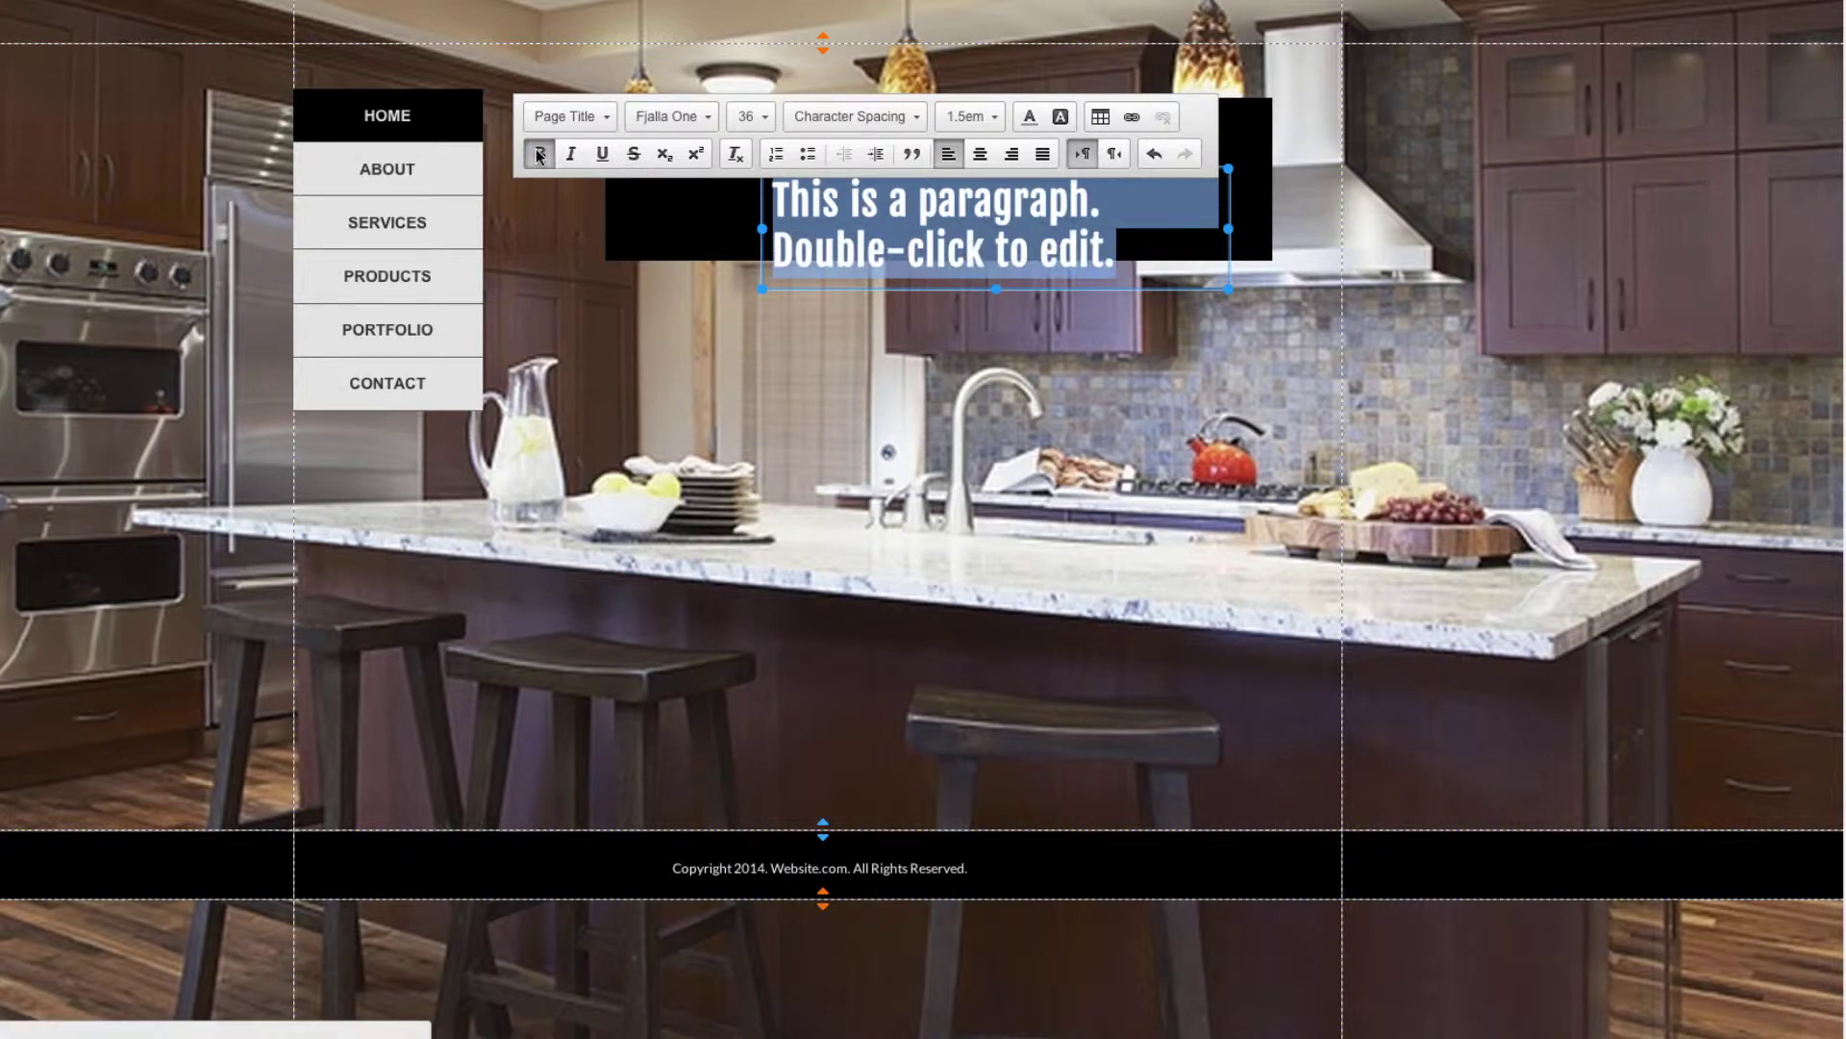
# Remove bold, then try italic, underline, strikethrough and superscript, turning each back off
pyautogui.click(538, 154)
pyautogui.click(566, 155)
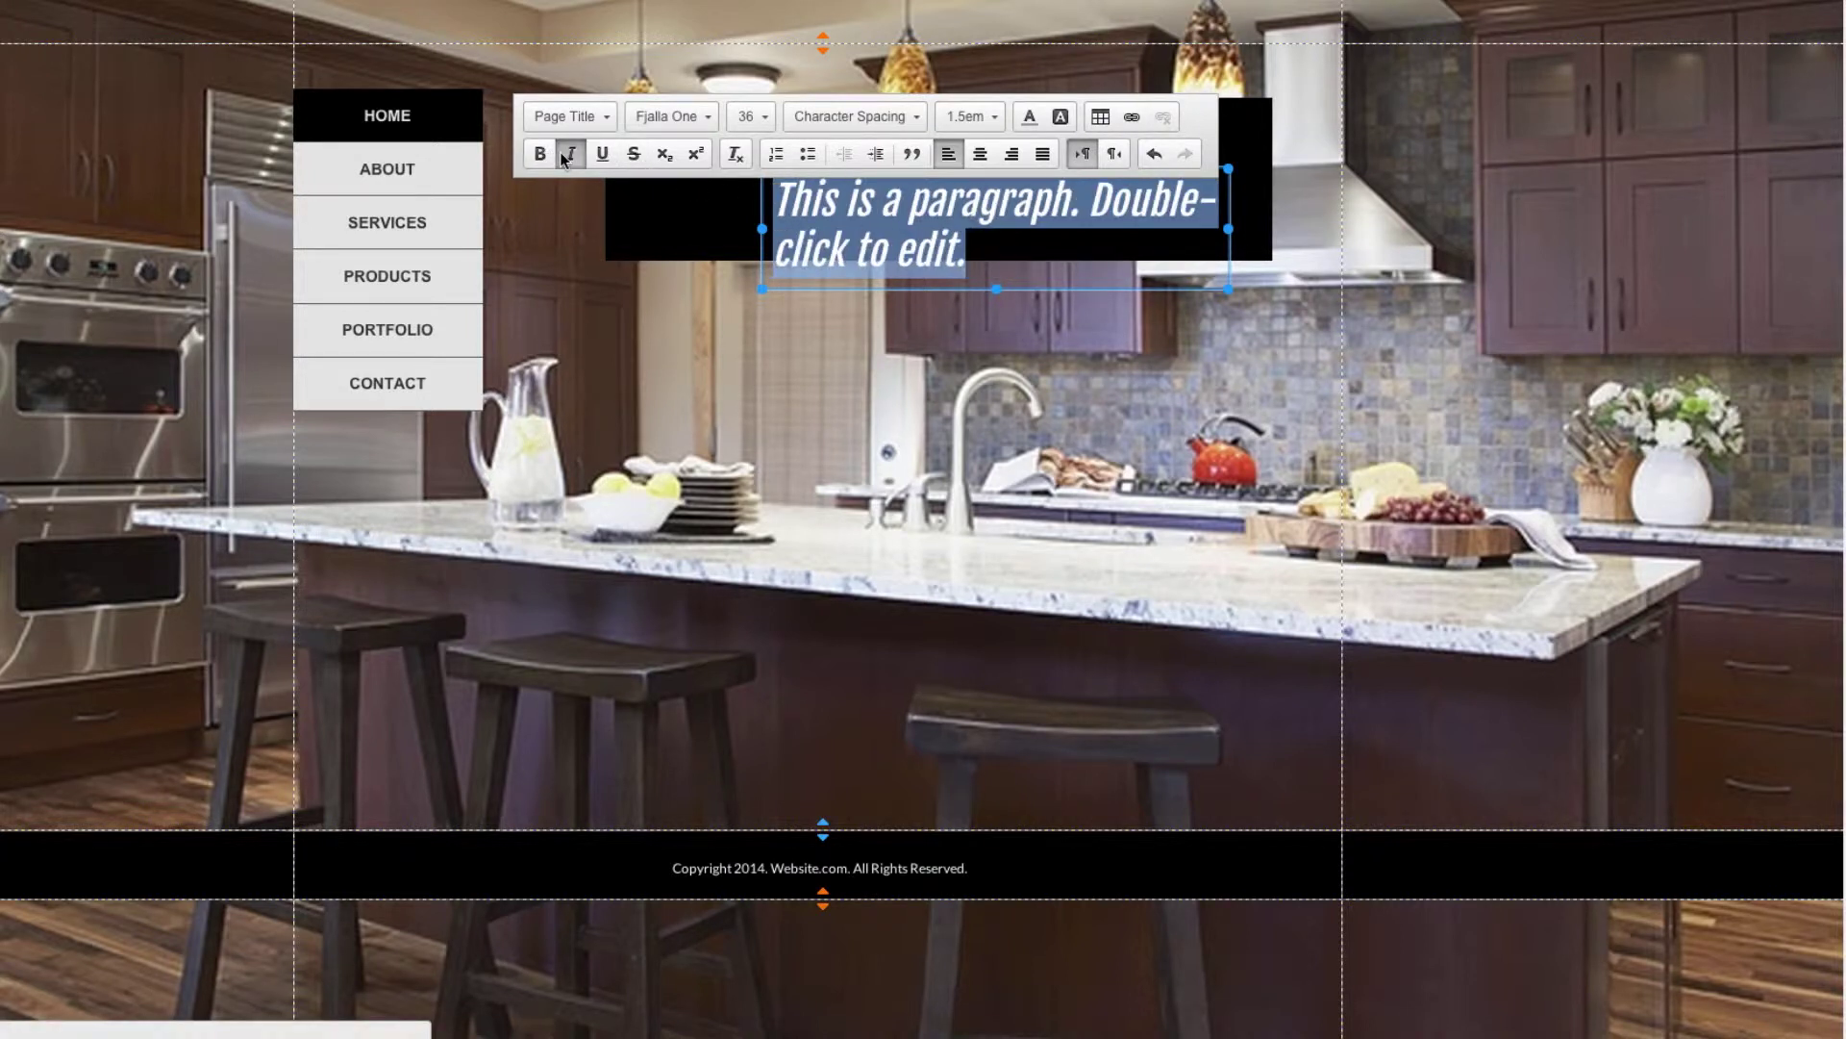
pyautogui.click(565, 157)
pyautogui.click(594, 157)
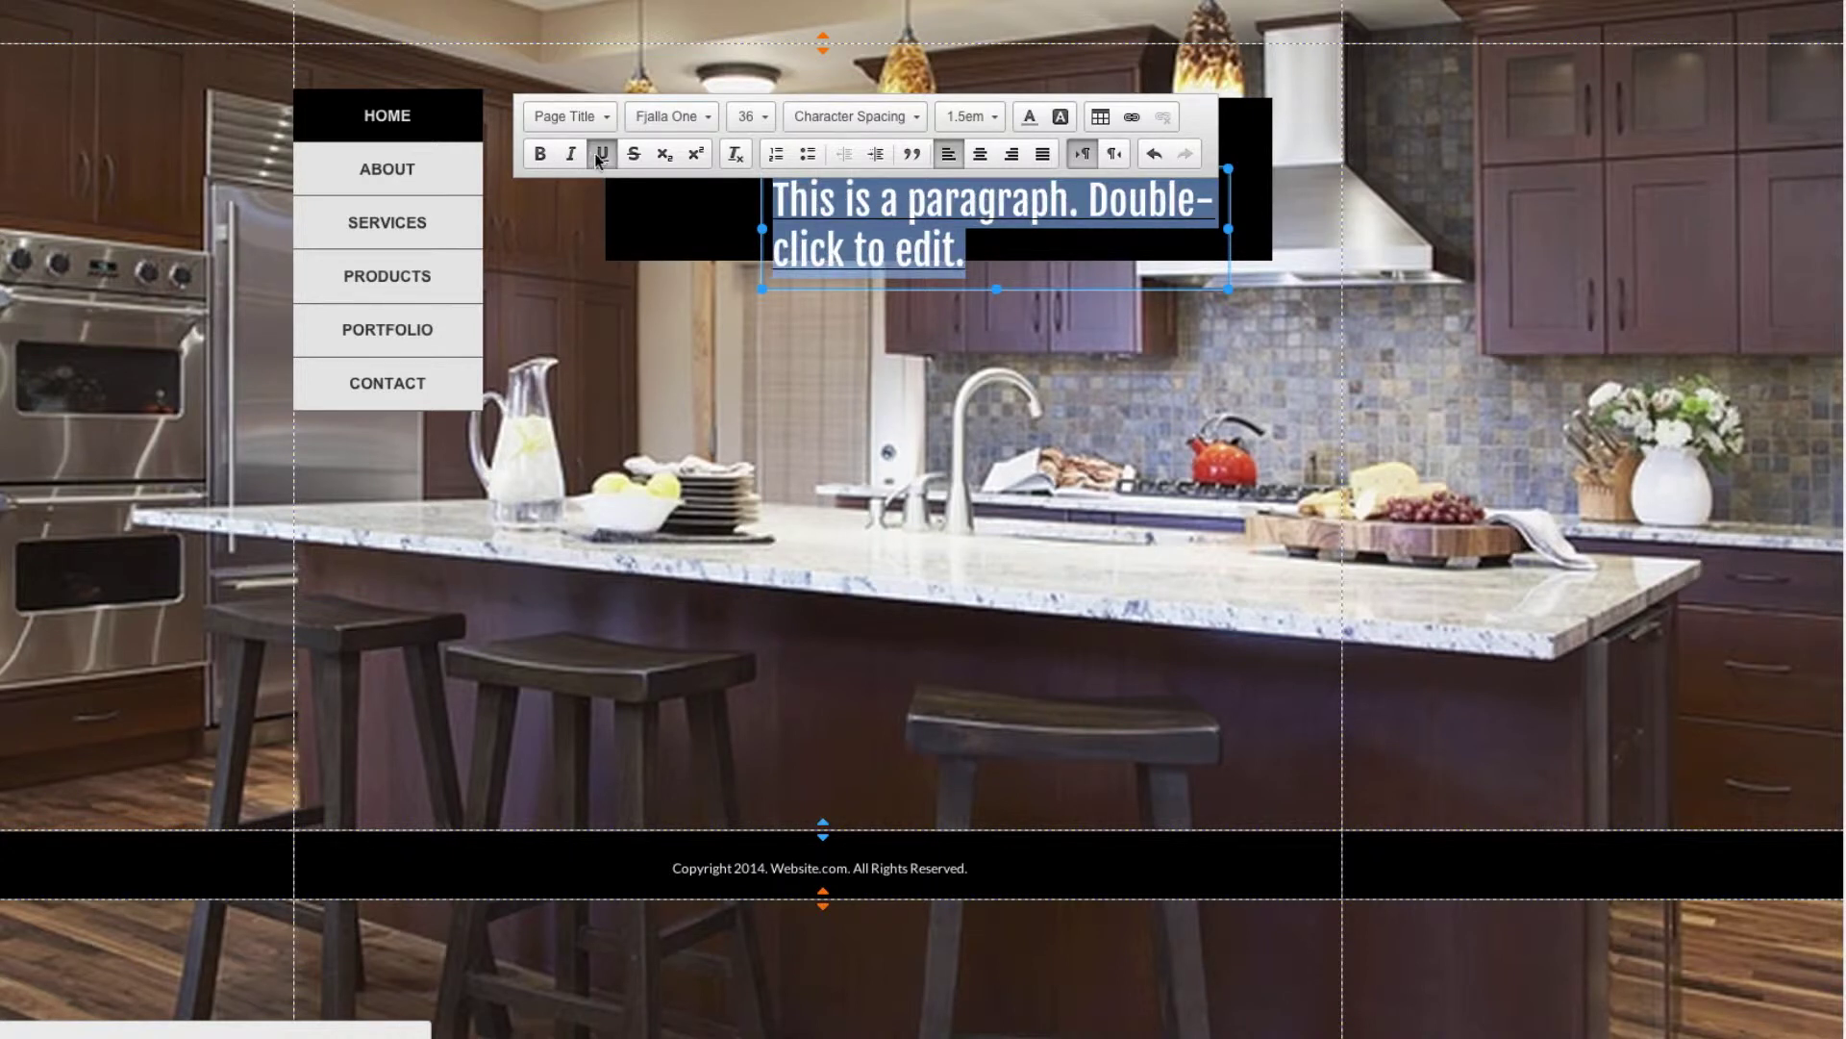
pyautogui.click(600, 155)
pyautogui.click(633, 154)
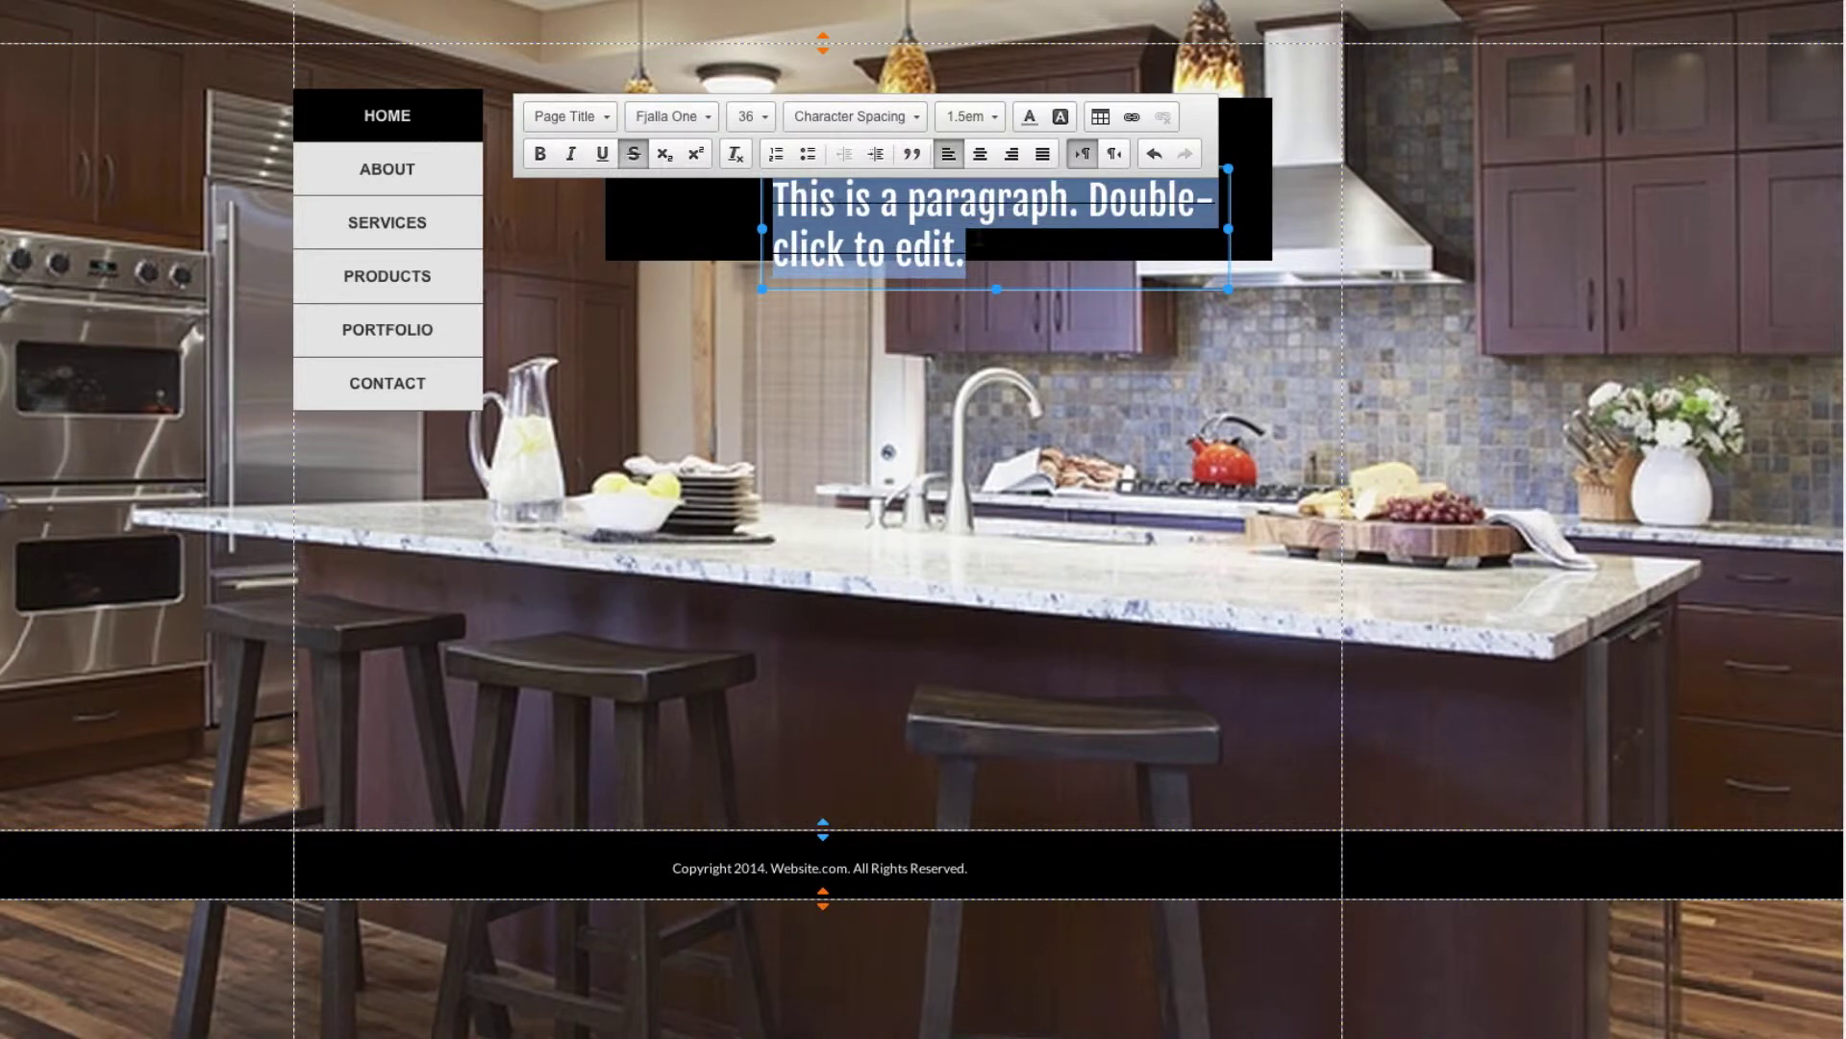
pyautogui.click(634, 155)
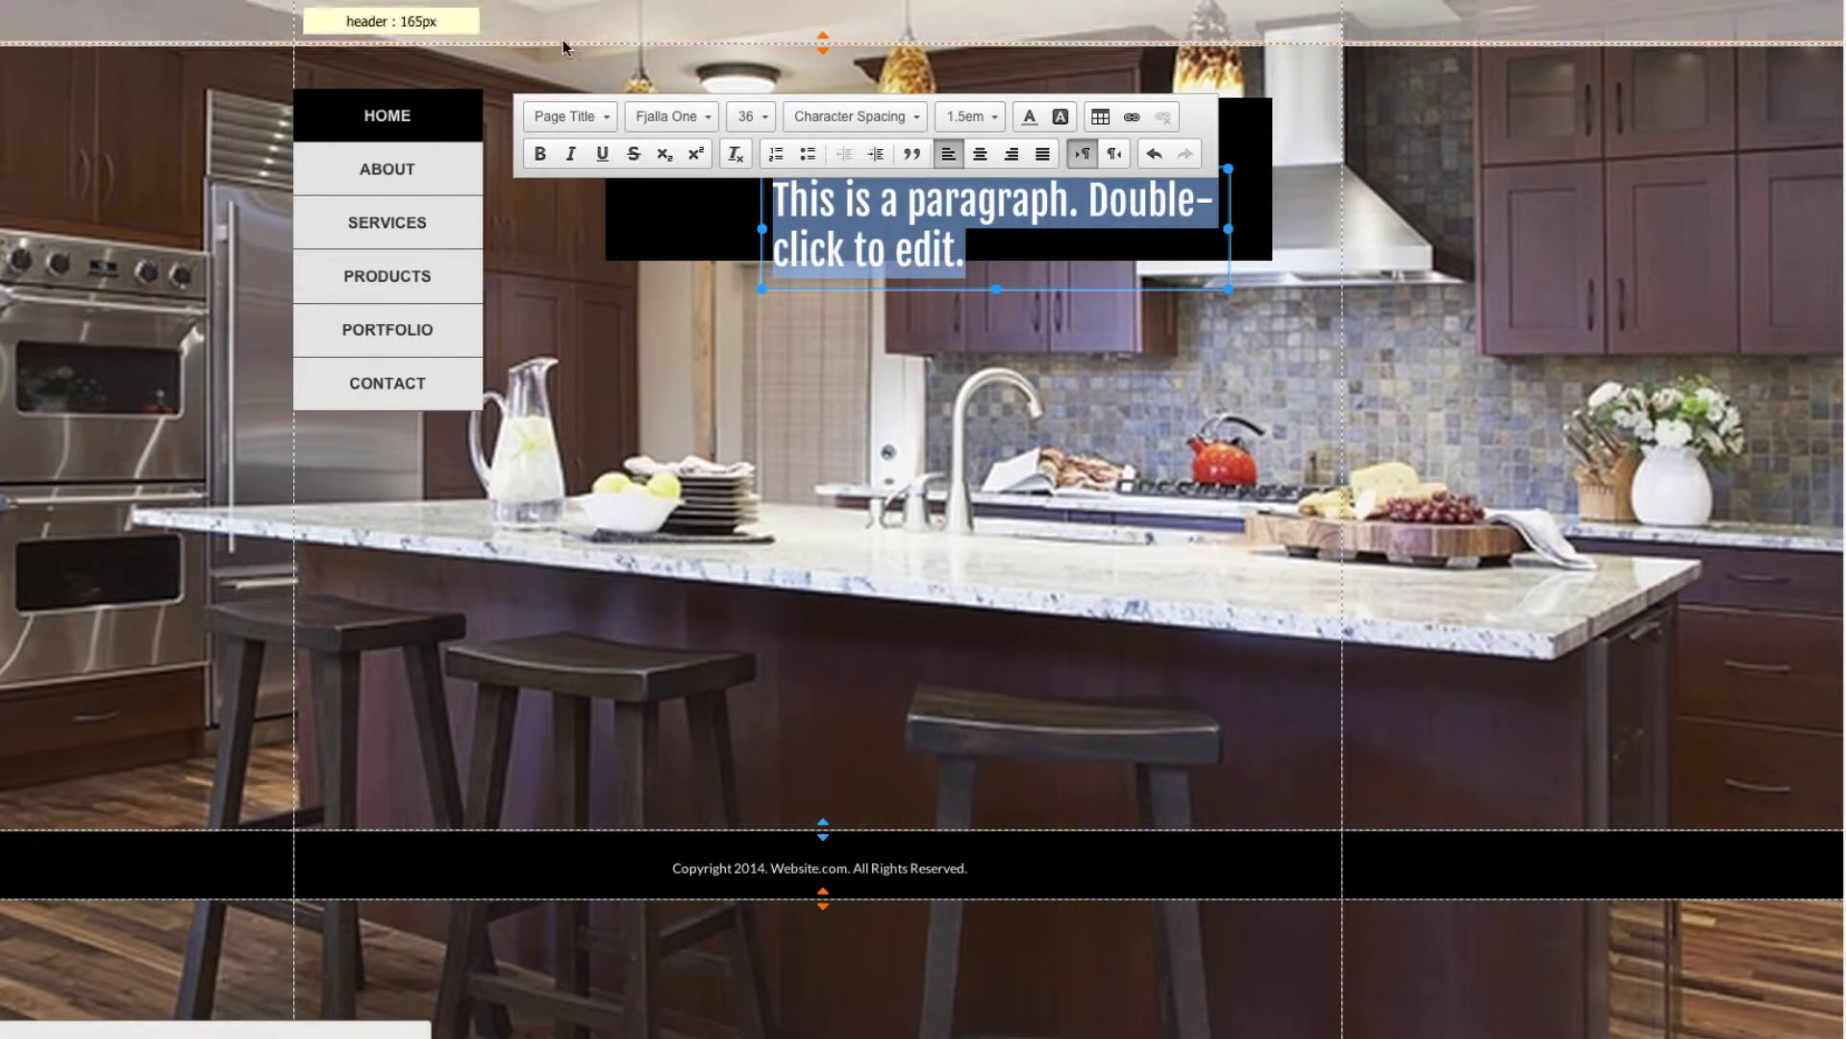
pyautogui.click(703, 155)
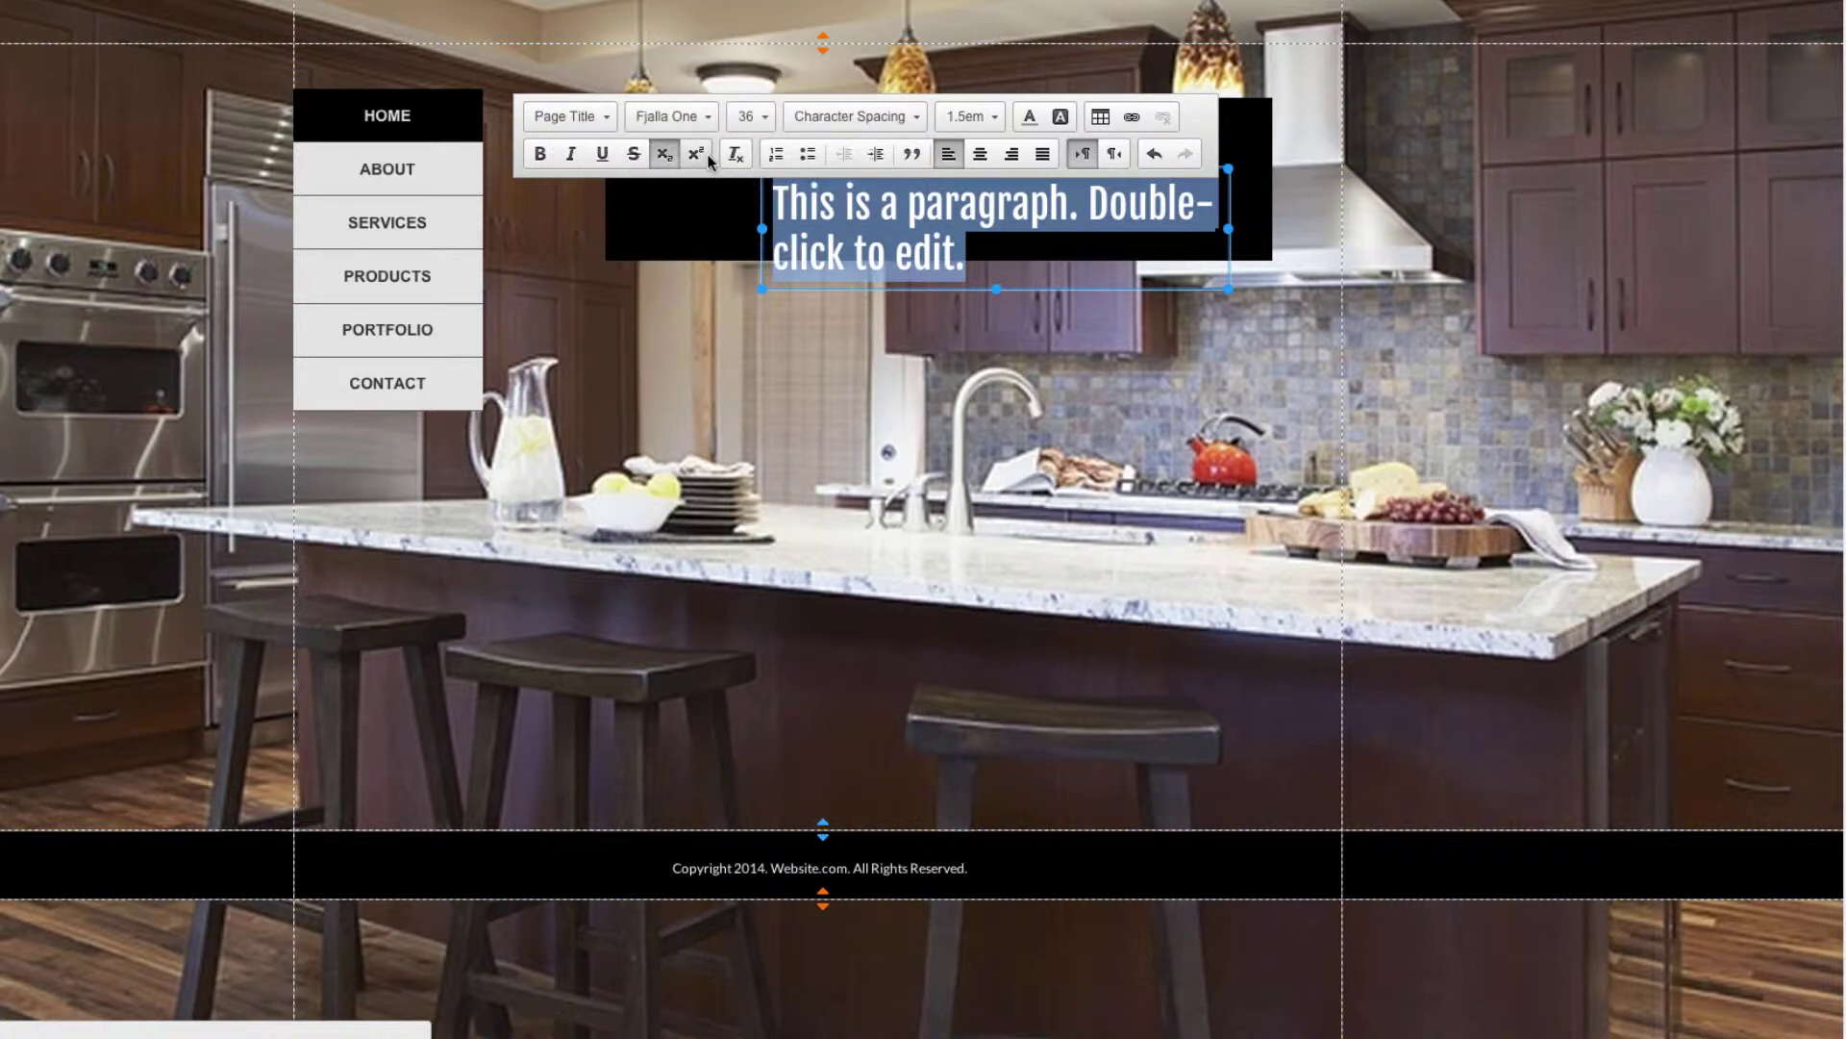
pyautogui.click(699, 156)
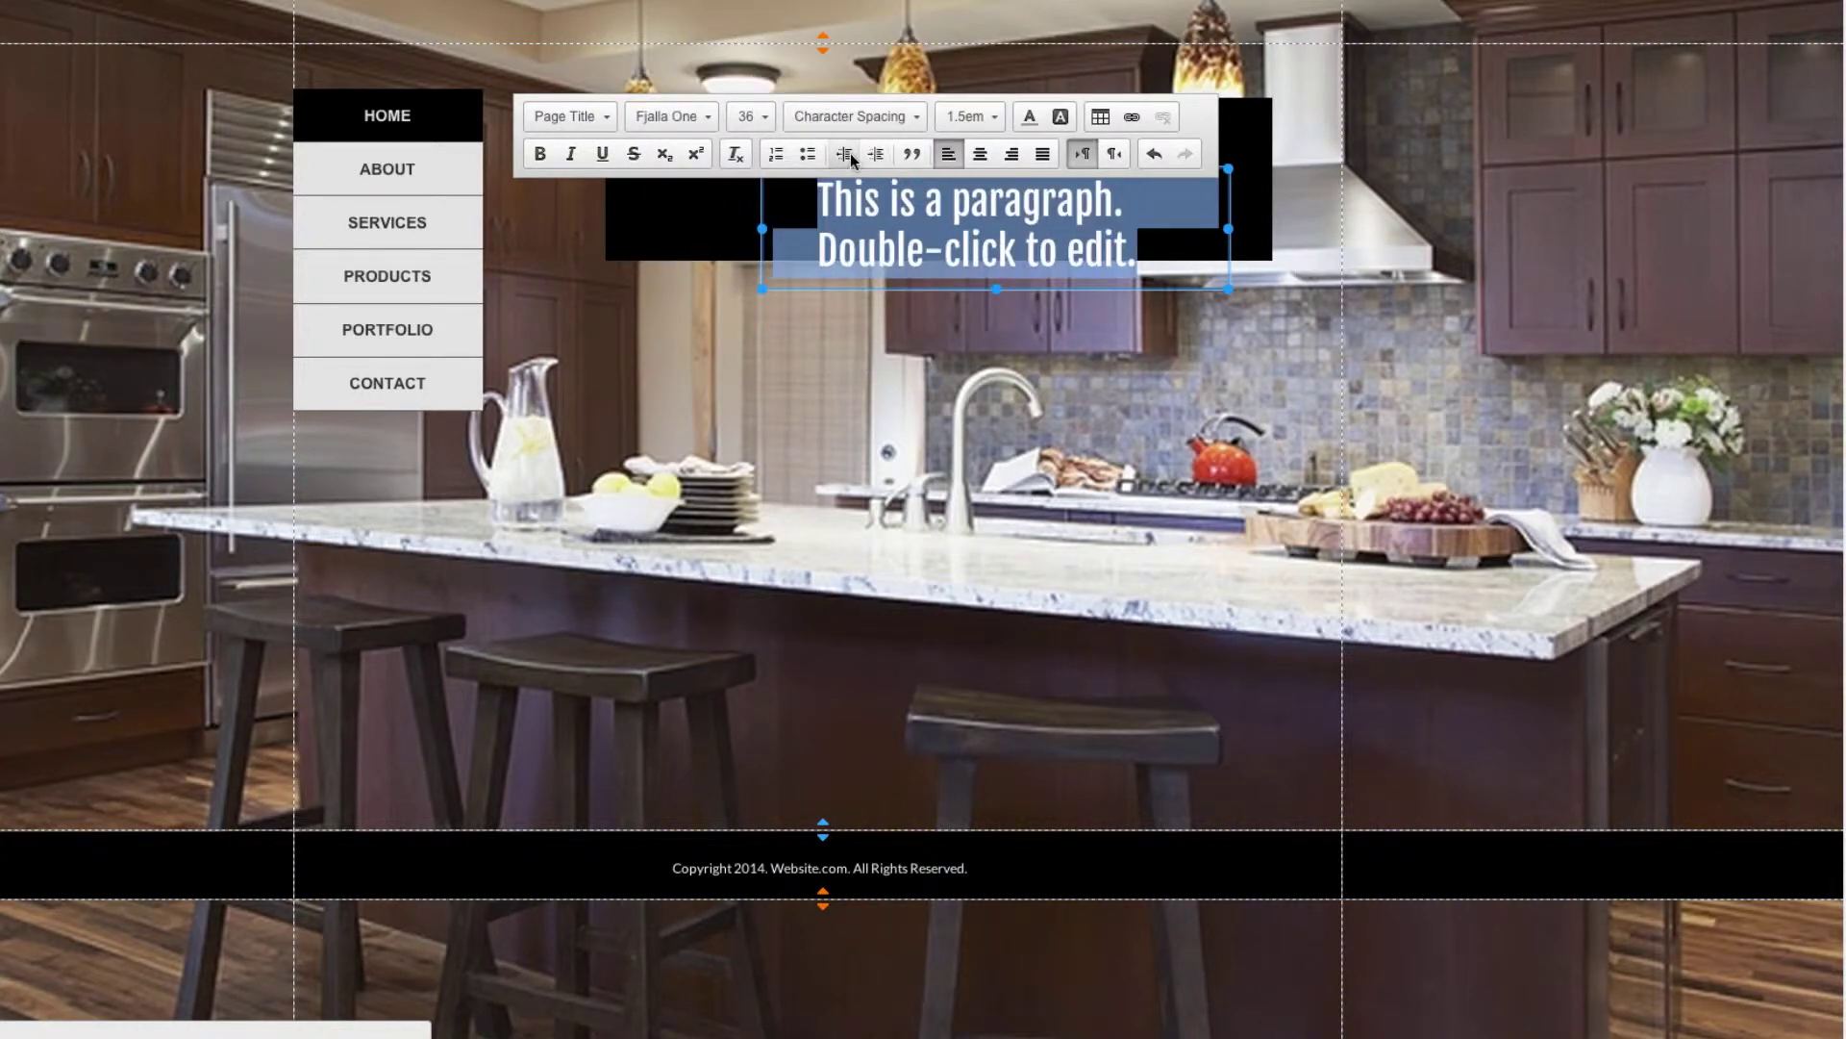
pyautogui.click(920, 158)
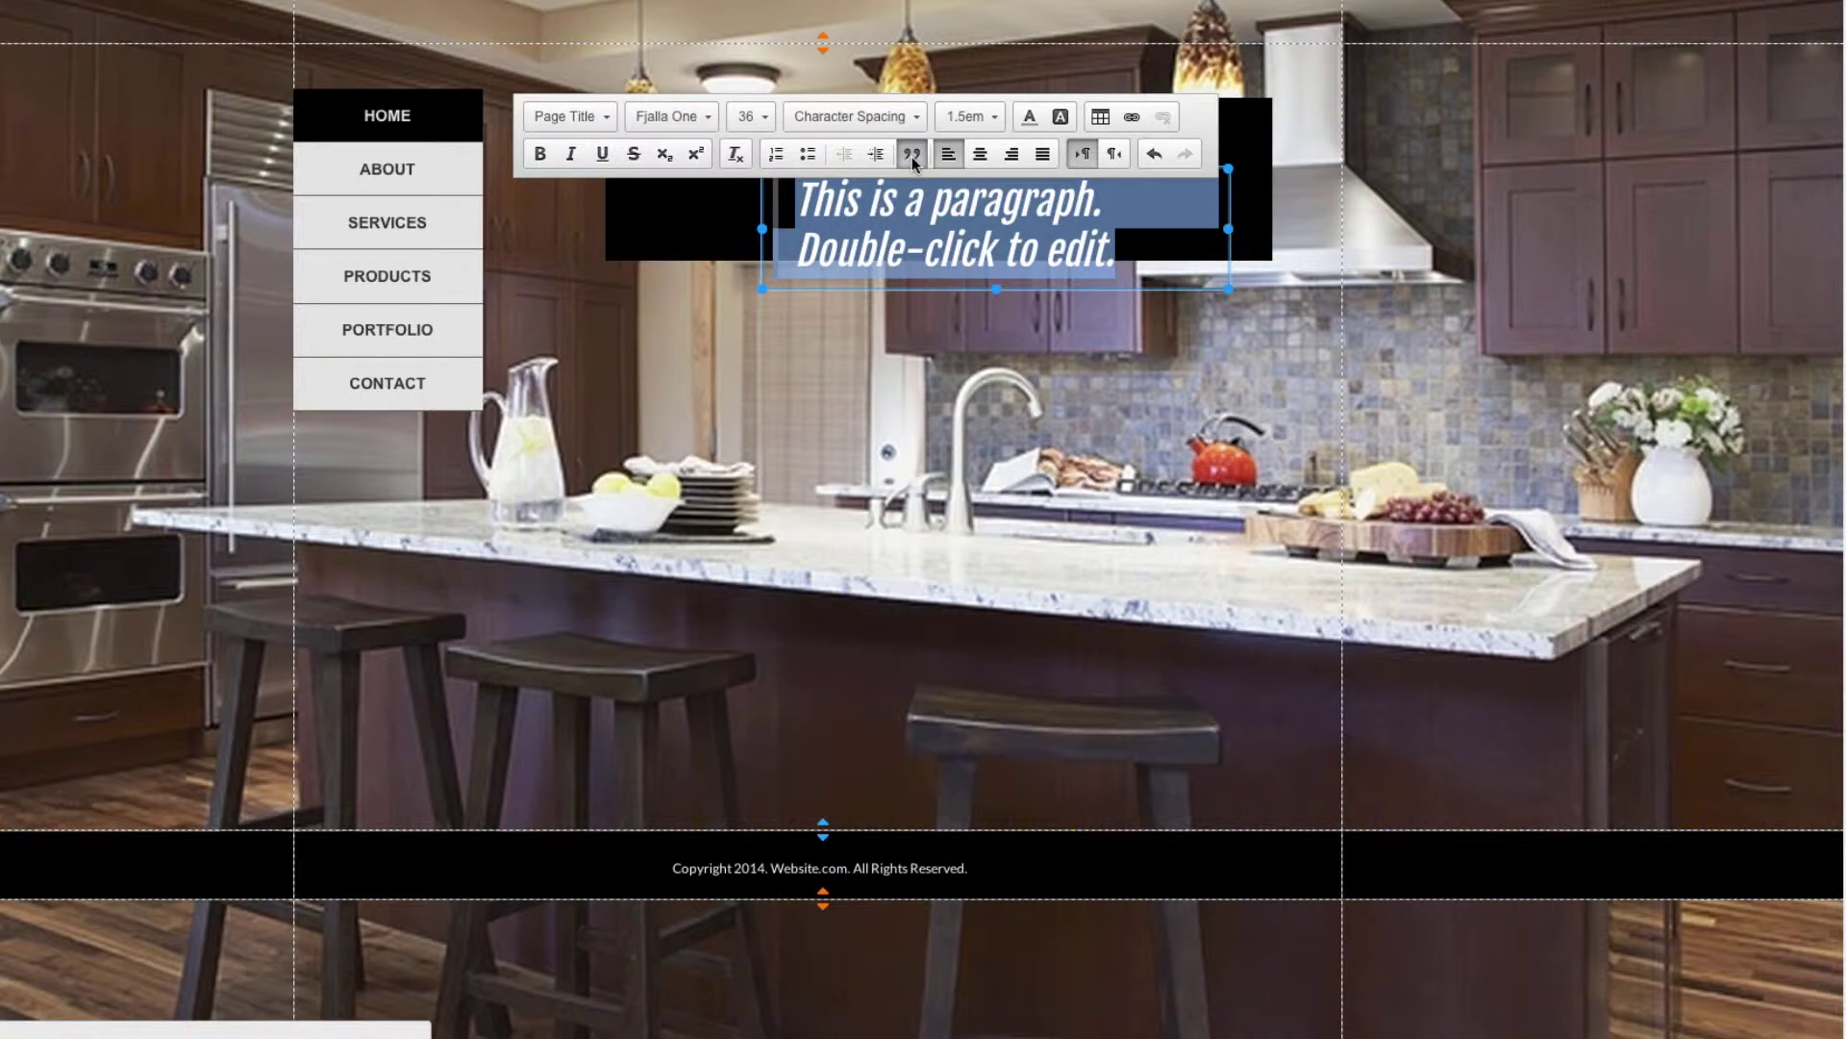
pyautogui.click(912, 157)
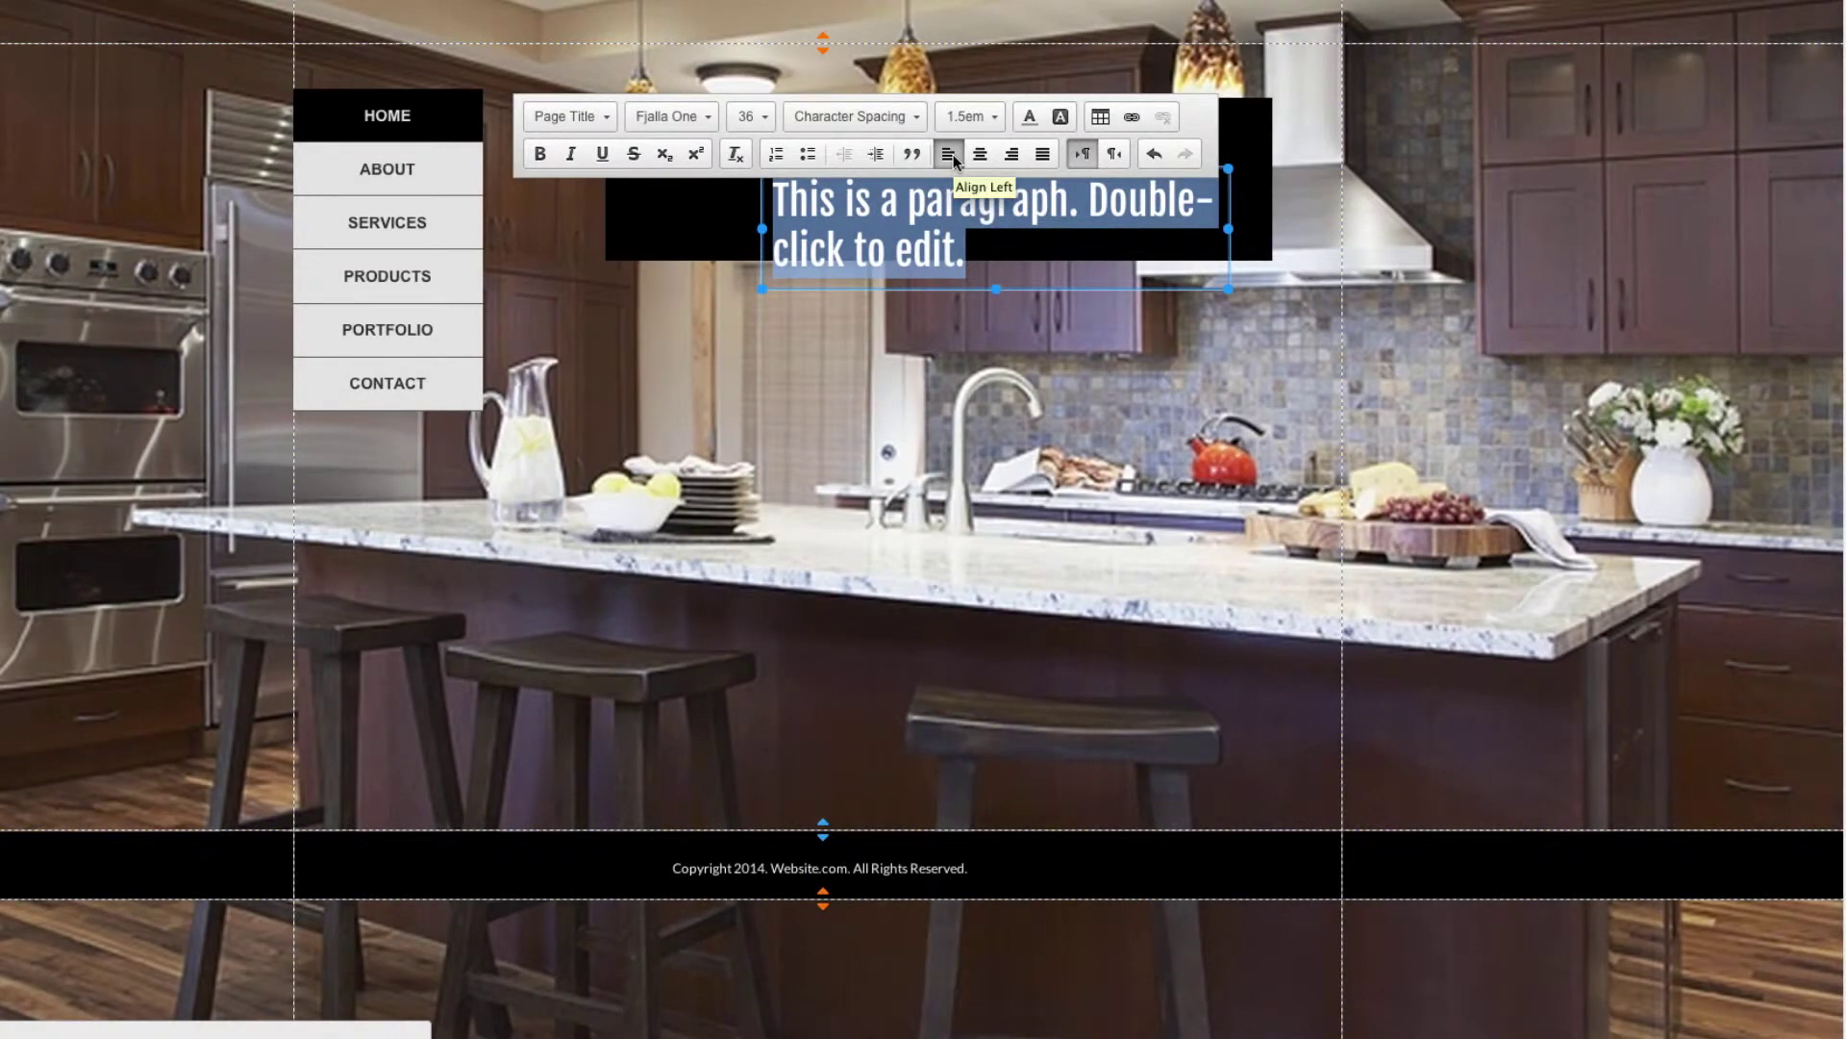
pyautogui.click(980, 156)
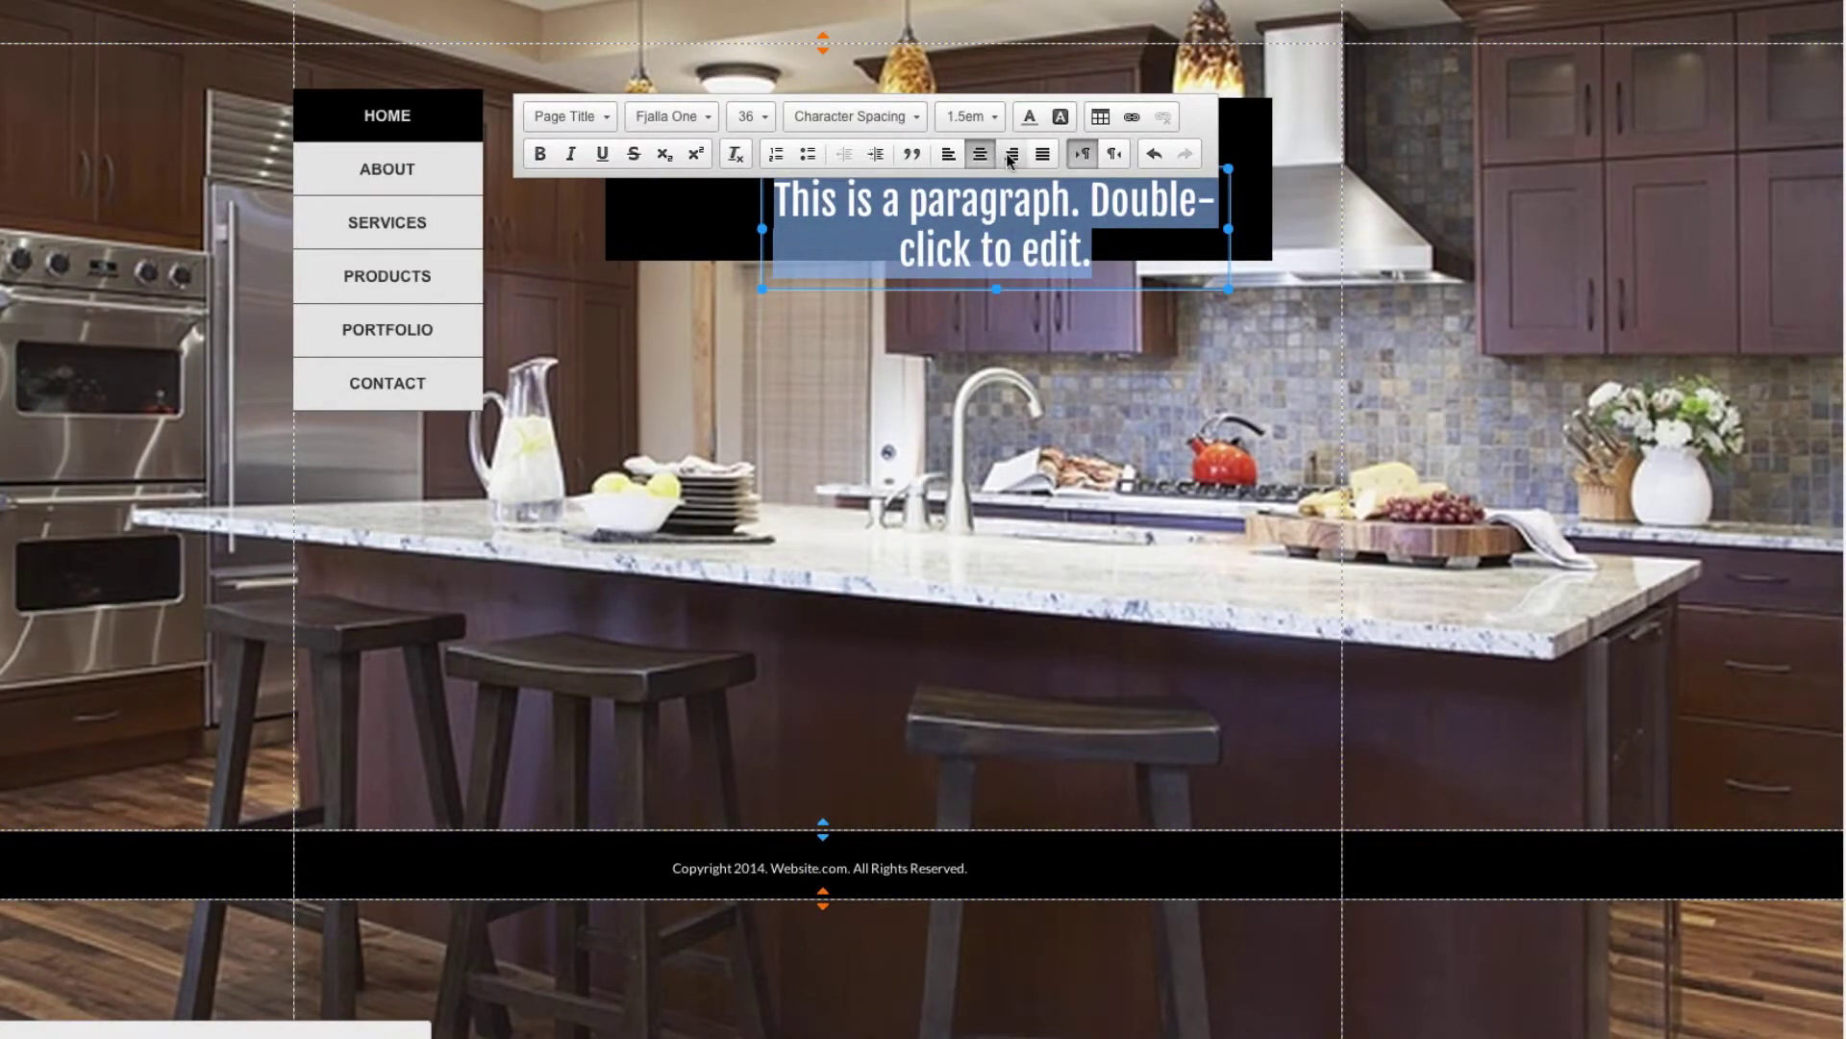
pyautogui.click(1011, 155)
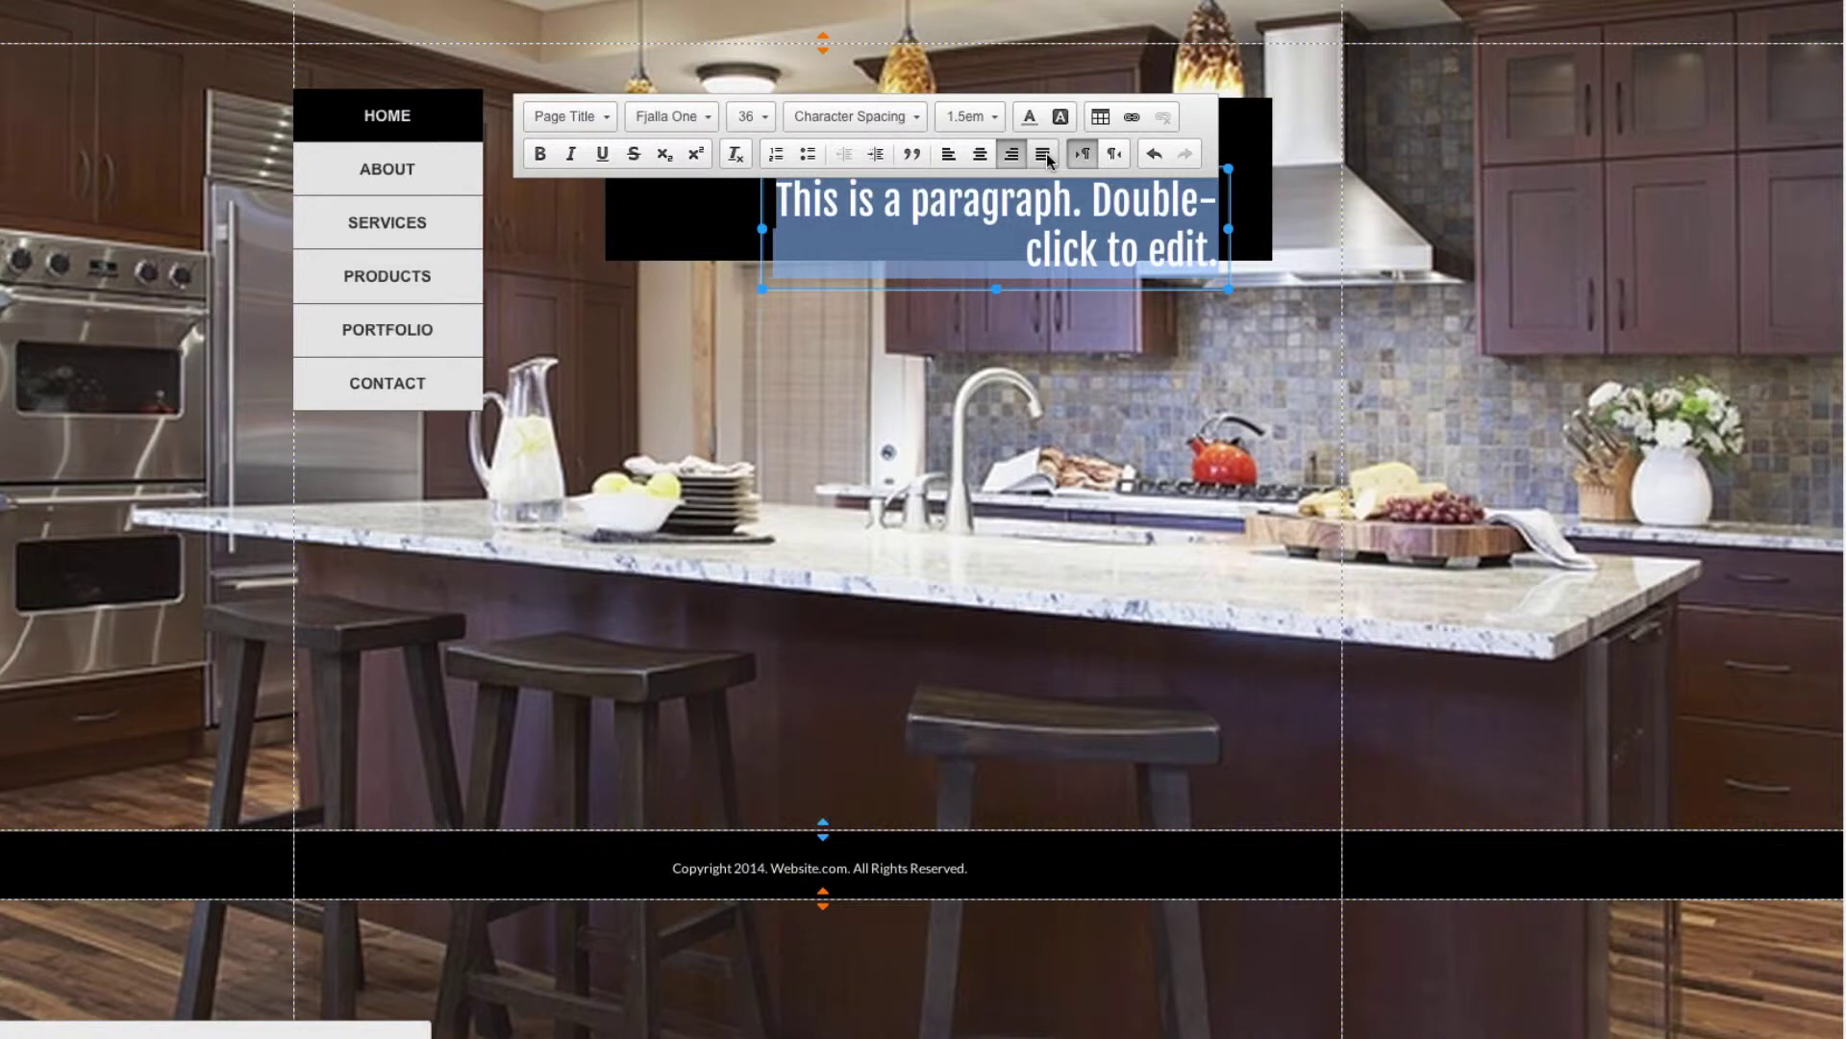
pyautogui.click(1048, 160)
pyautogui.click(947, 155)
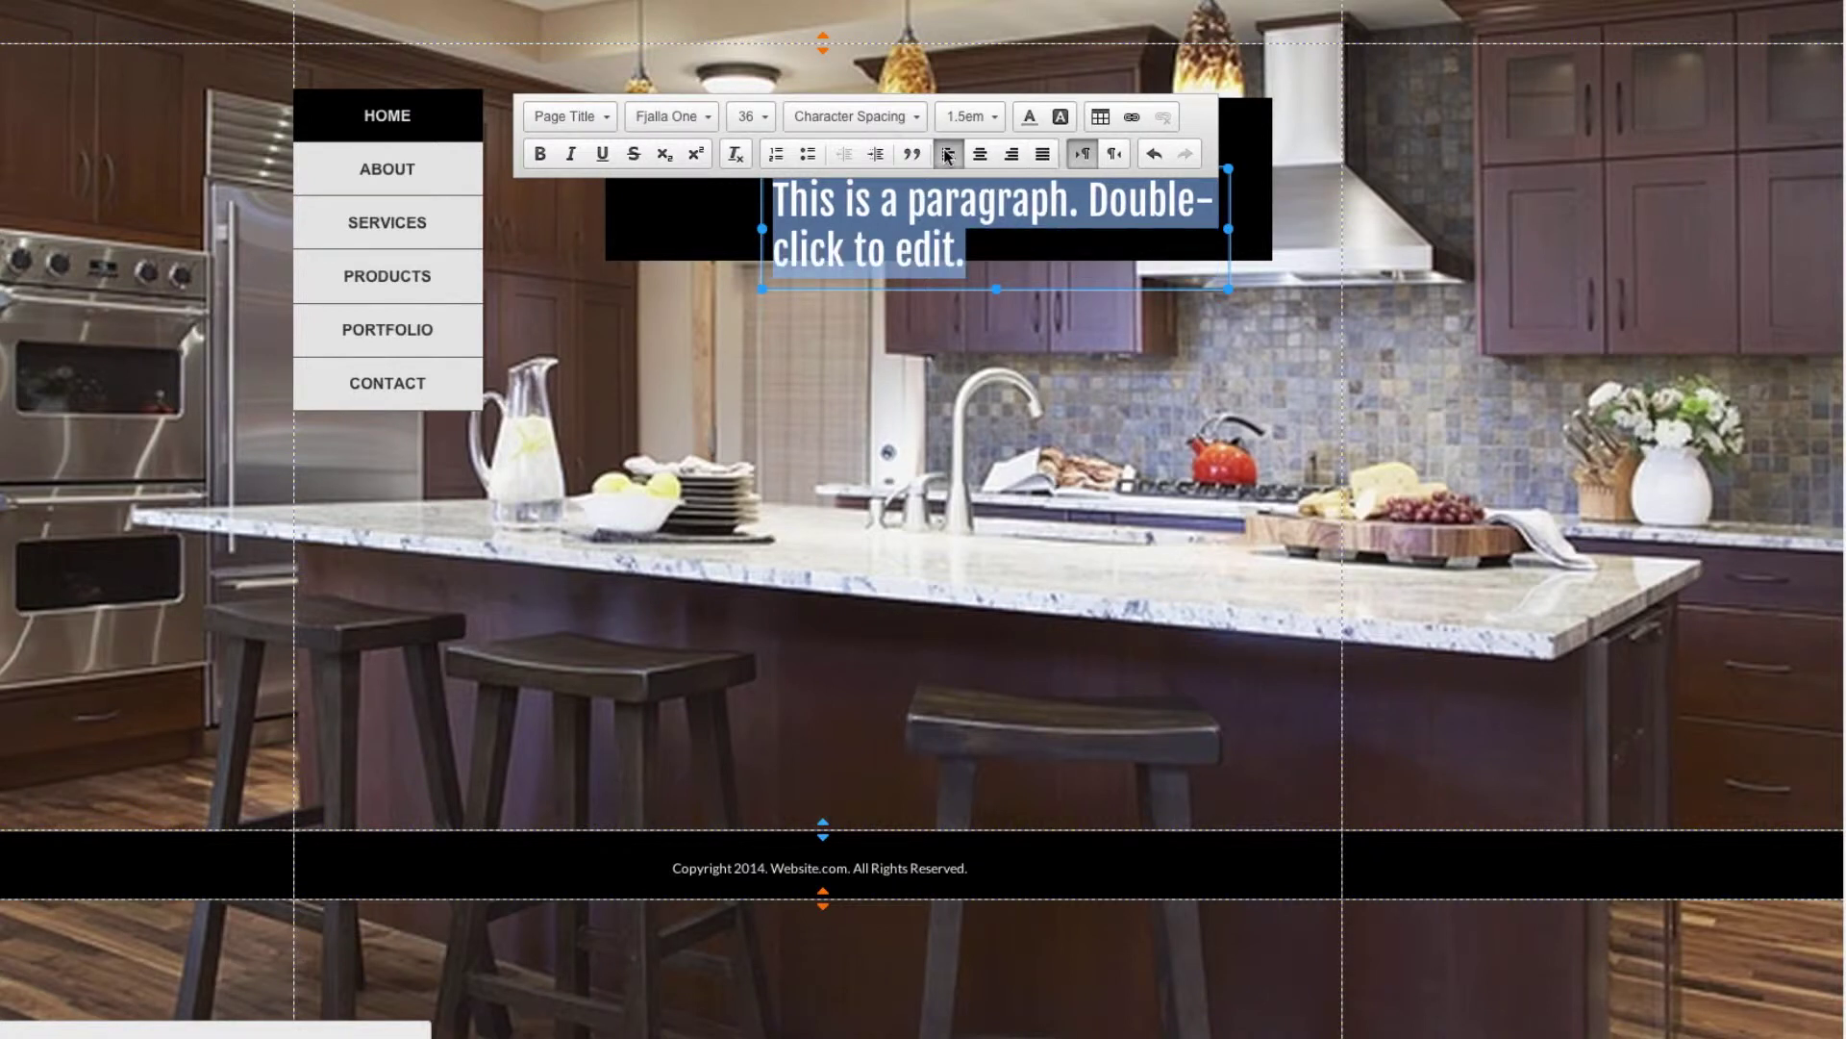
pyautogui.click(1114, 155)
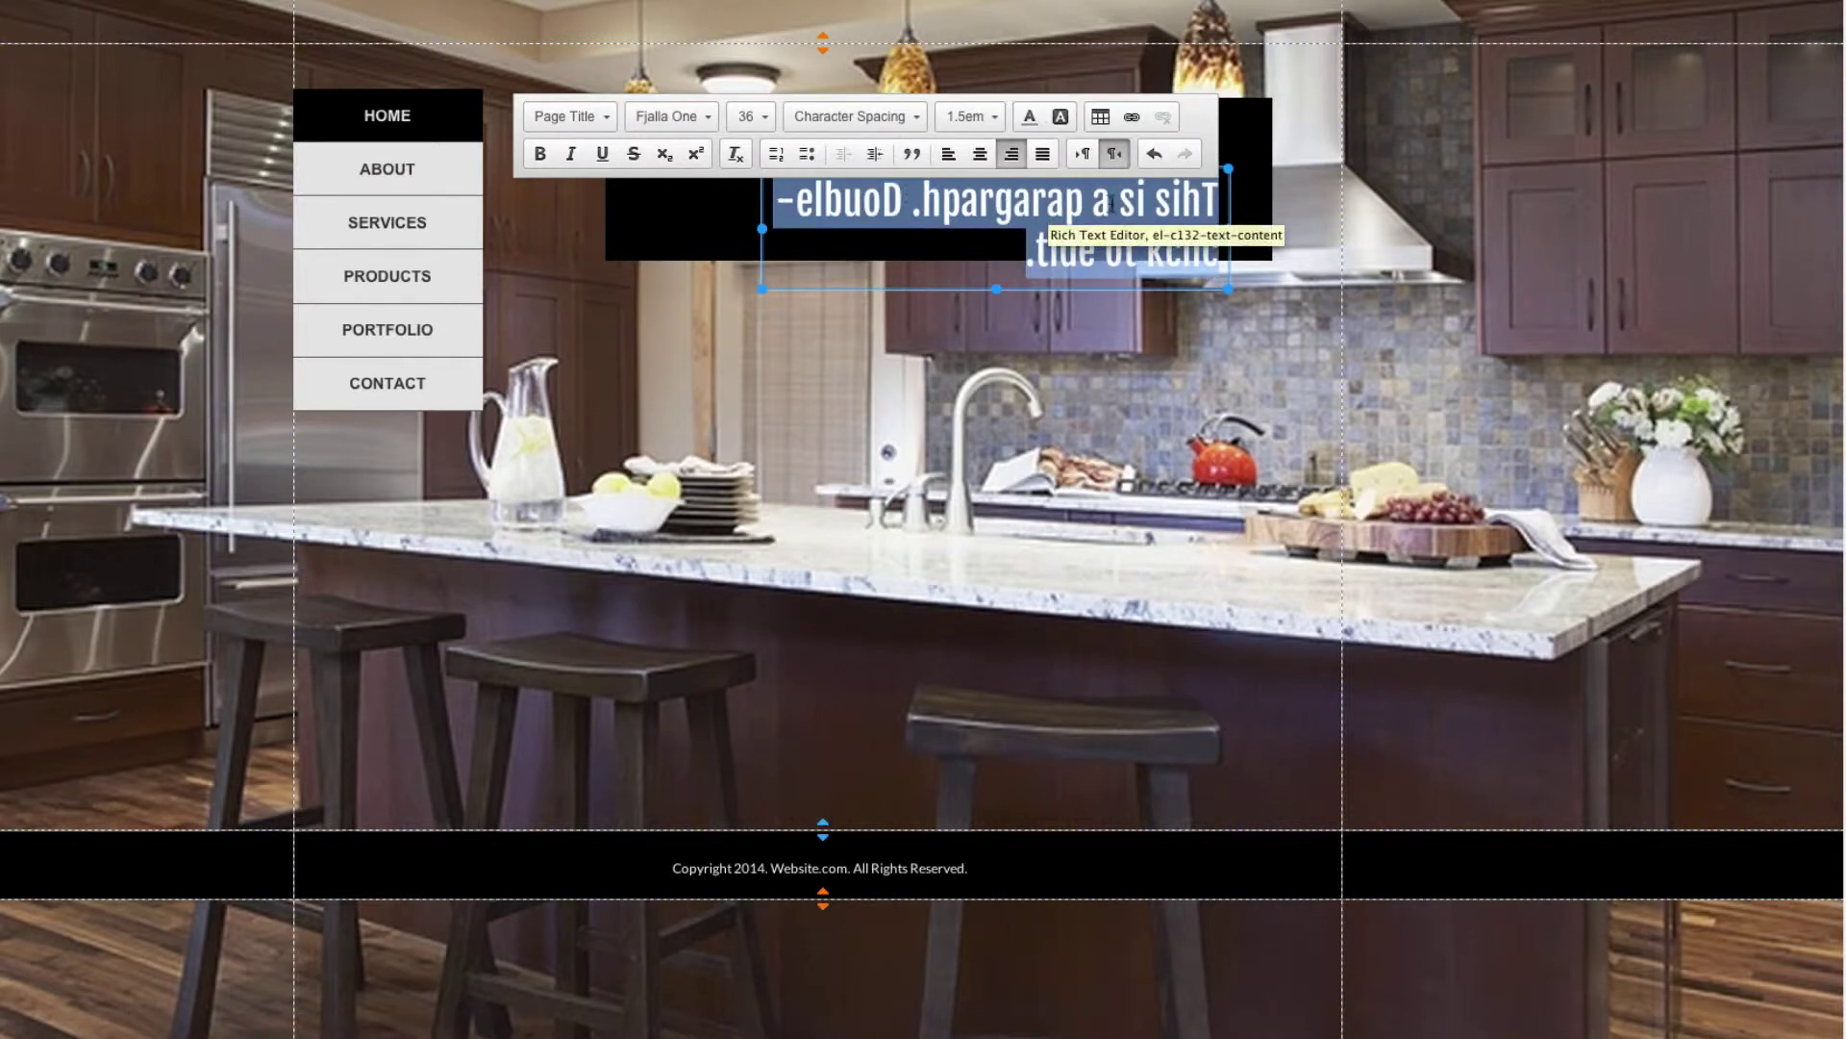
pyautogui.click(1084, 156)
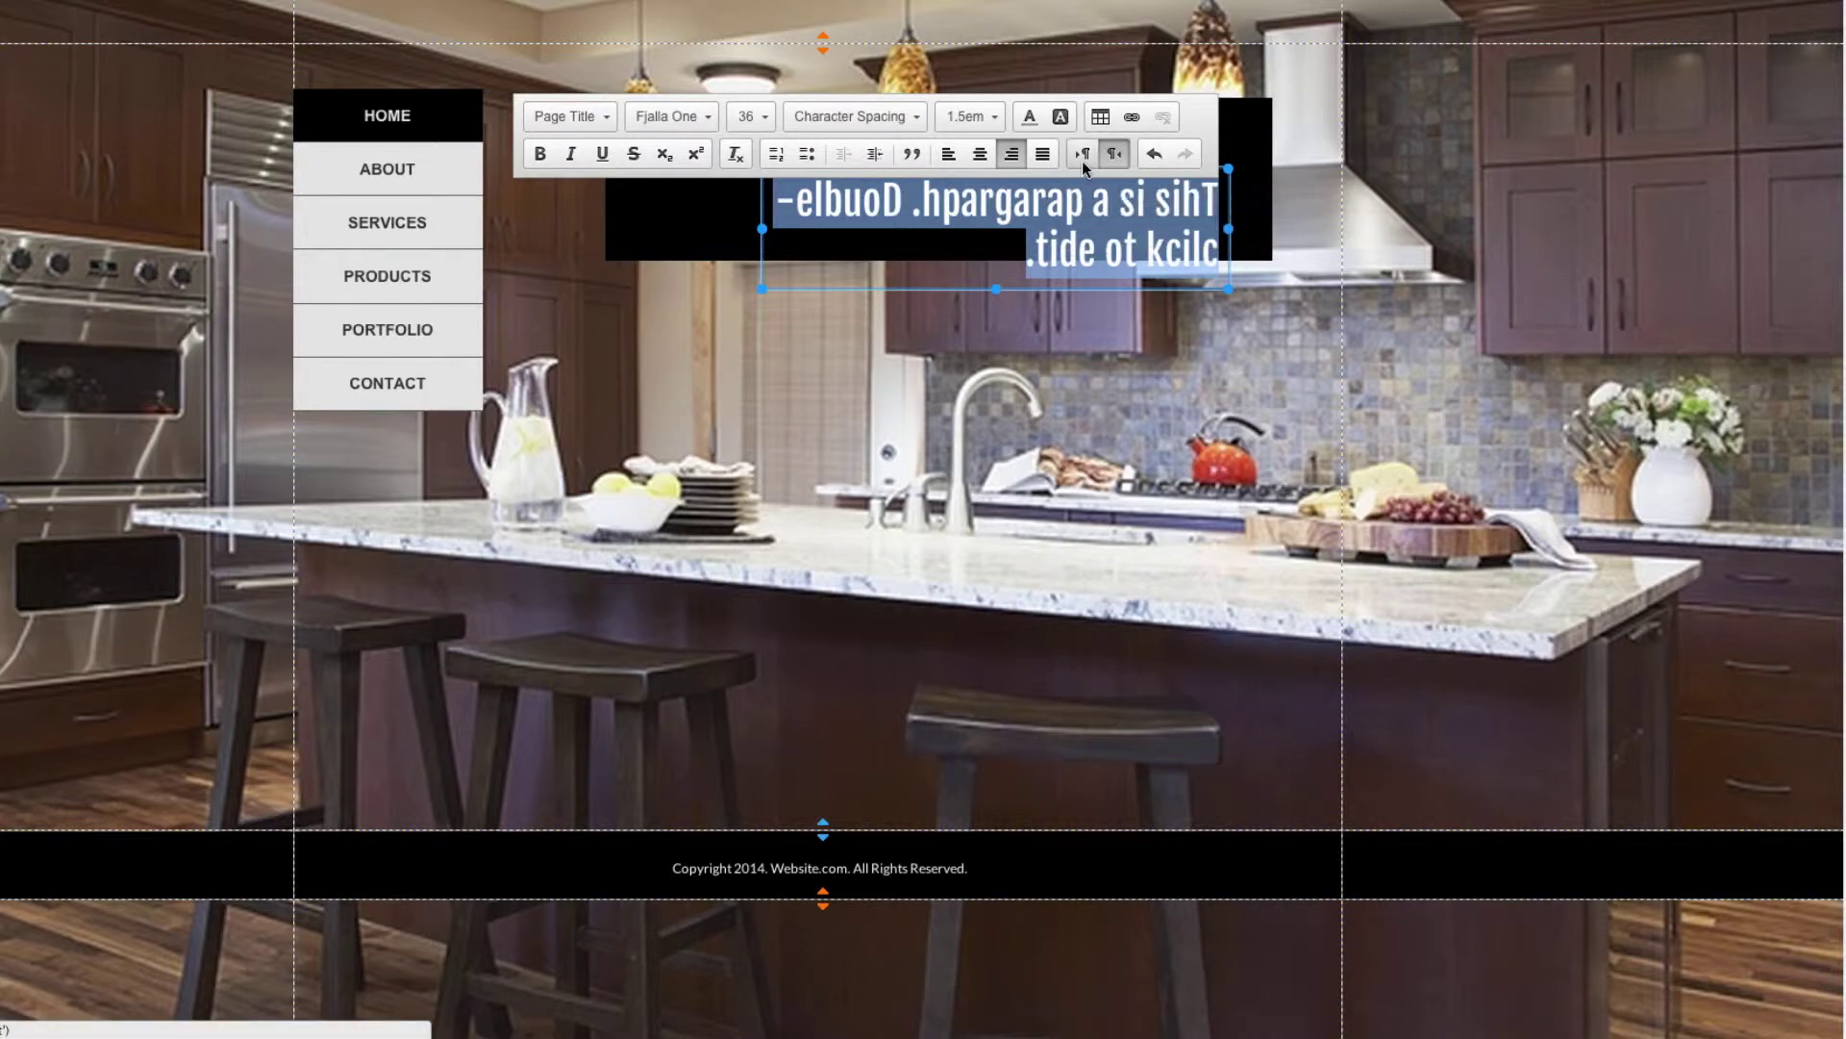
pyautogui.click(1152, 156)
pyautogui.click(1192, 153)
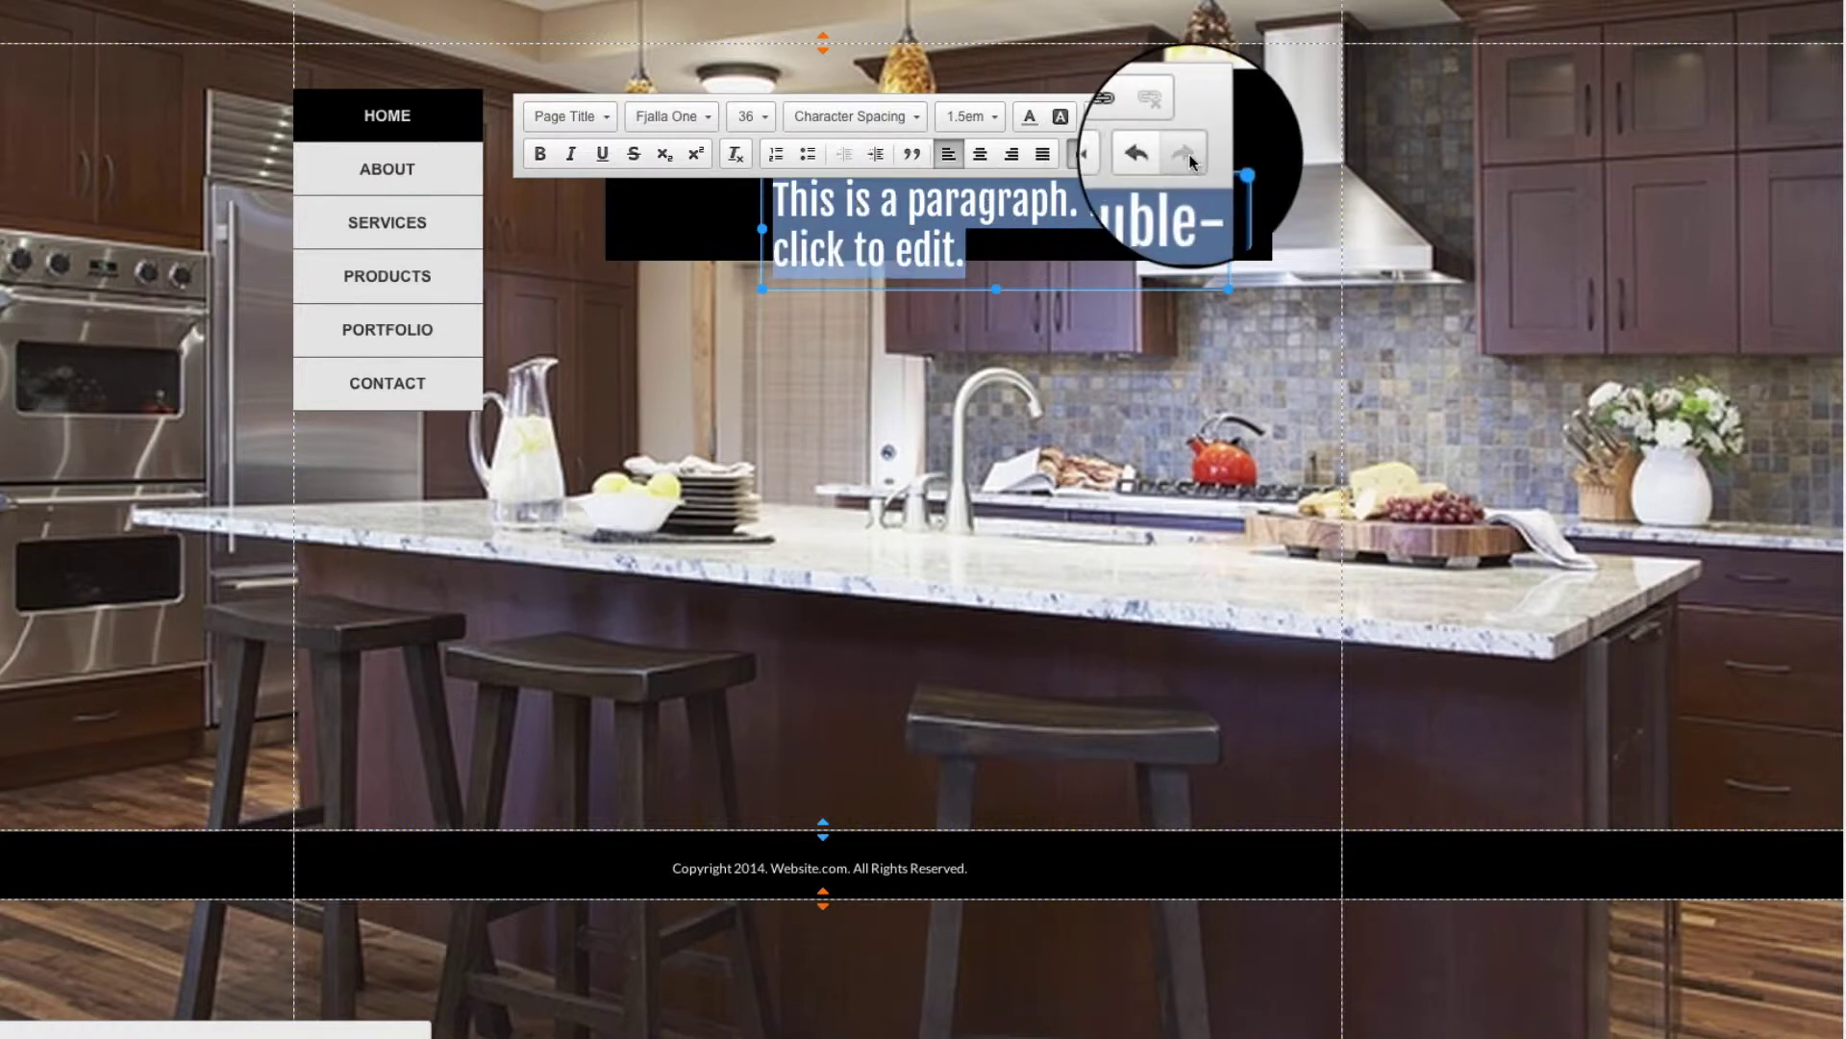
pyautogui.click(1157, 155)
pyautogui.click(1192, 156)
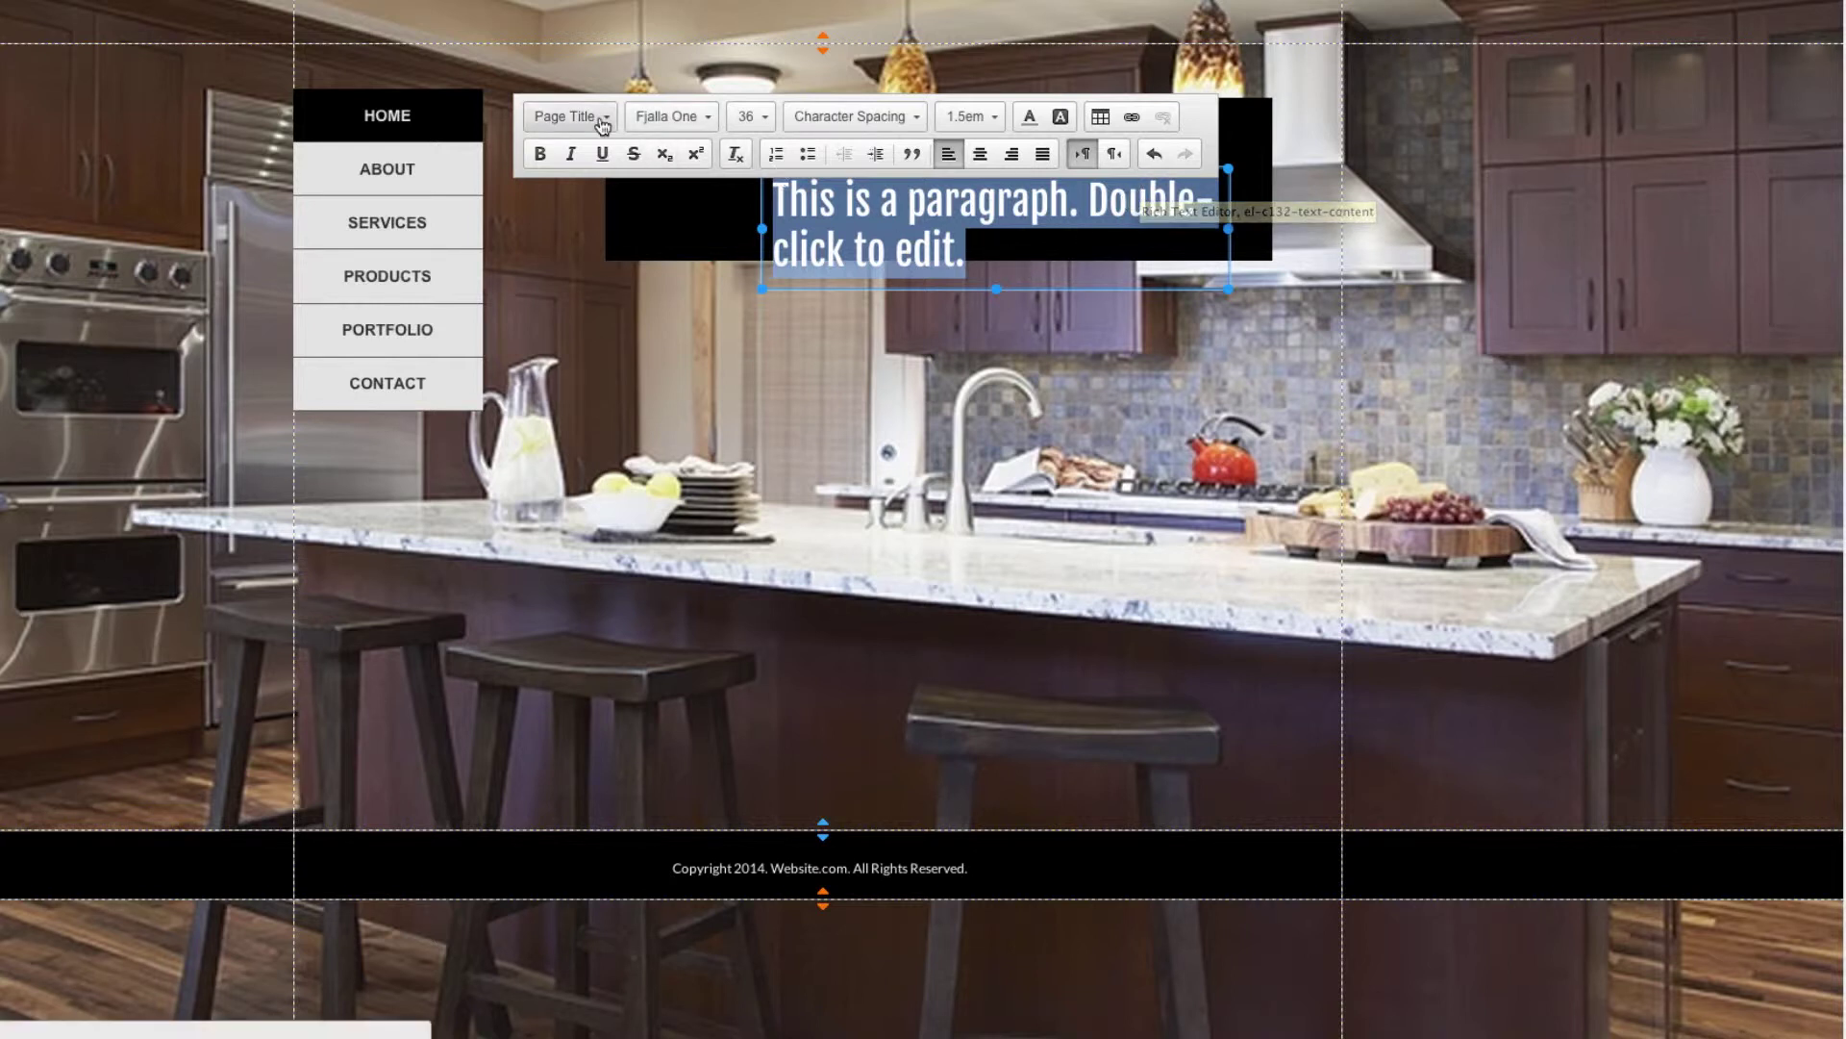
# Try Section Title, then give the header paragraph the Site Title font style
pyautogui.click(568, 116)
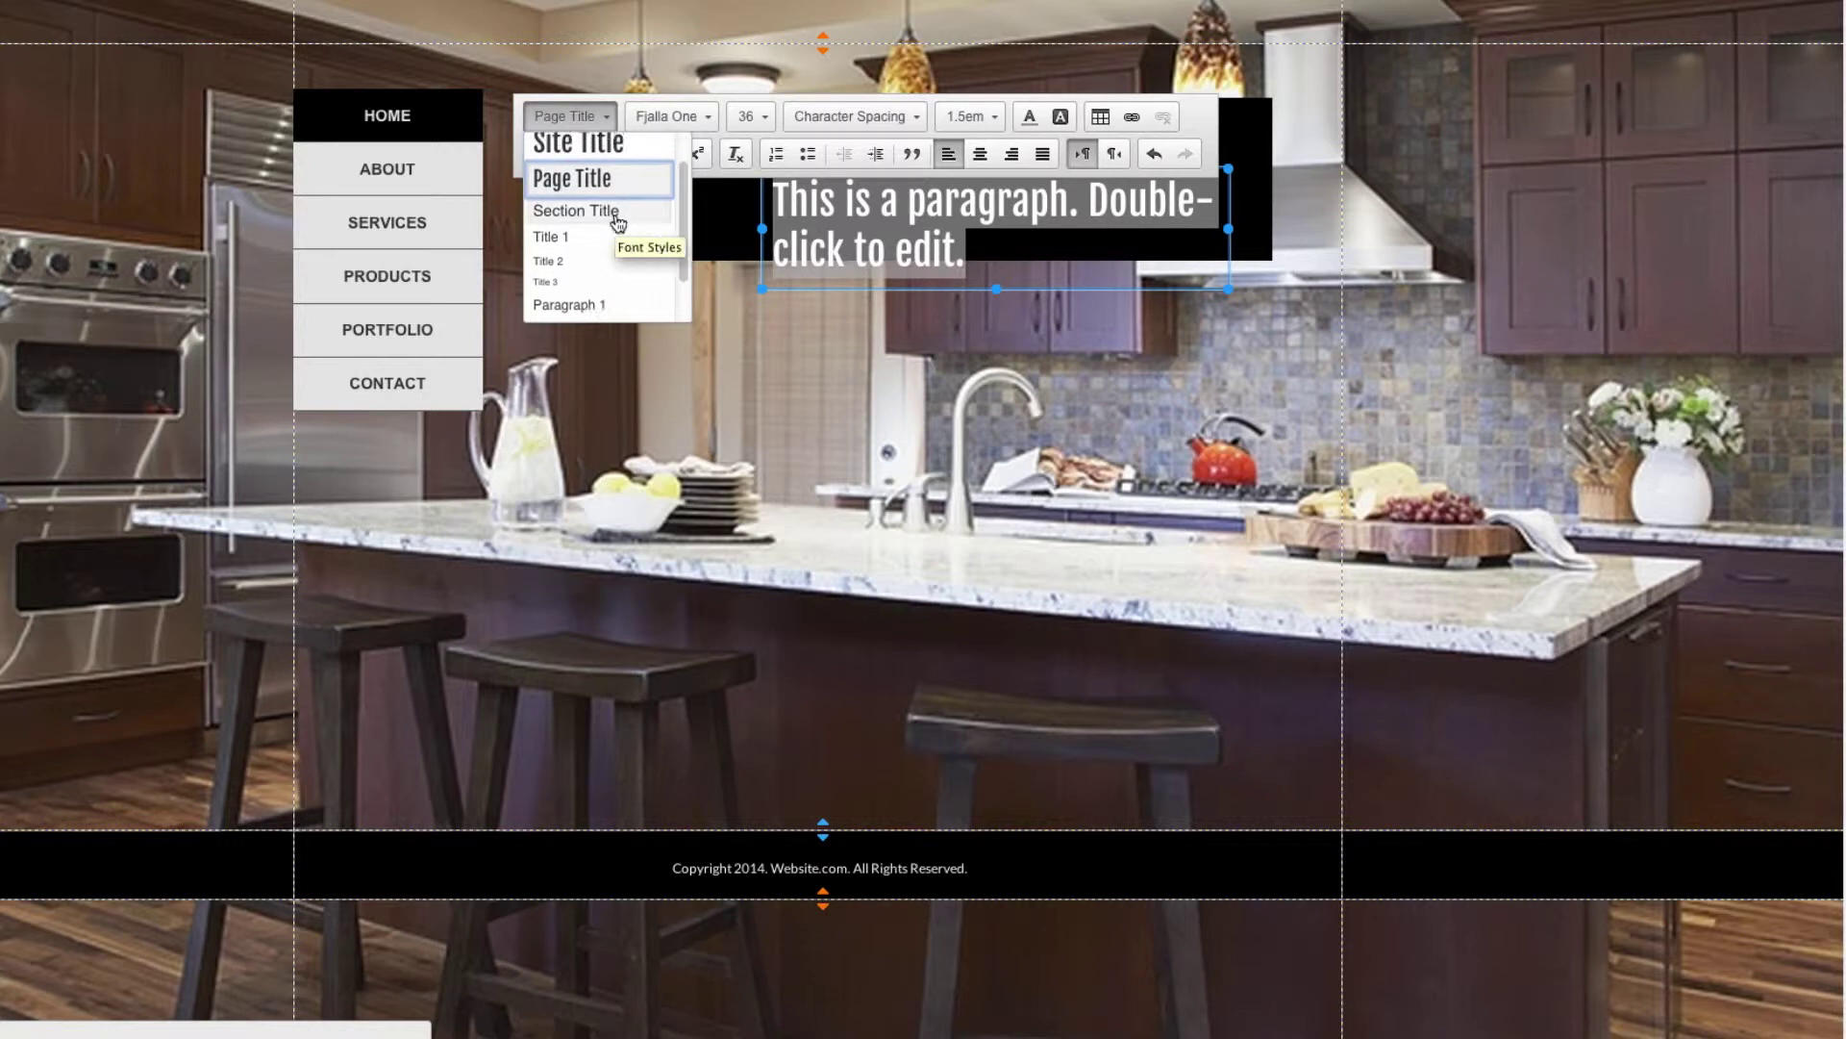
pyautogui.click(600, 211)
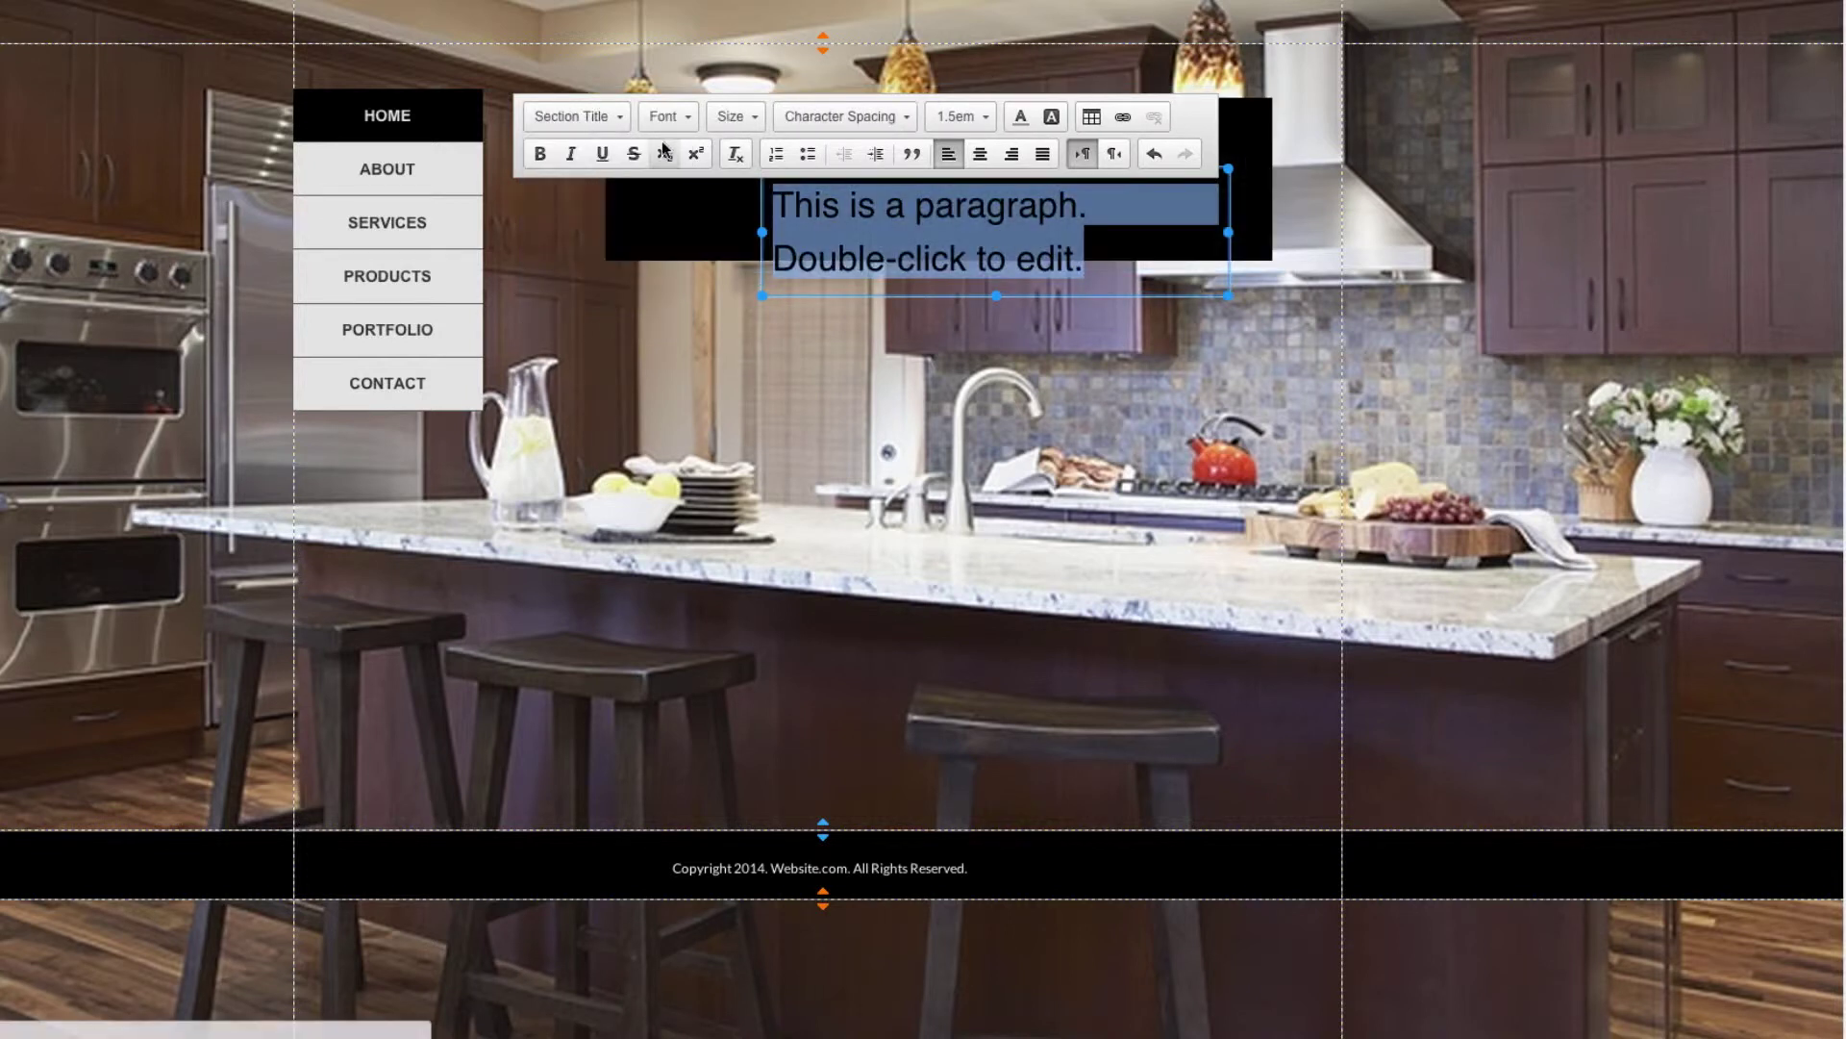
pyautogui.click(572, 116)
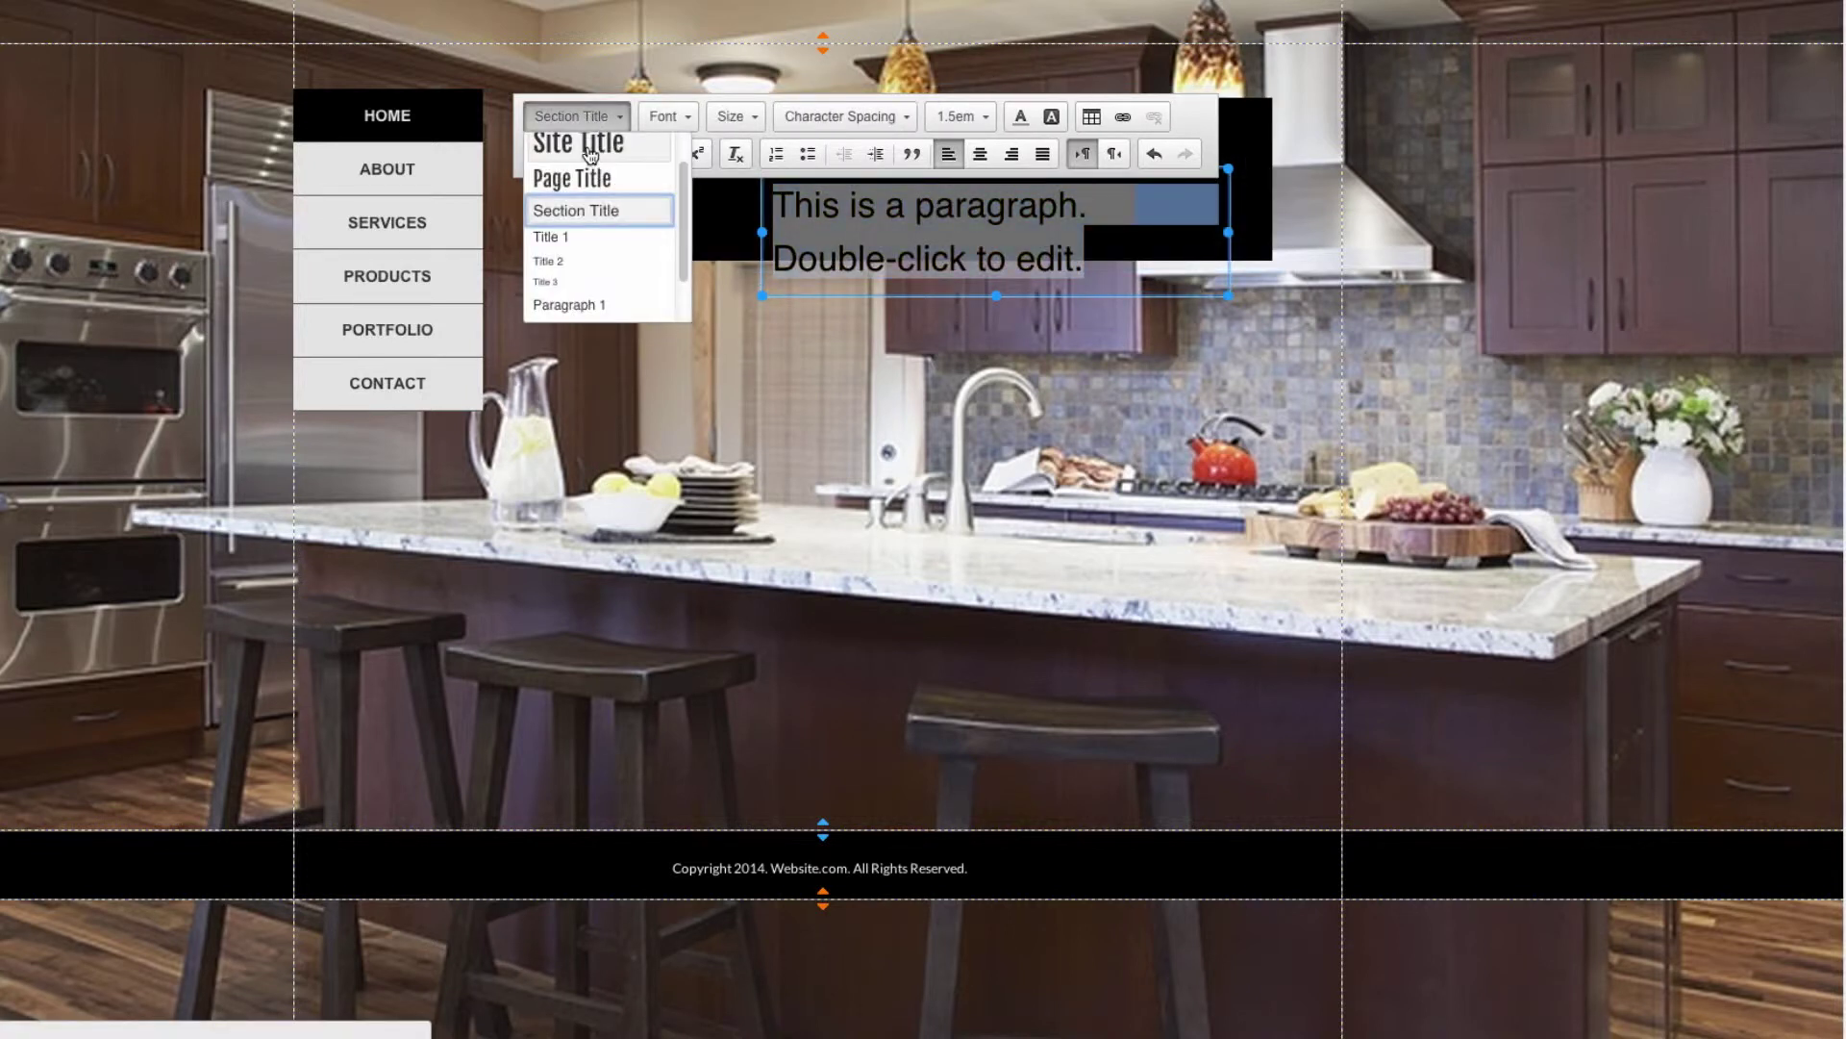
pyautogui.click(578, 145)
pyautogui.click(857, 362)
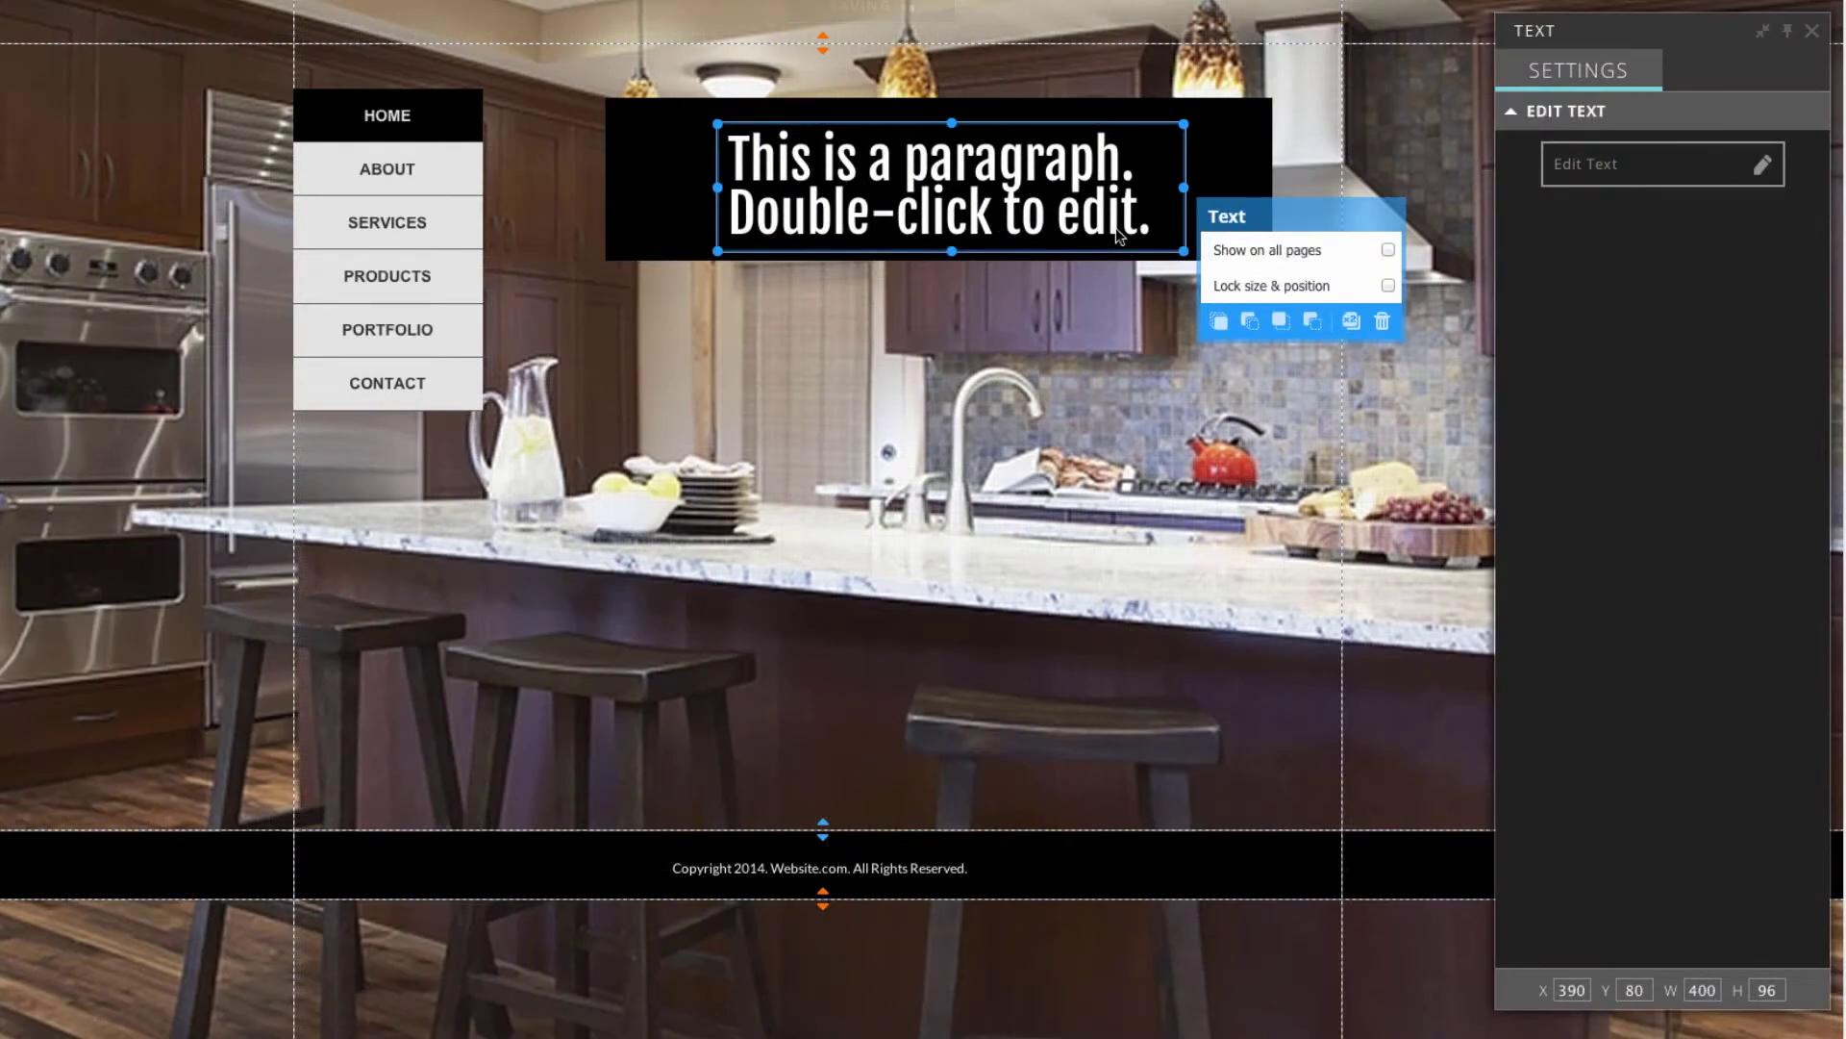
pyautogui.click(1596, 163)
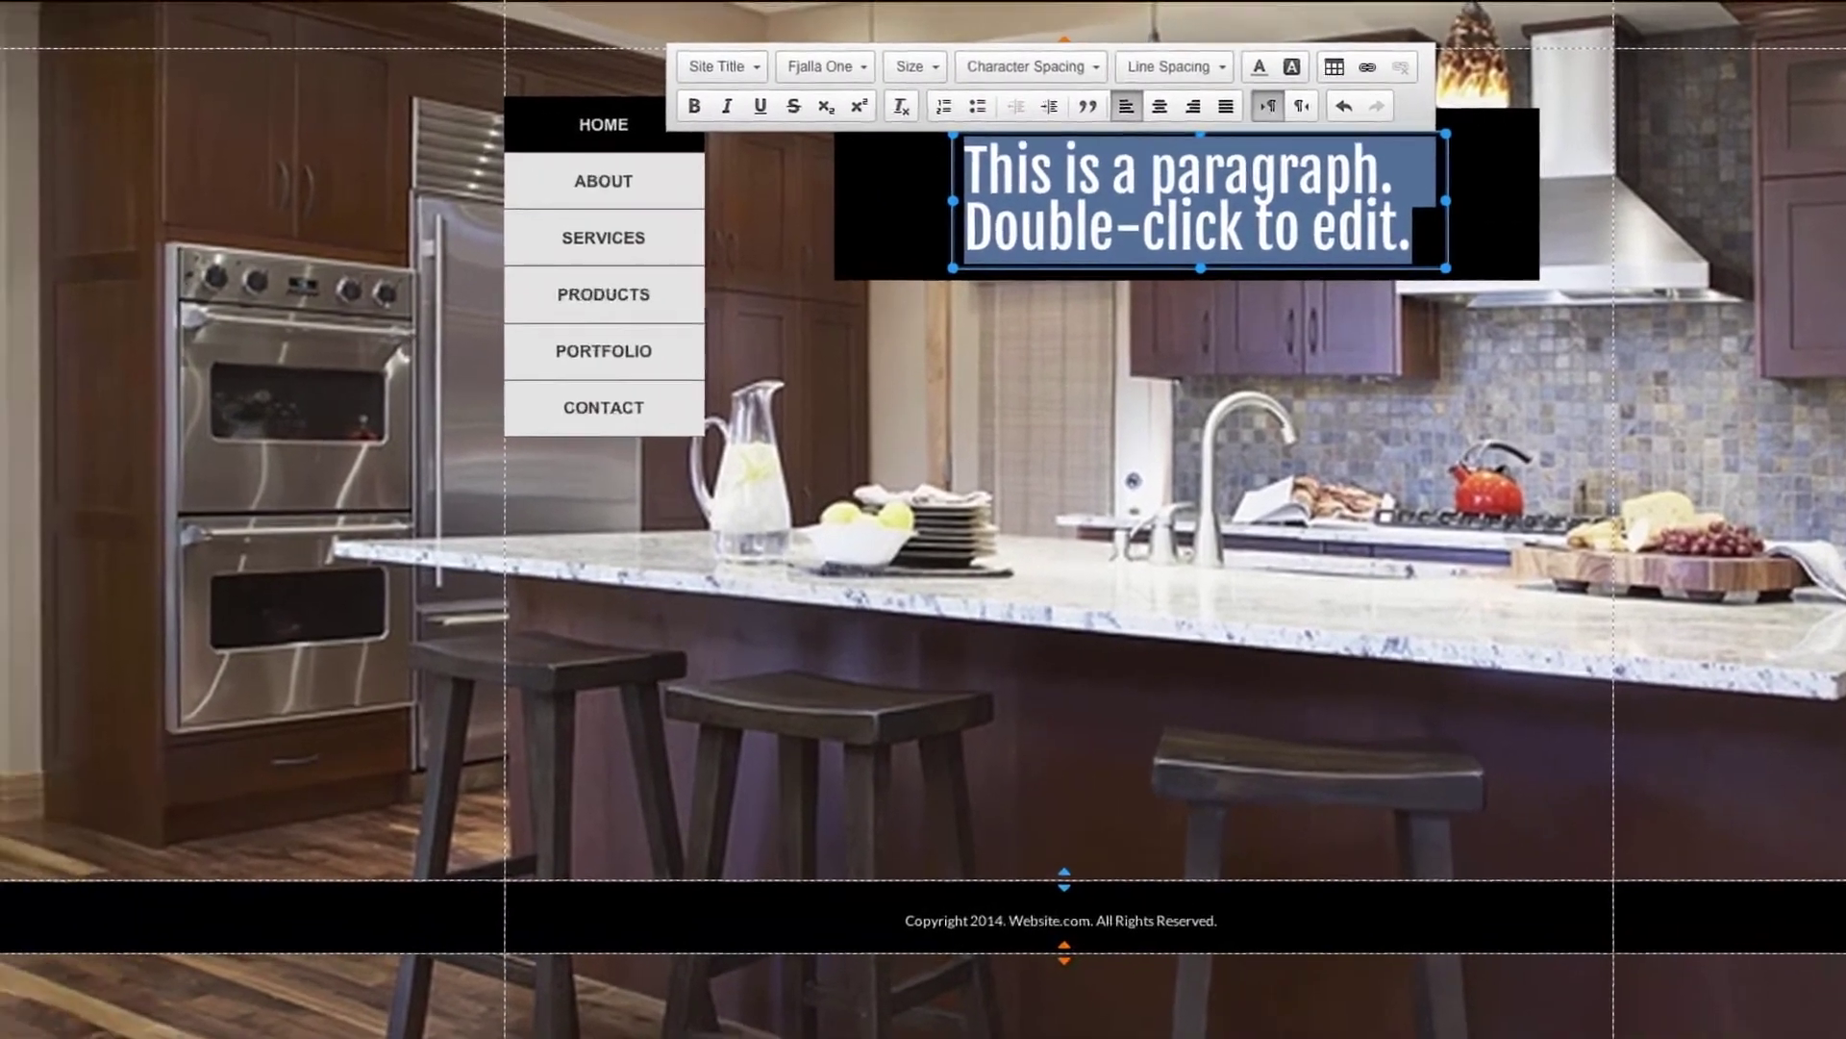
# Open the Site Title style's settings under Design > Font Styles
pyautogui.click(41, 239)
pyautogui.click(215, 171)
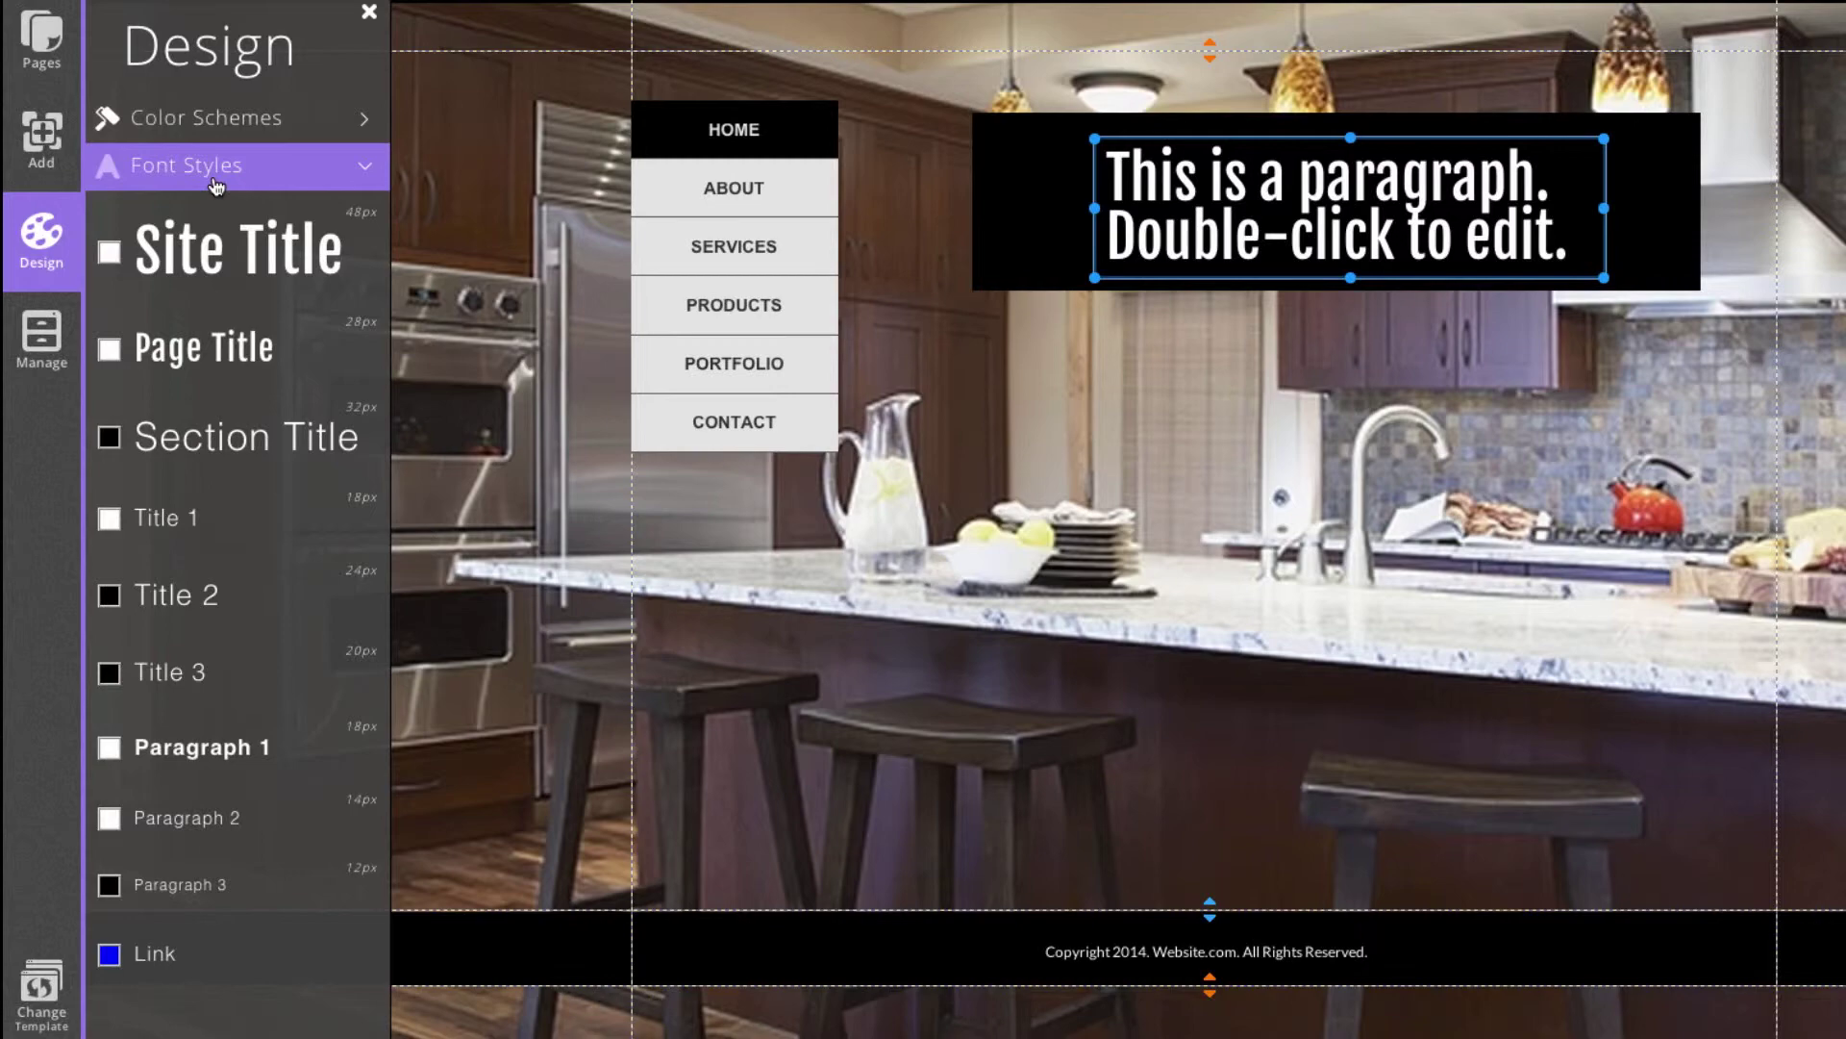
pyautogui.click(267, 244)
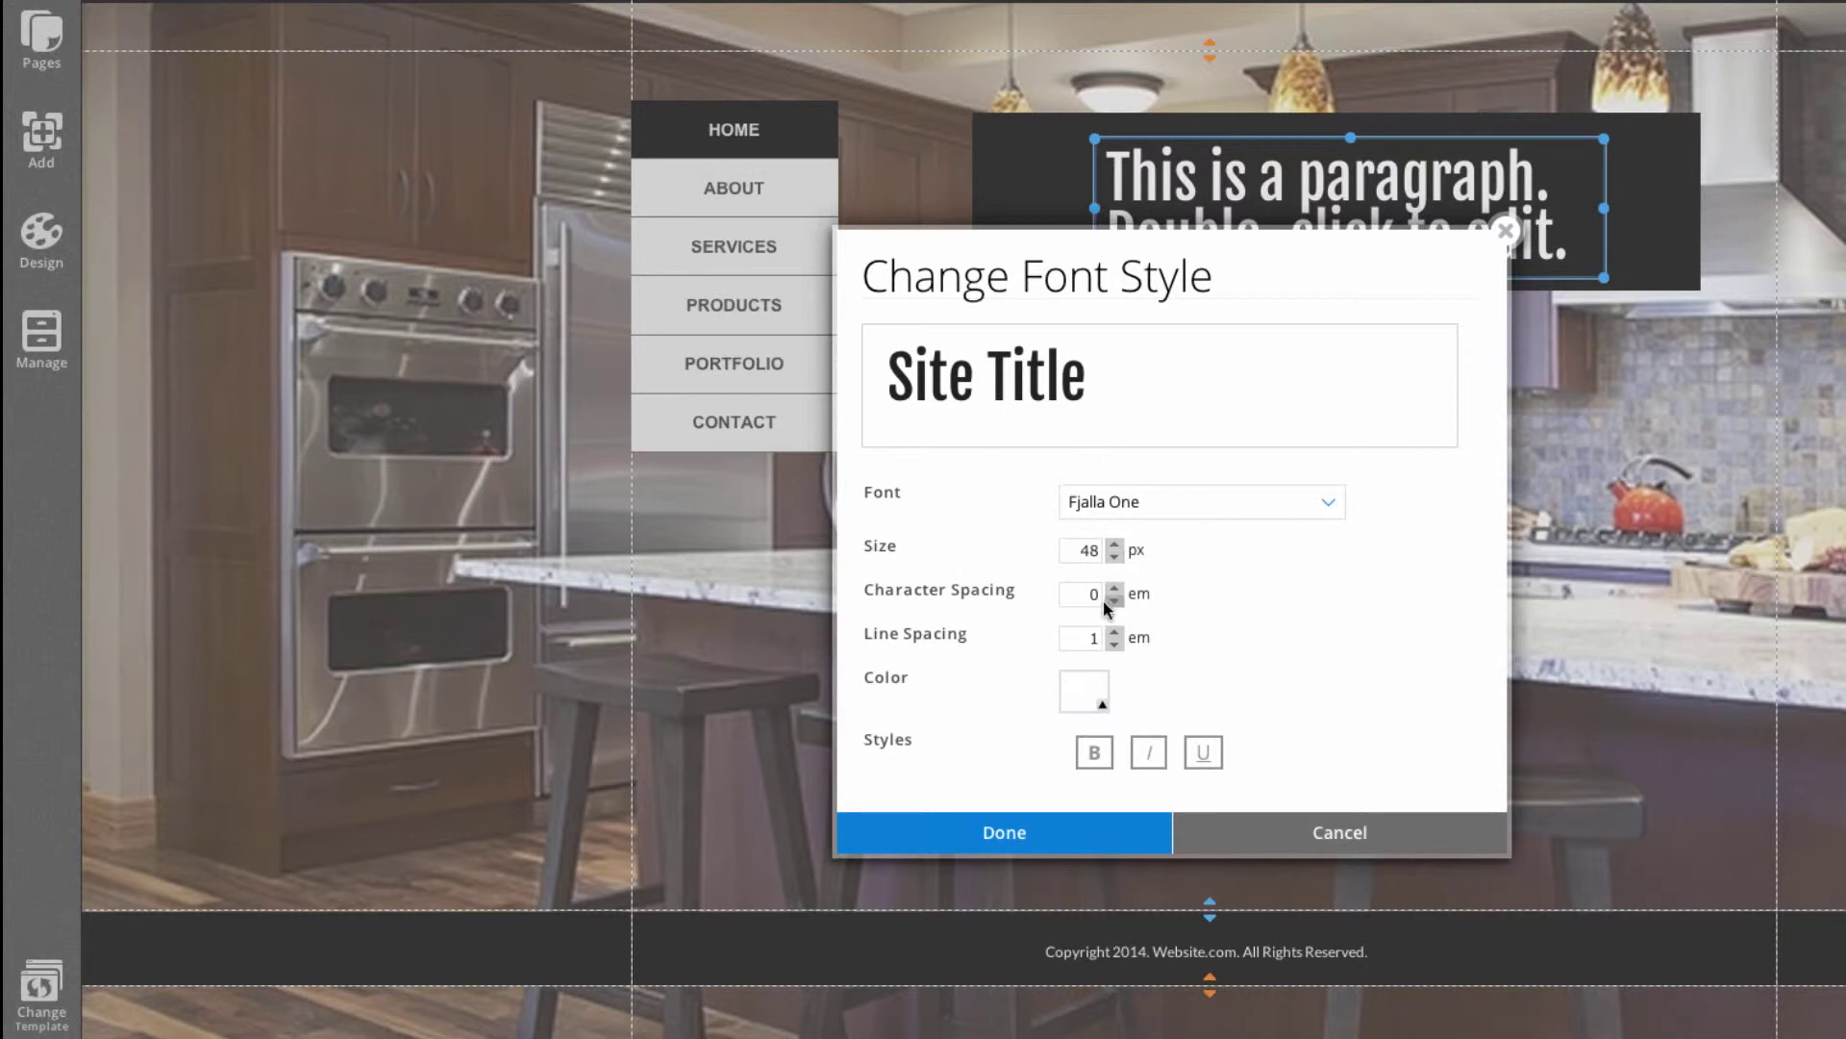
# Change the Site Title style to light grey bold text and save it
pyautogui.click(1102, 703)
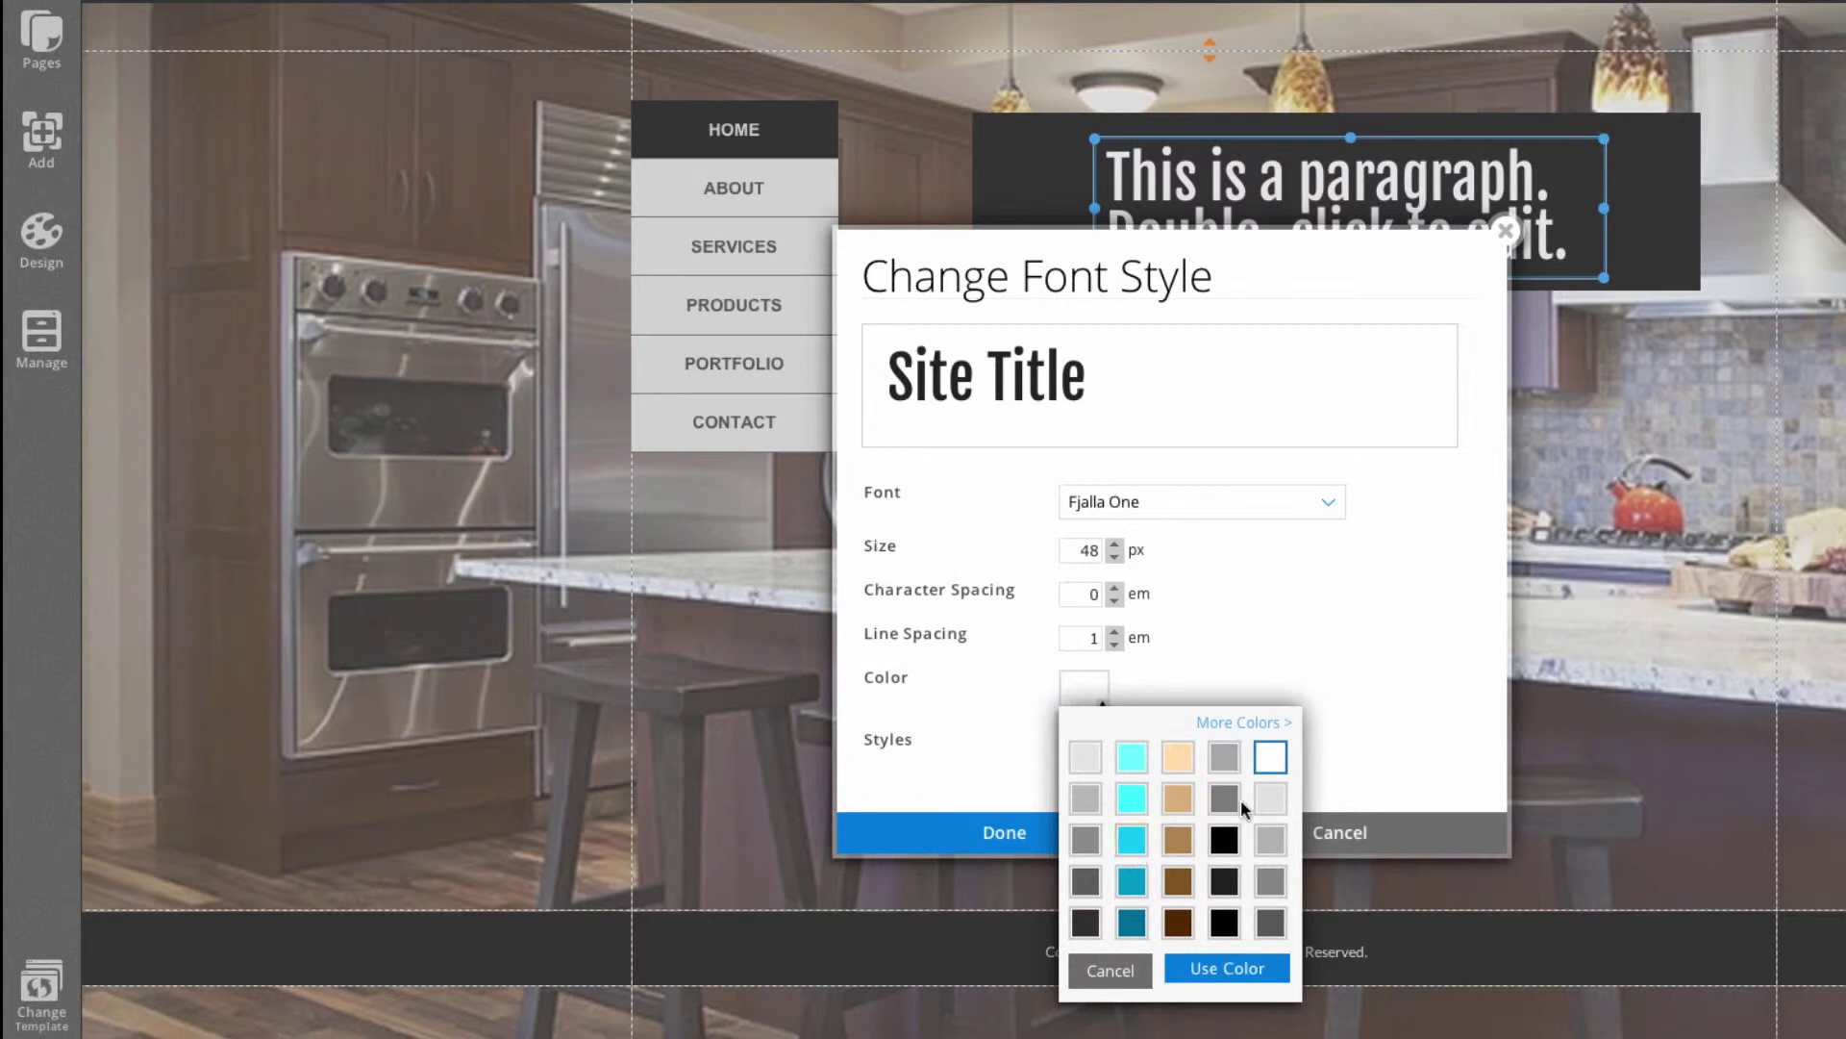
pyautogui.click(1271, 798)
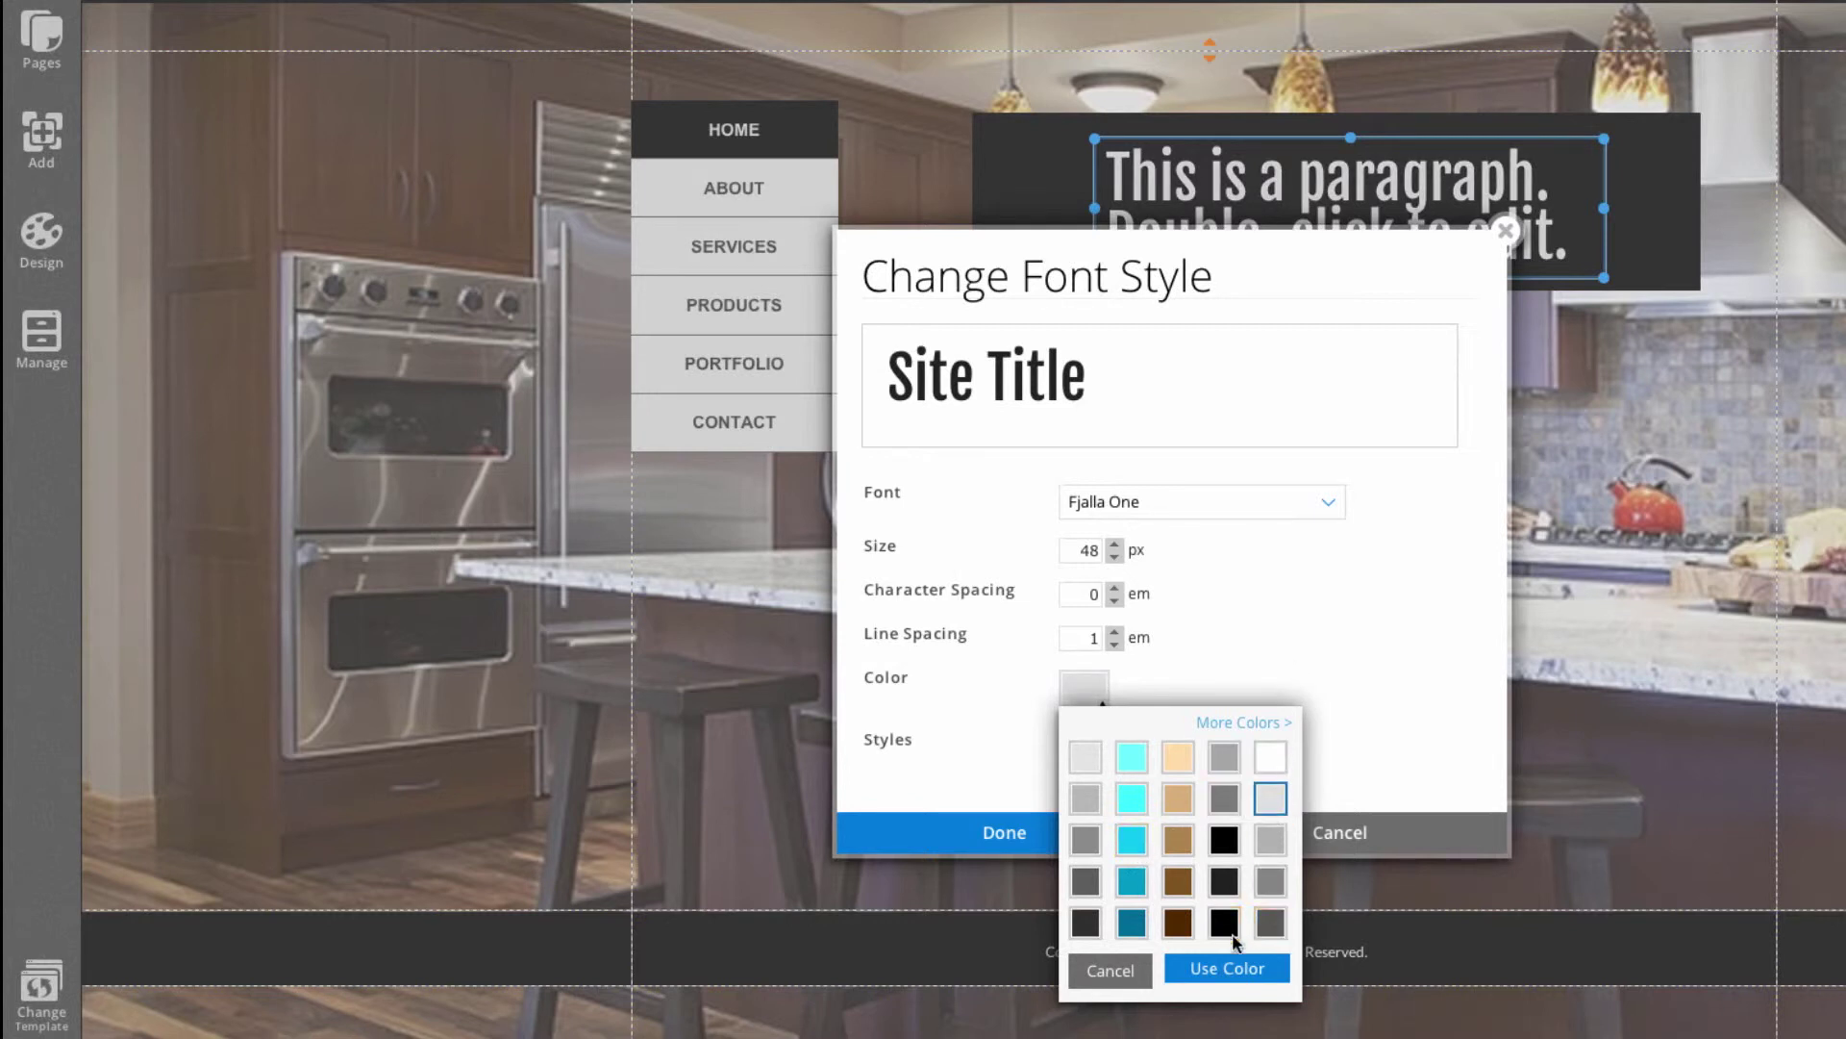
pyautogui.click(1229, 967)
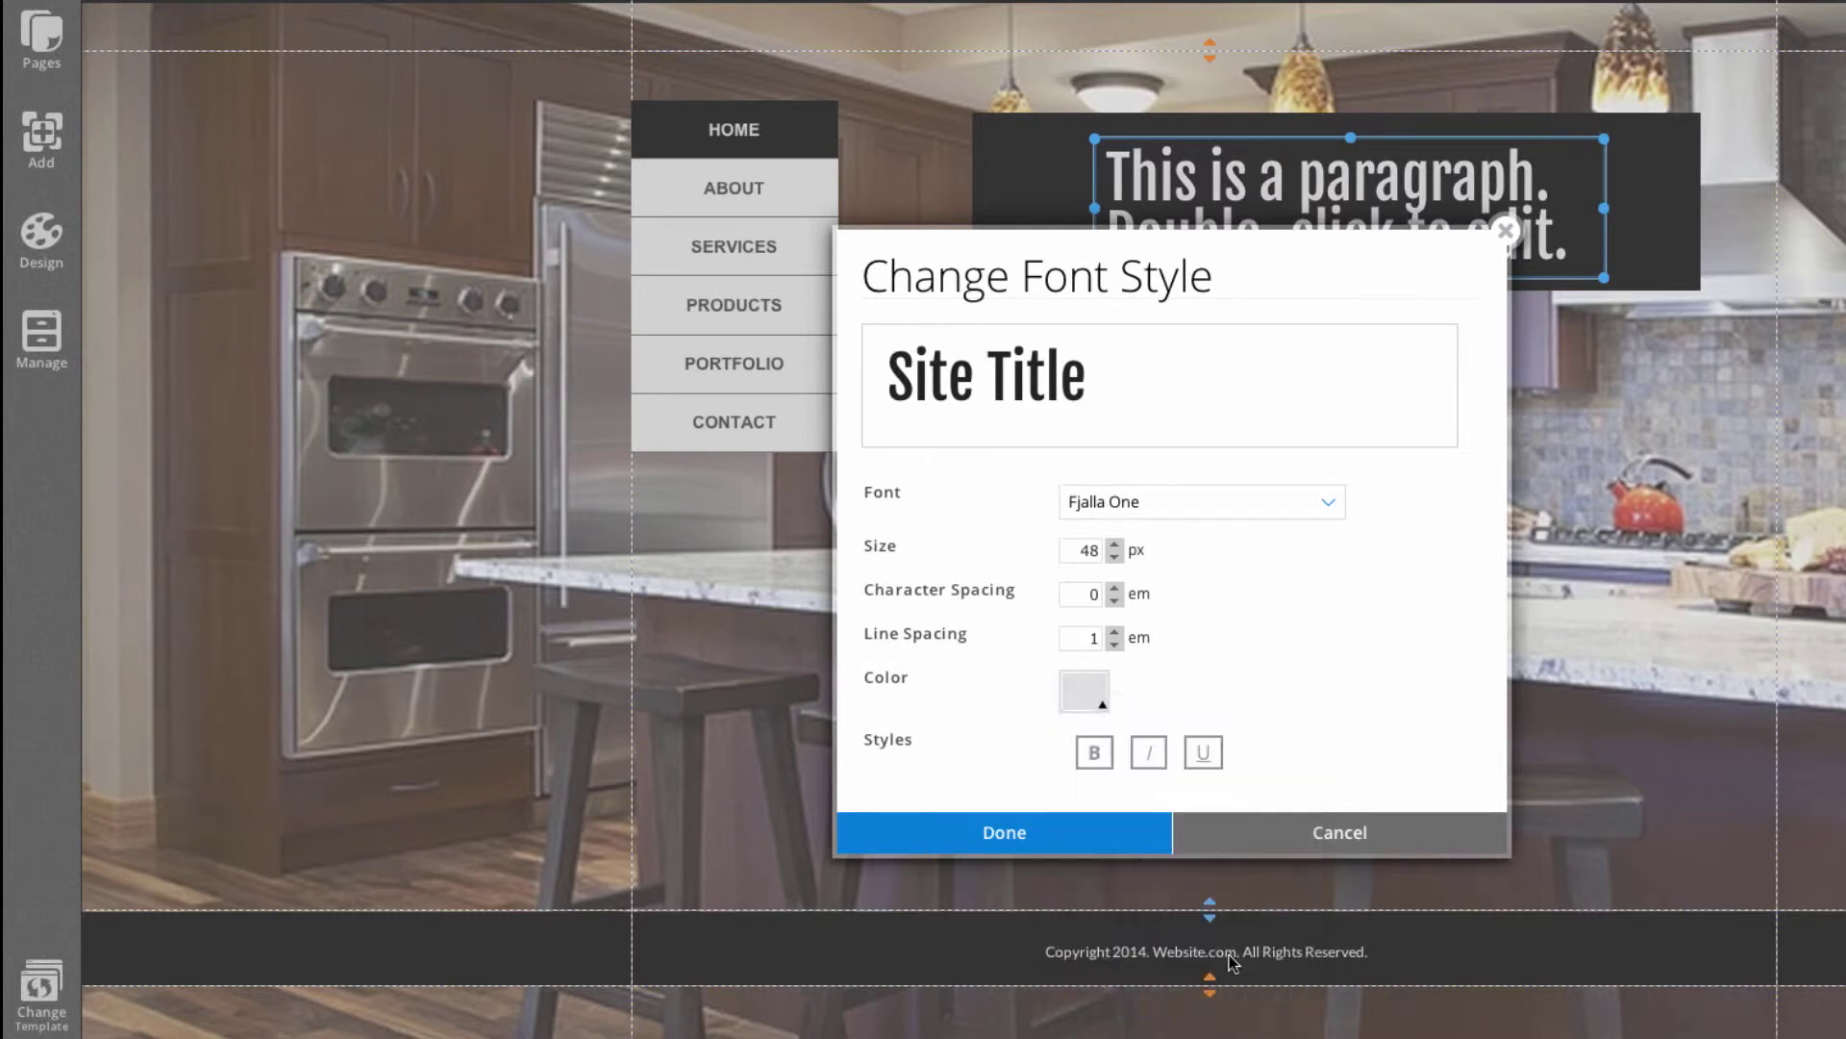
pyautogui.click(1084, 754)
pyautogui.click(1046, 834)
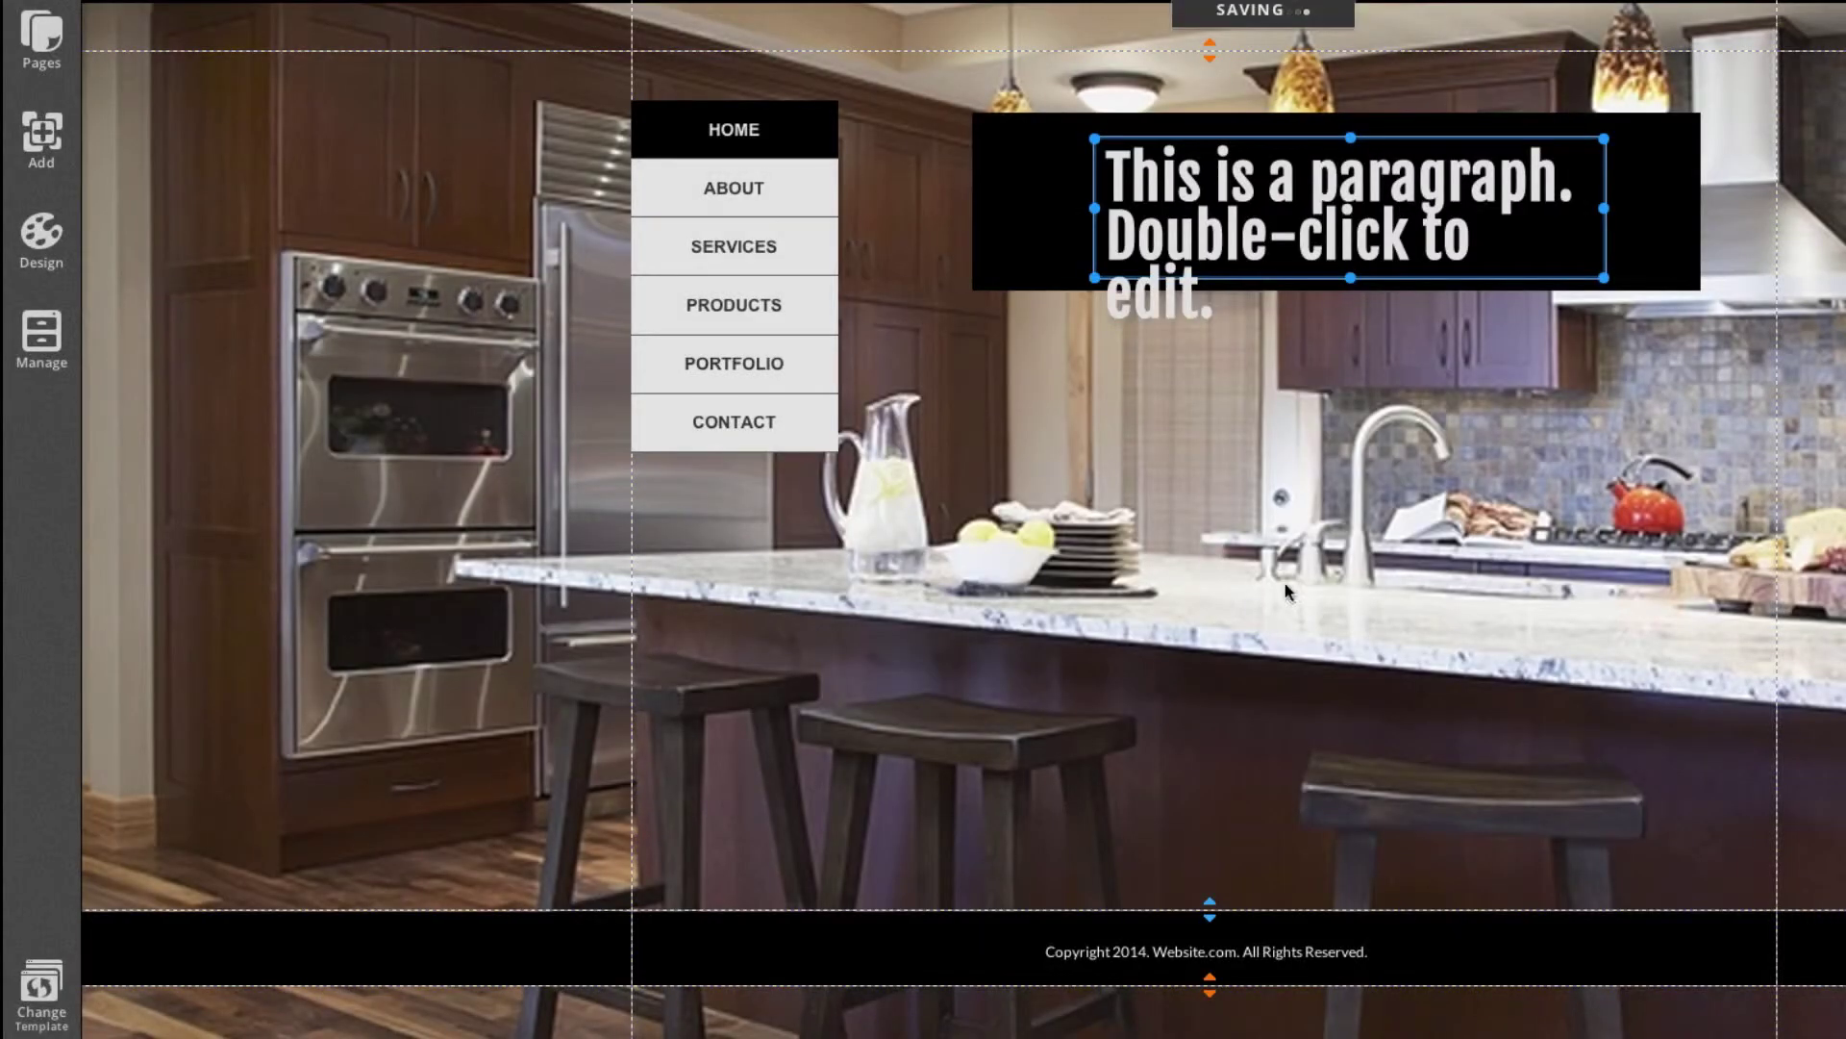